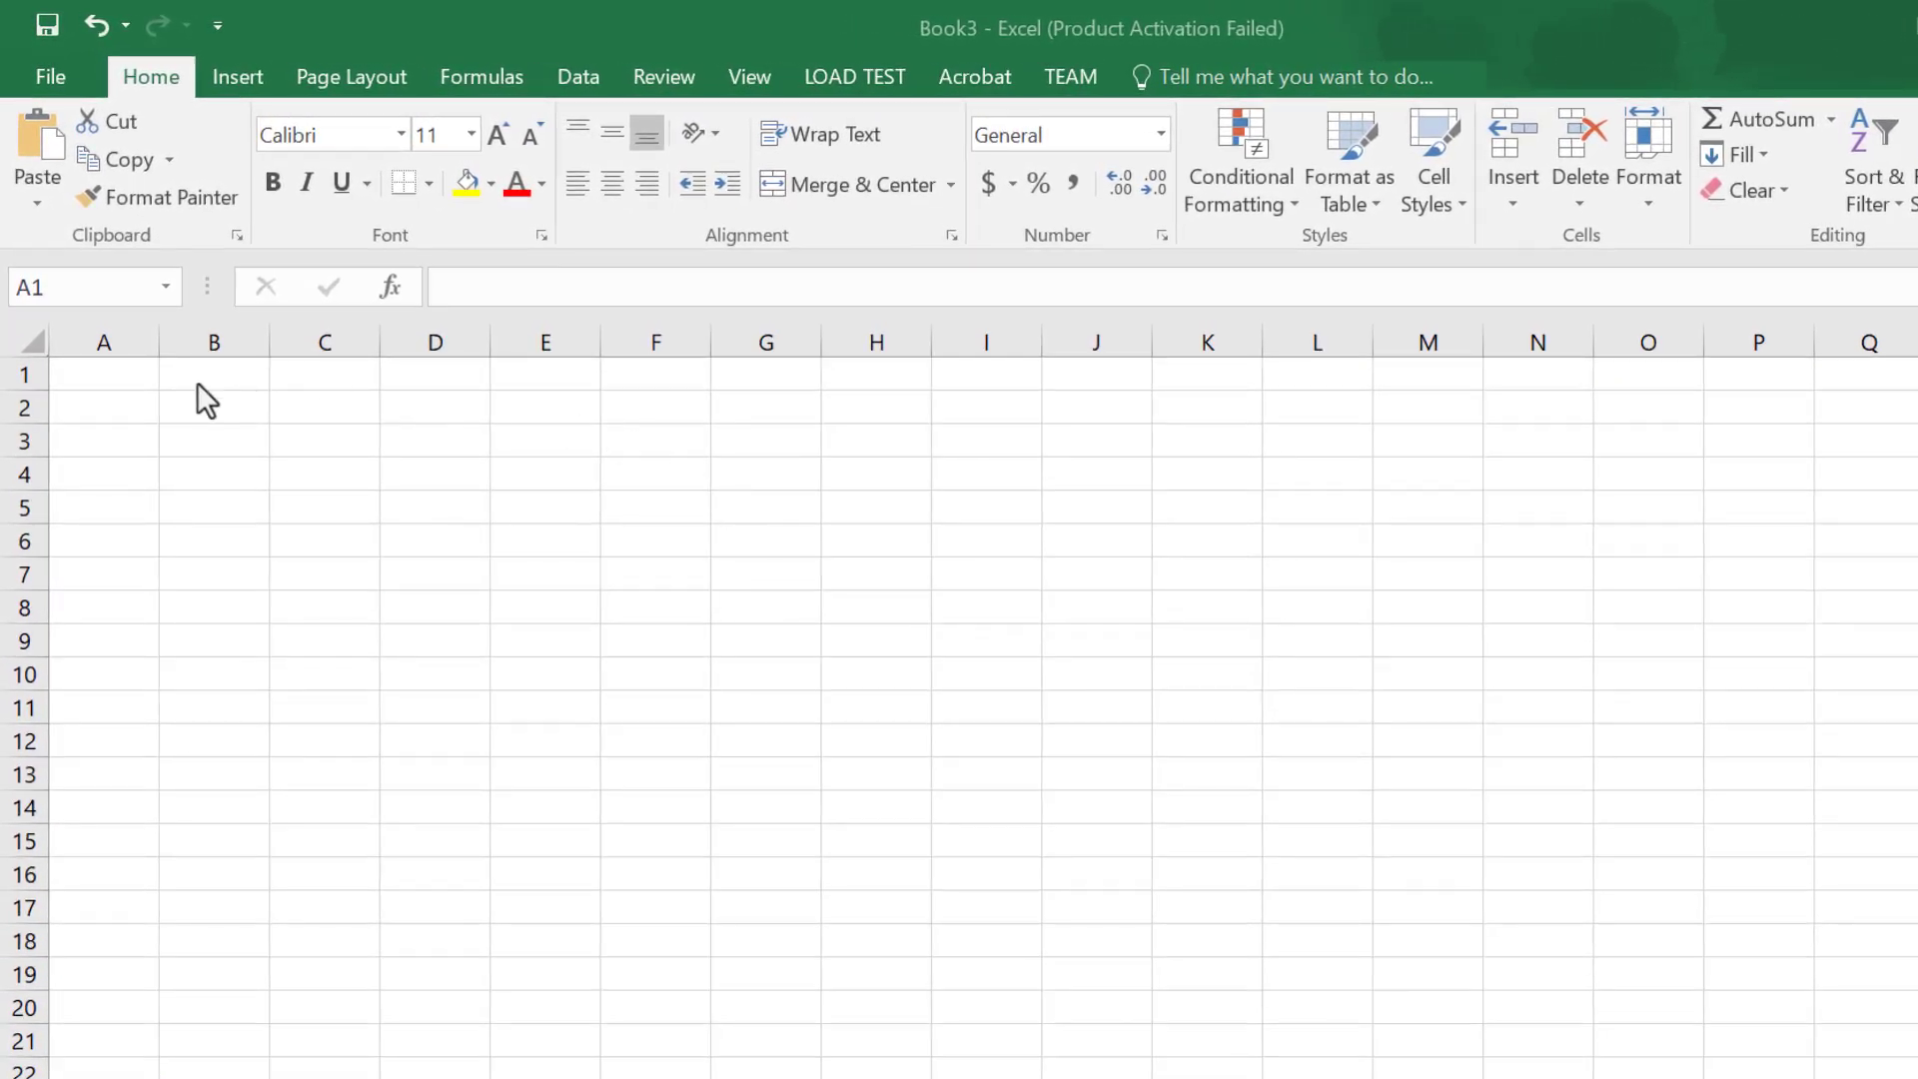
Step: Enter the numbers 23, 45, 21, 89, 40, 32 and 10 down cells A1 to A7
click(82, 378)
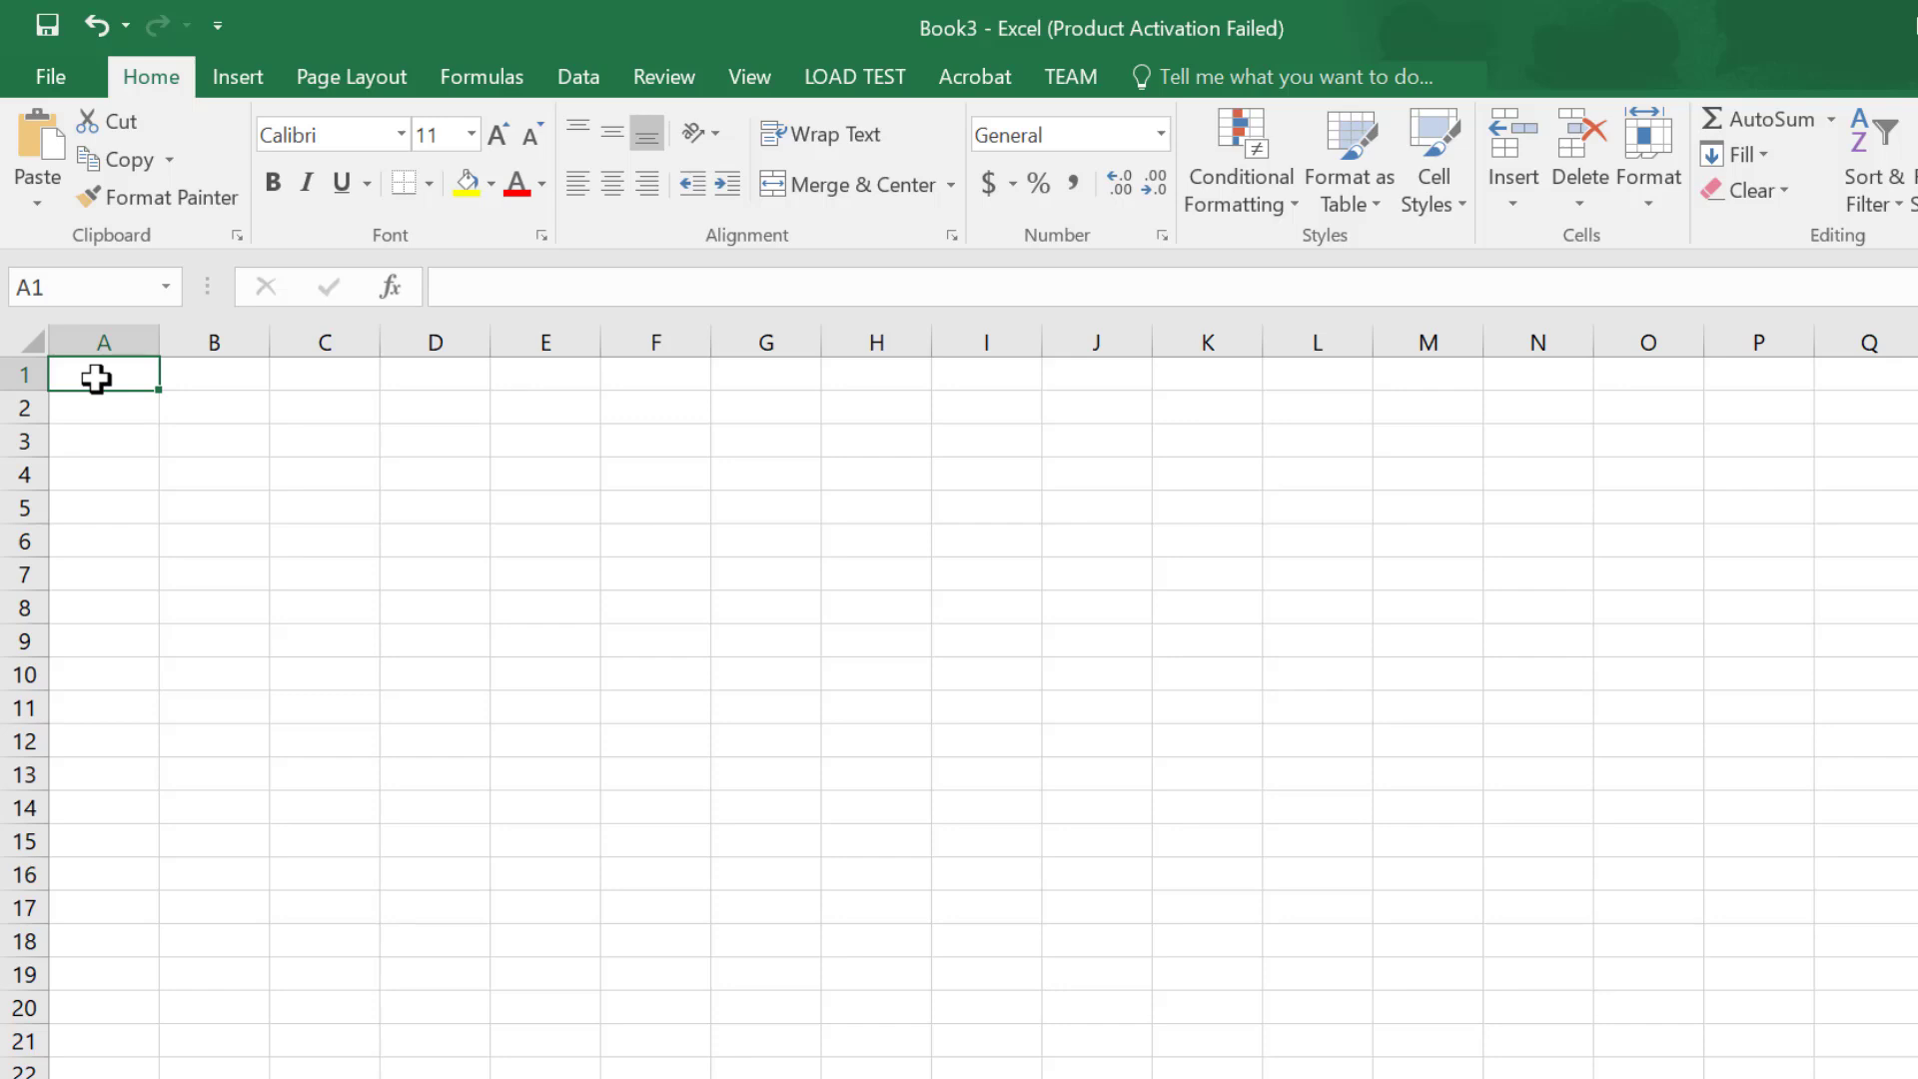
text(23)
key(Return)
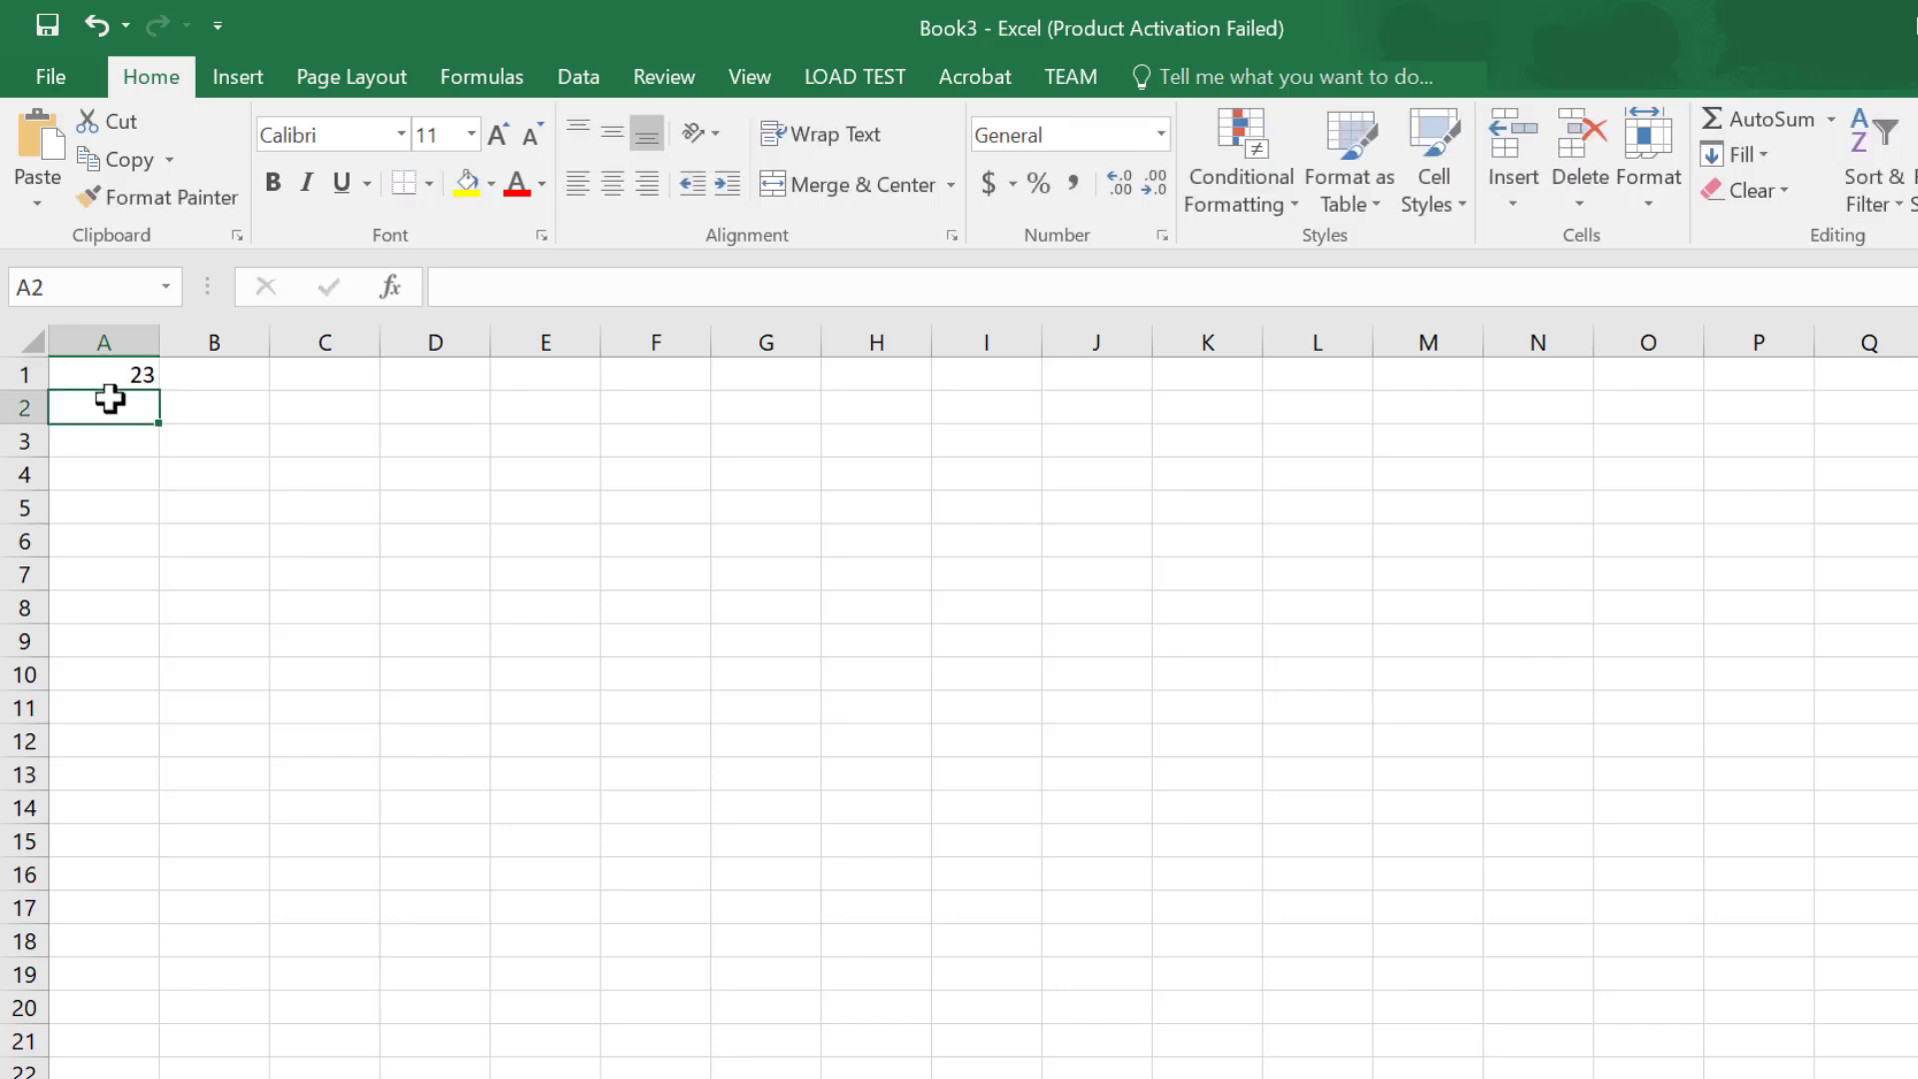
text(45)
key(Return)
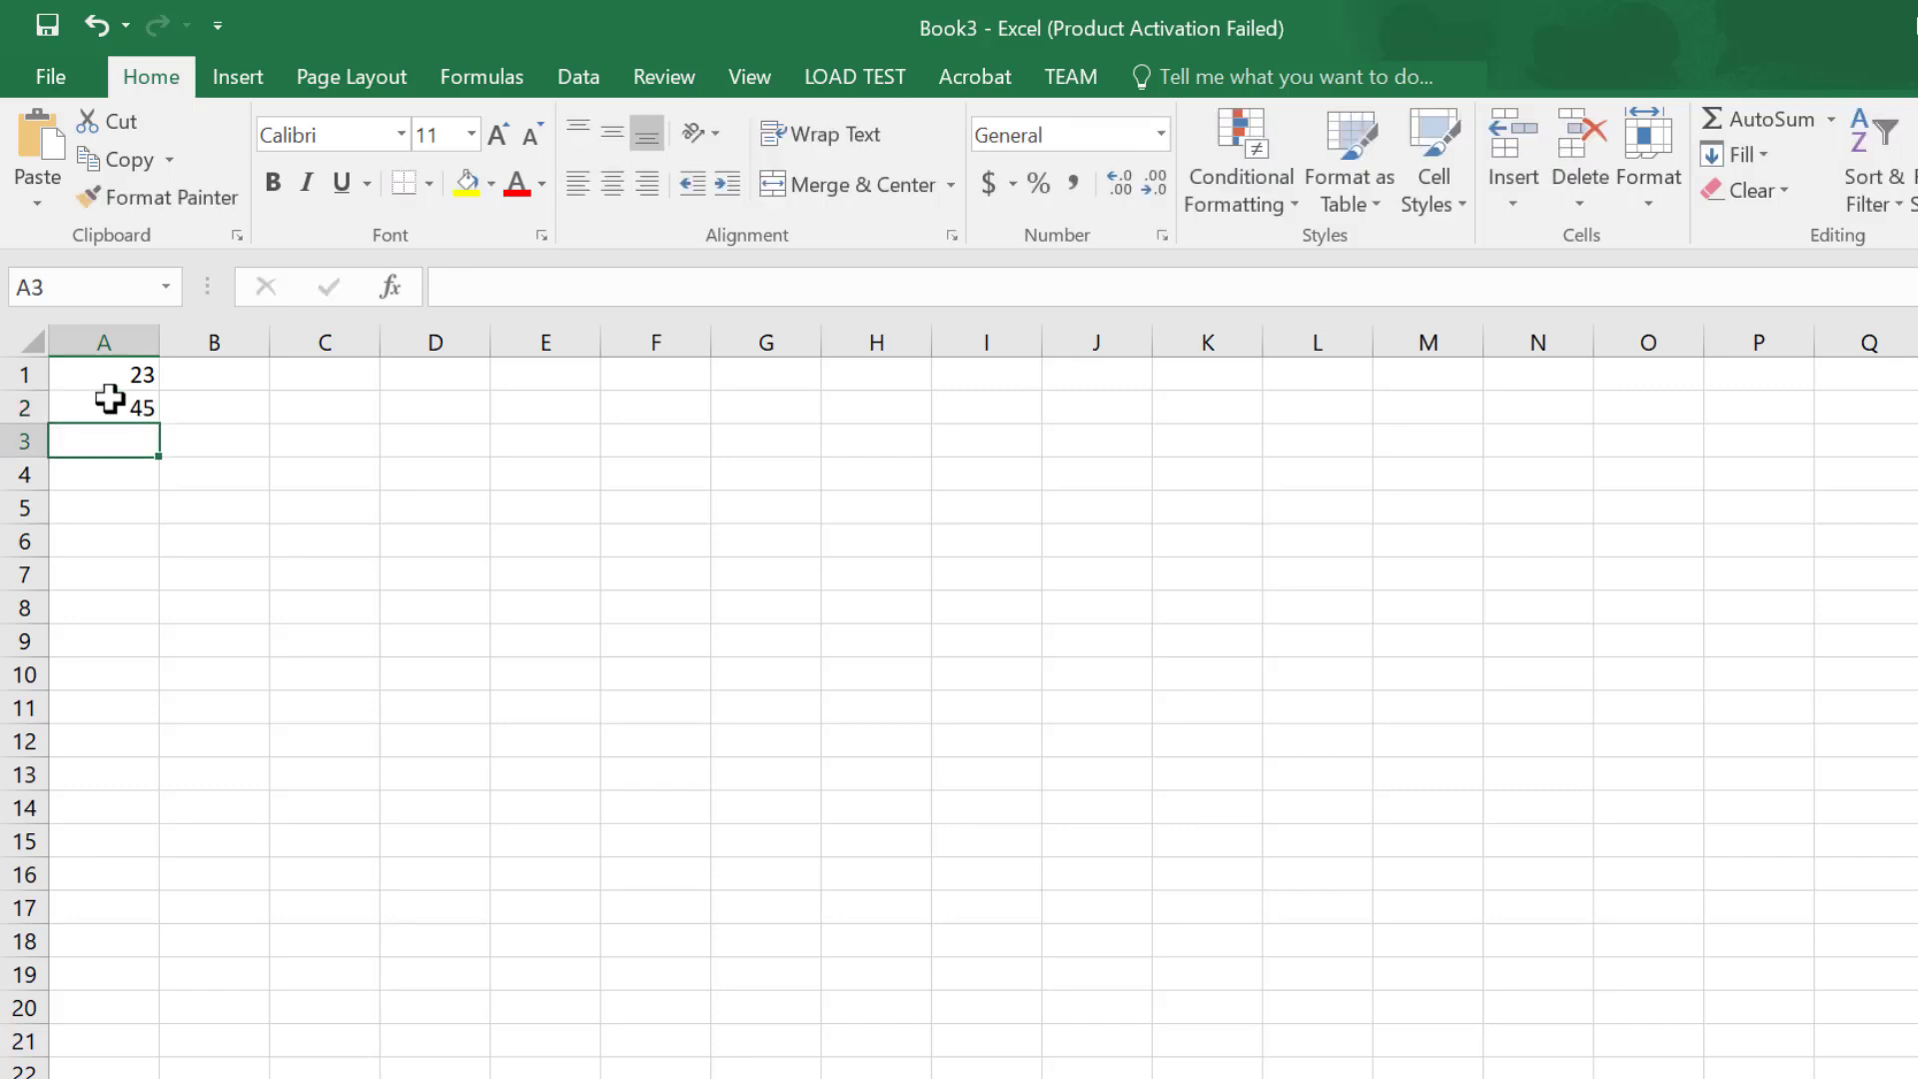
text(21)
key(Return)
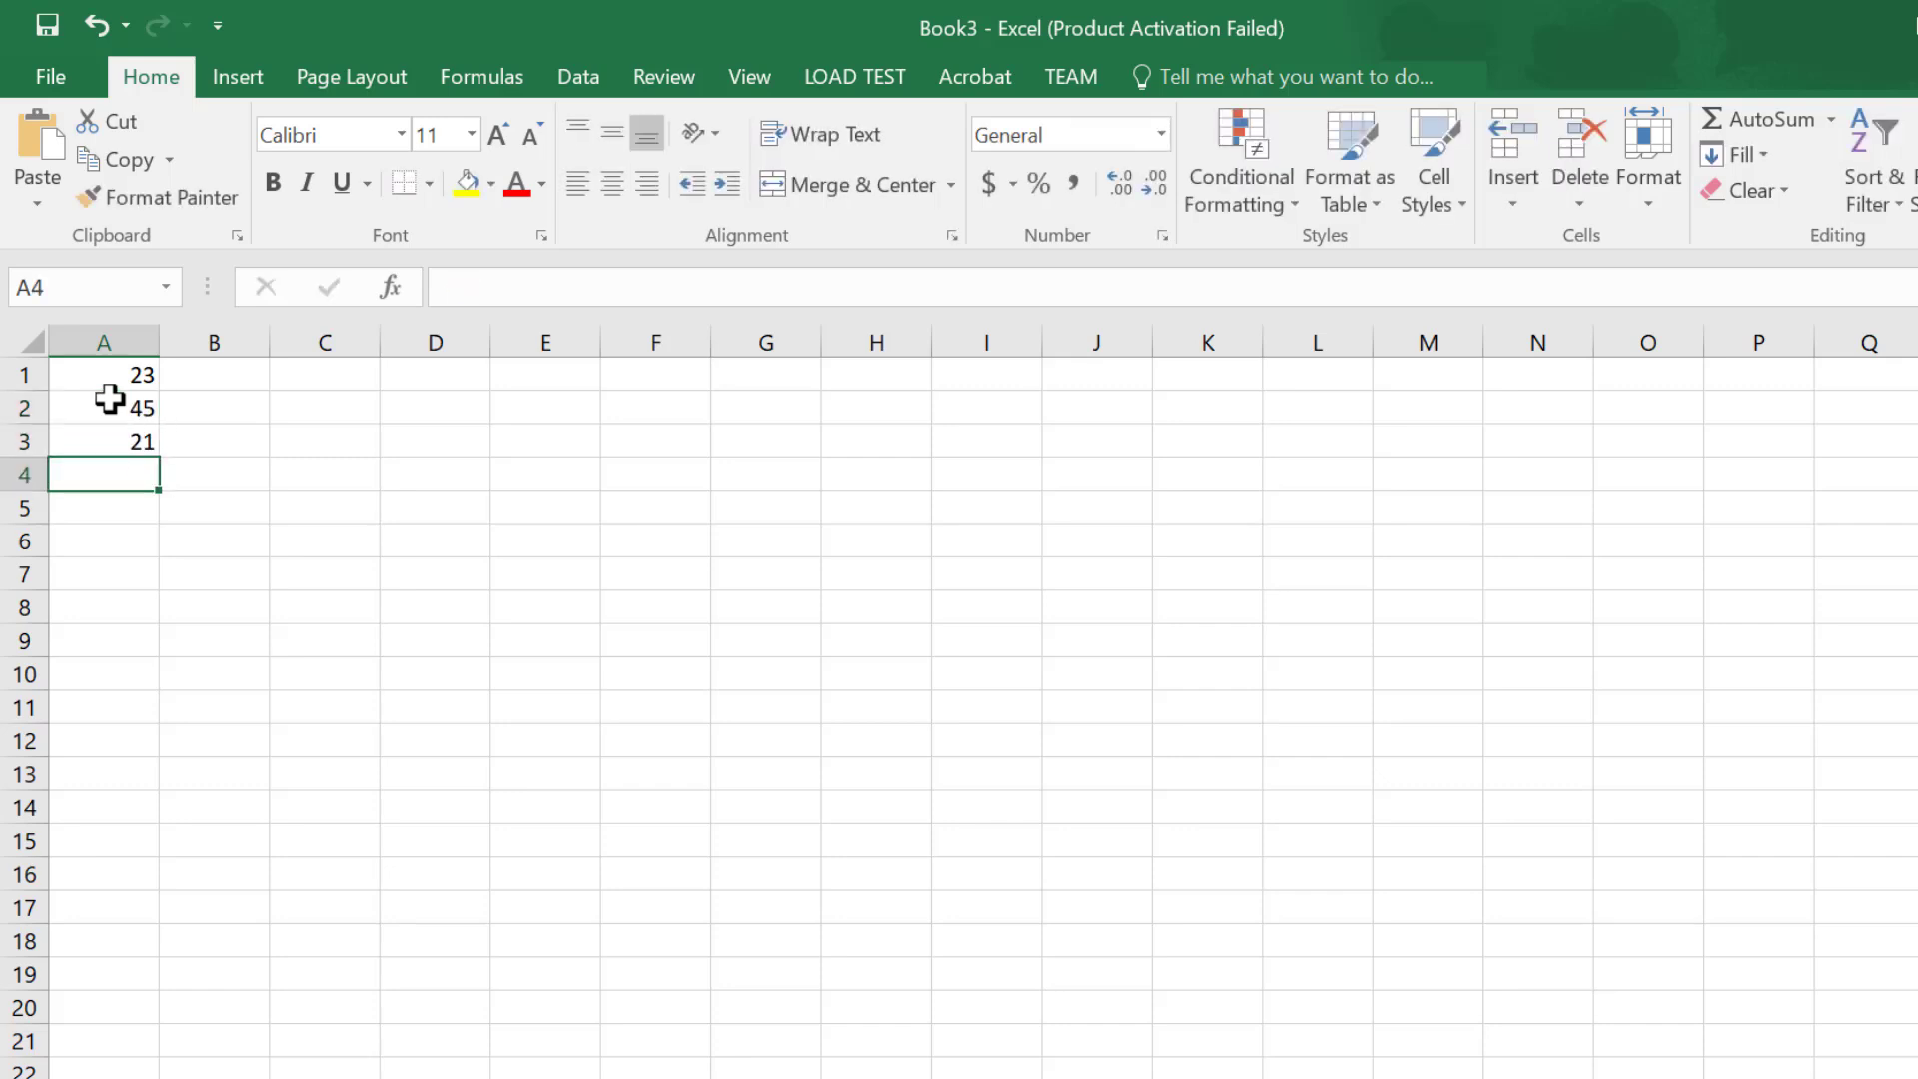
text(89)
key(Return)
text(40)
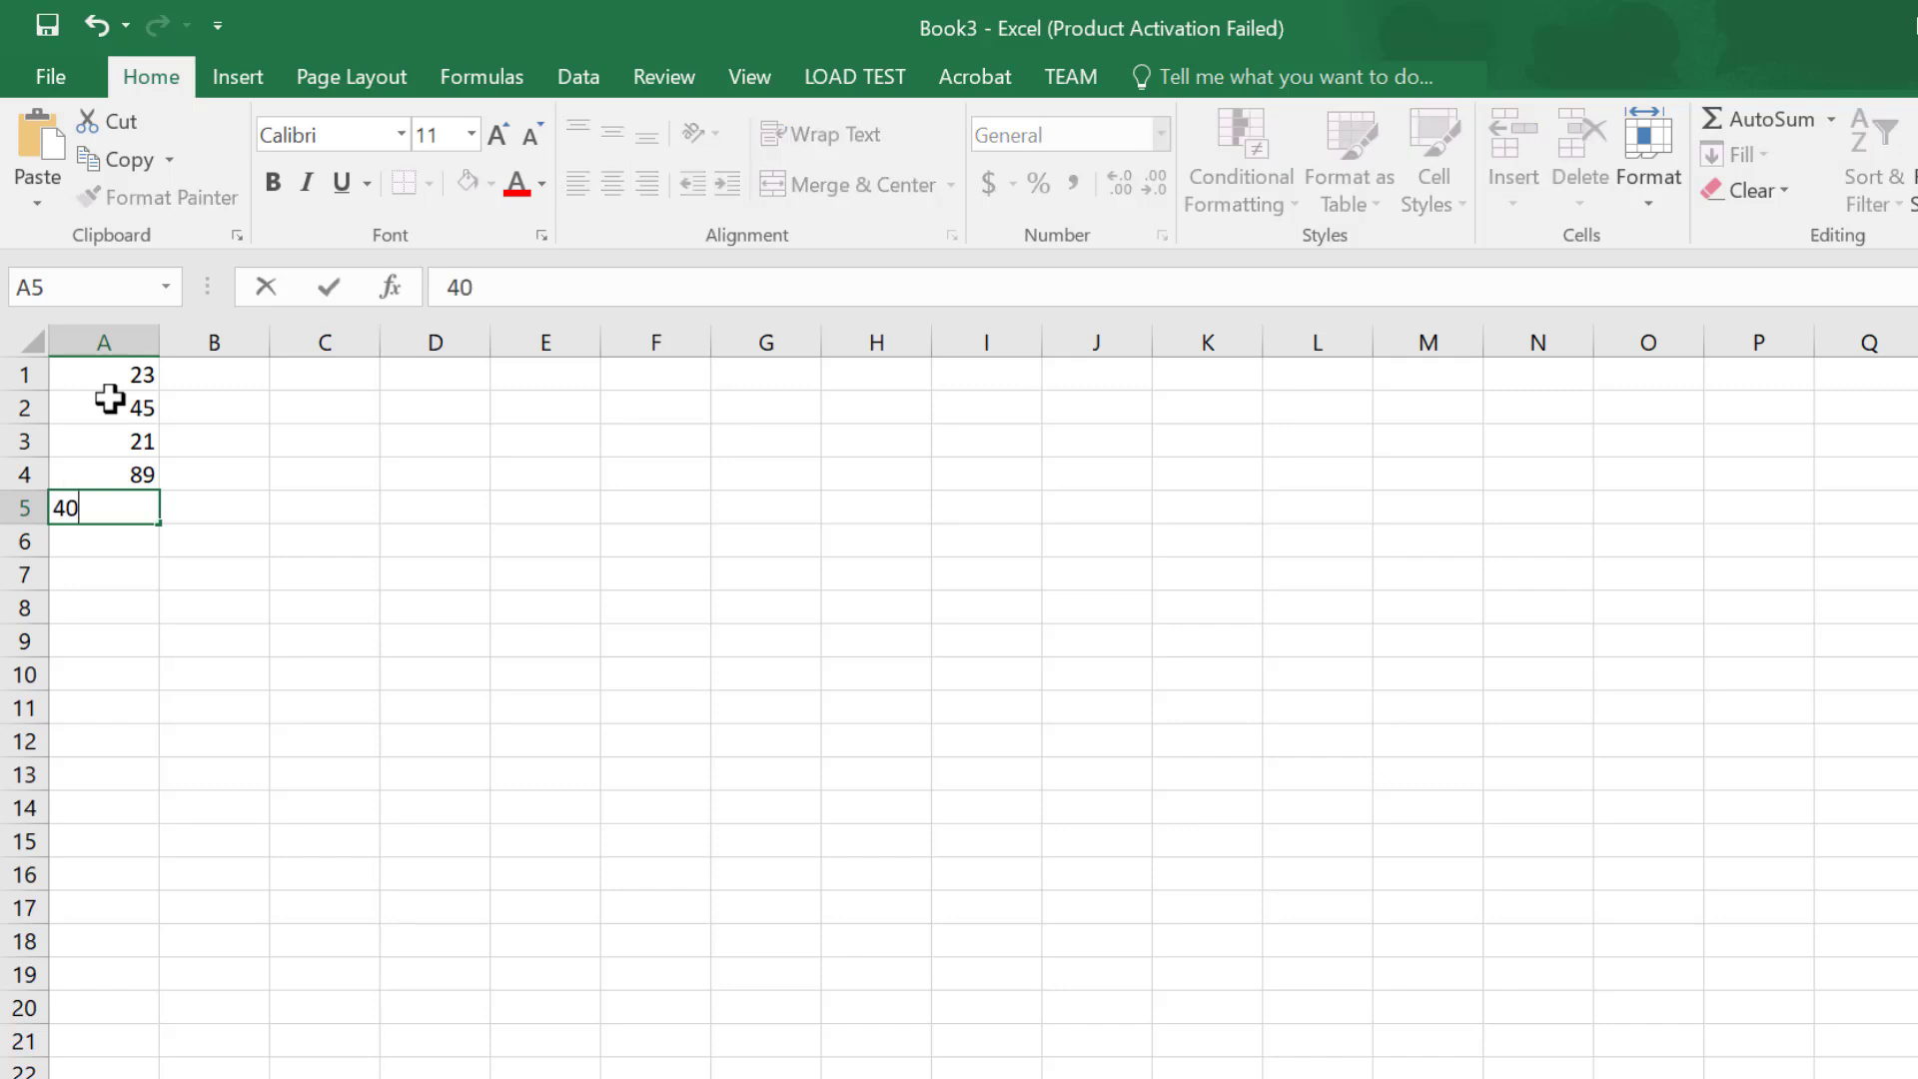
key(Return)
text(32)
key(Return)
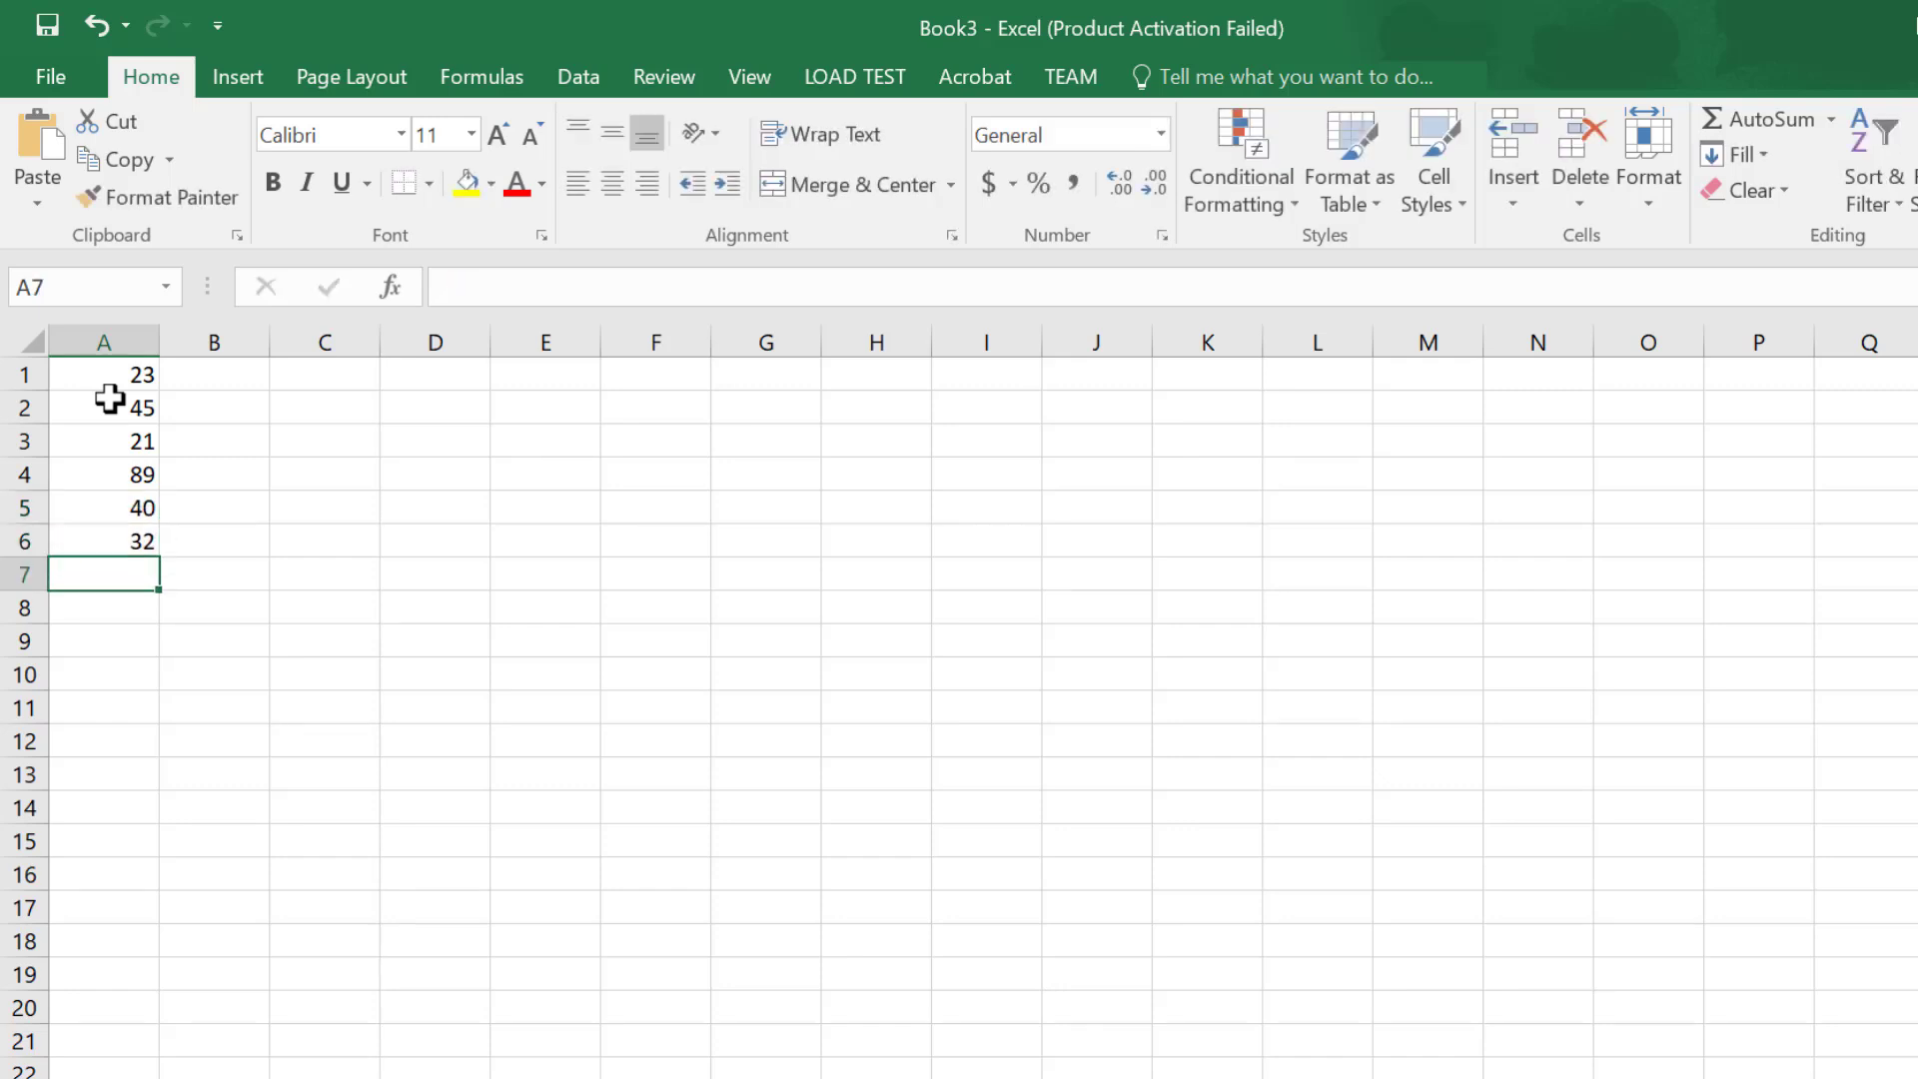
text(10)
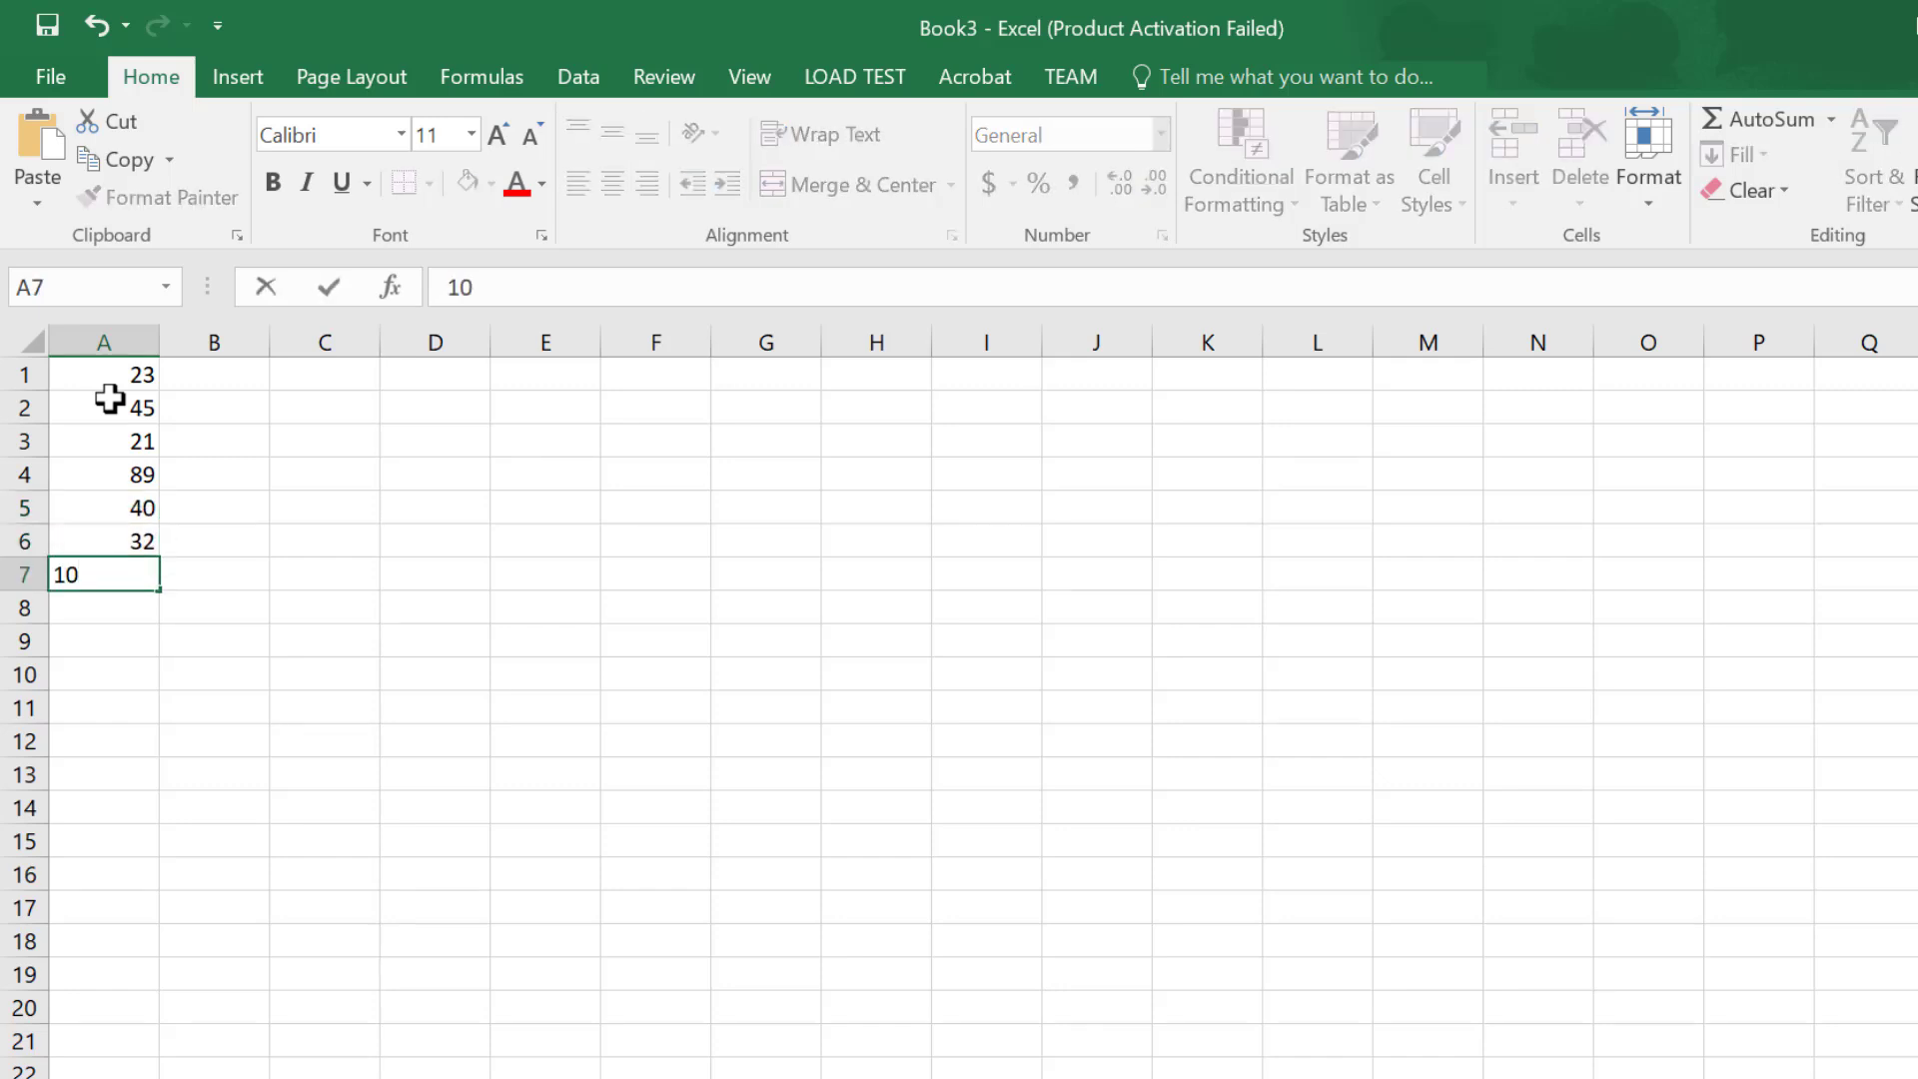
key(Return)
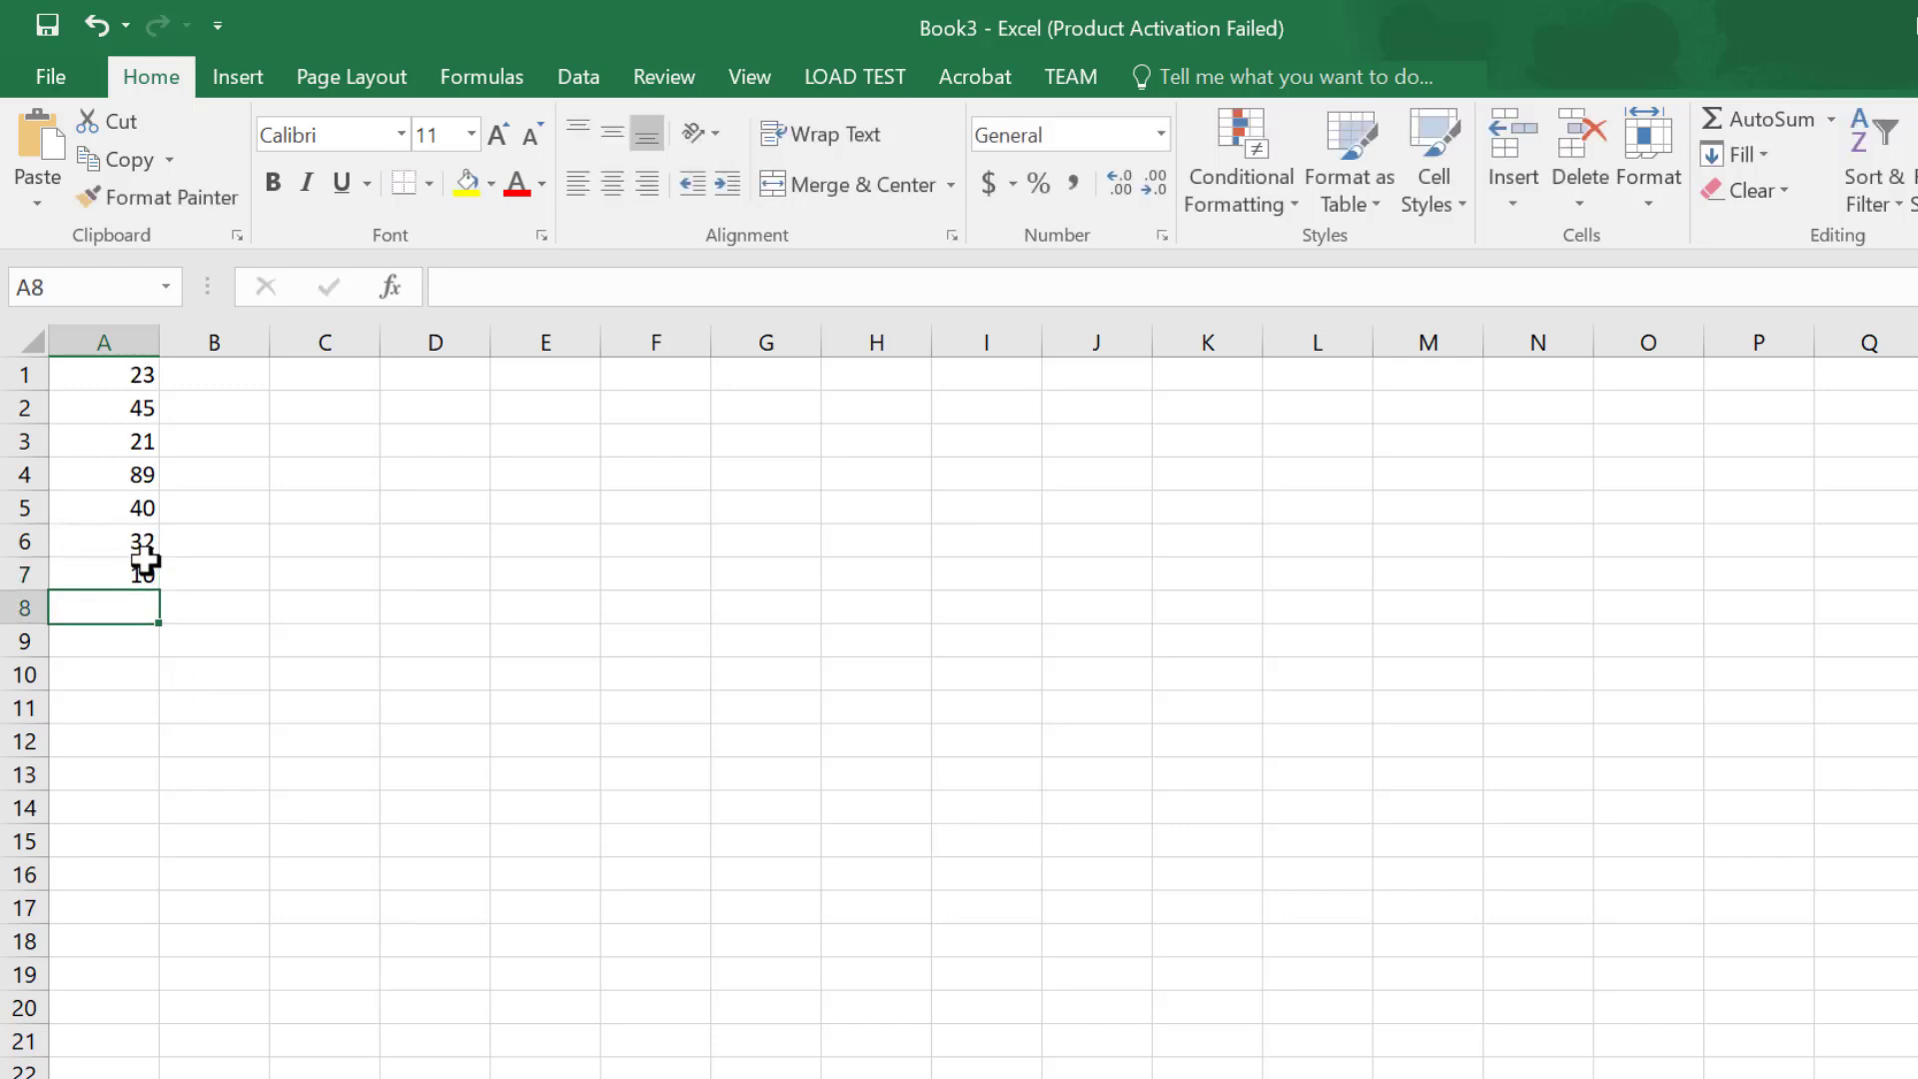
key(ctrl+Home)
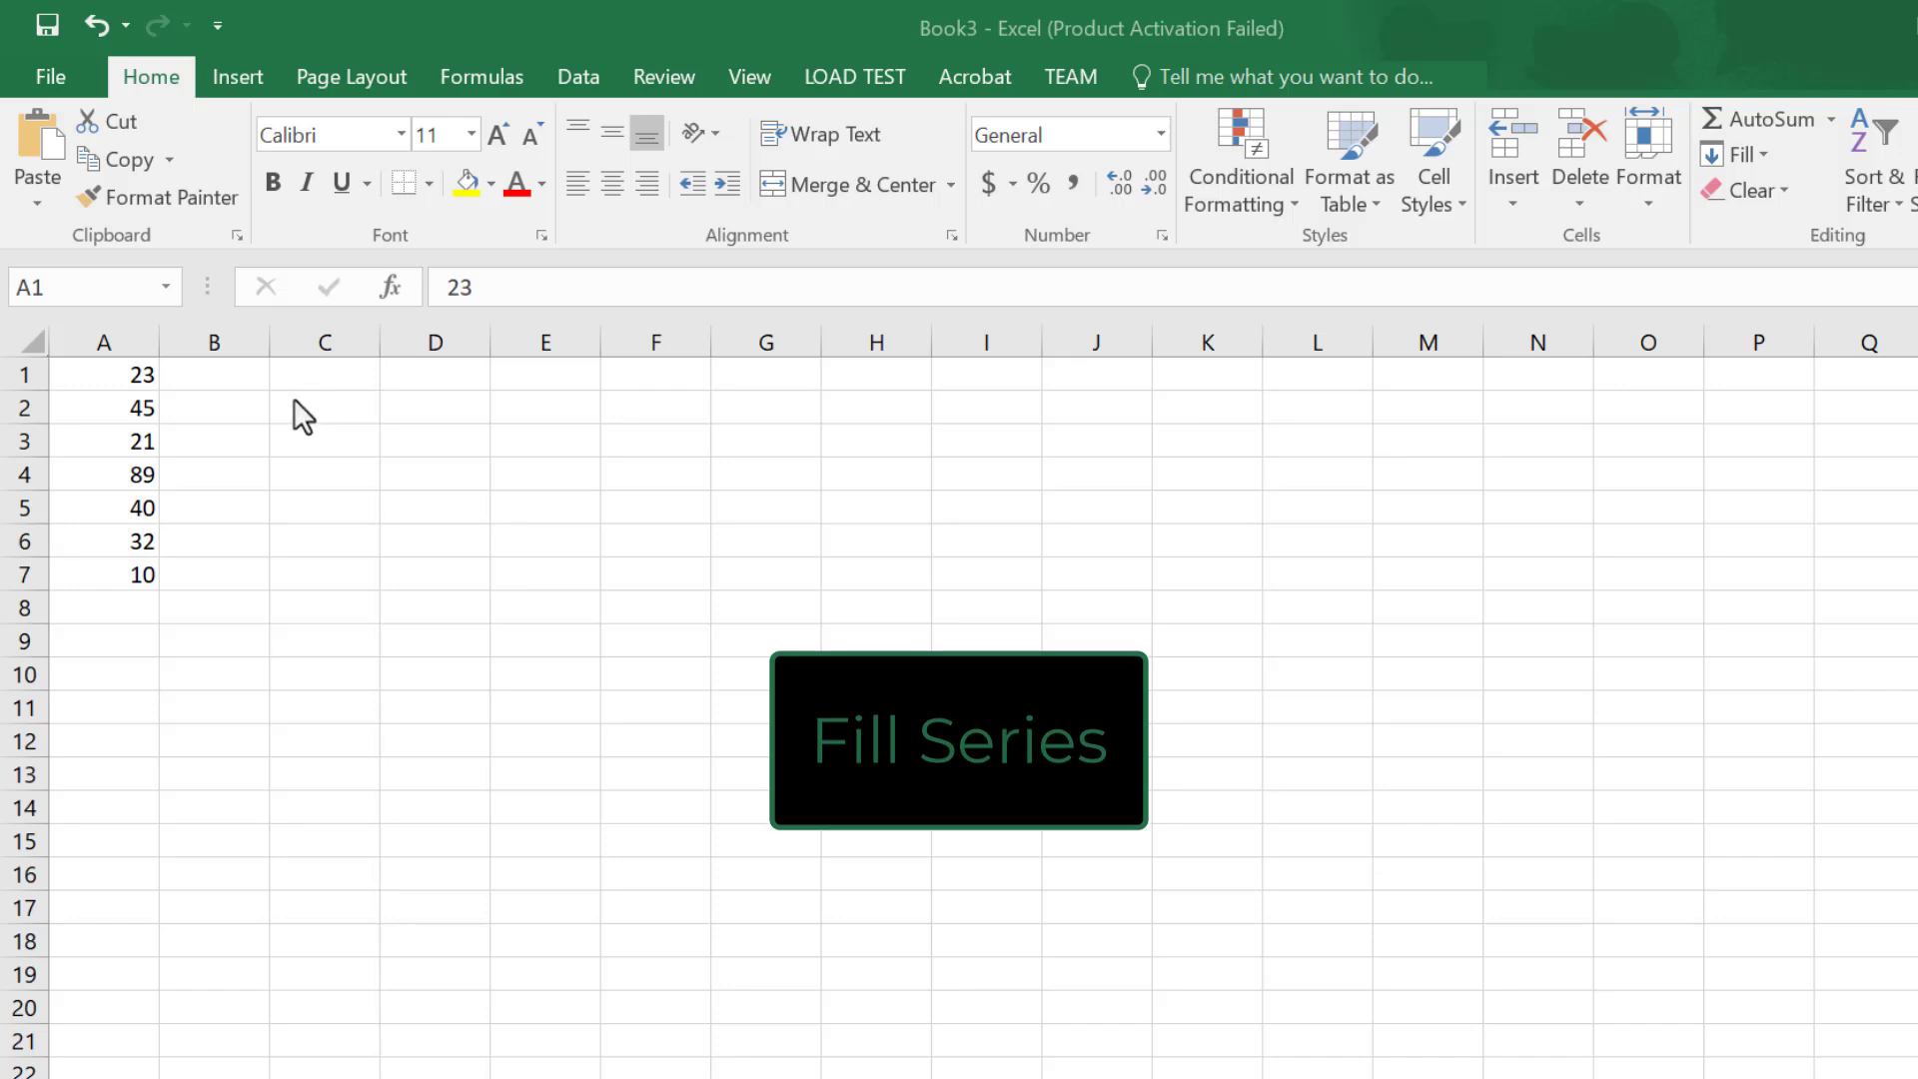
Step: Enter 1 in C1 and fill it down to C9 using the Fill Series option
click(305, 376)
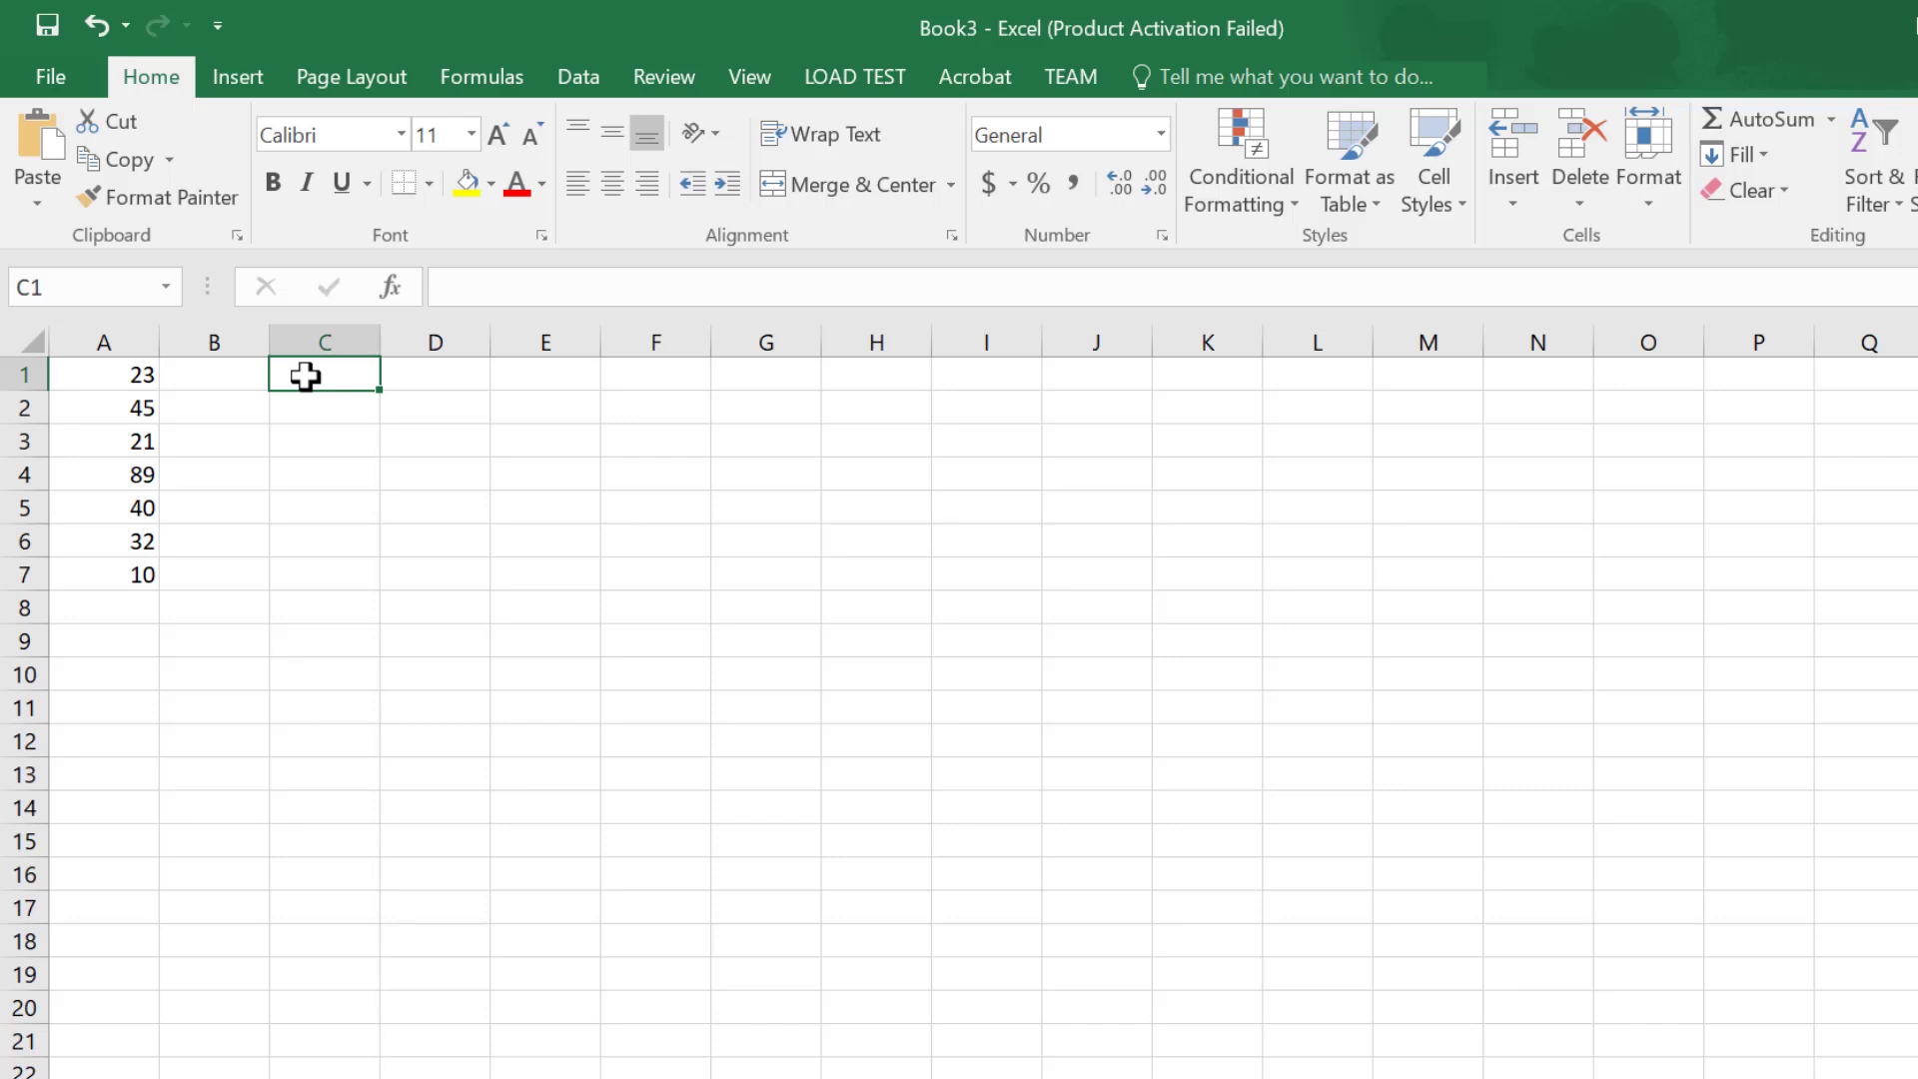
text(1)
key(ctrl+Return)
drag(380, 392, 381, 665)
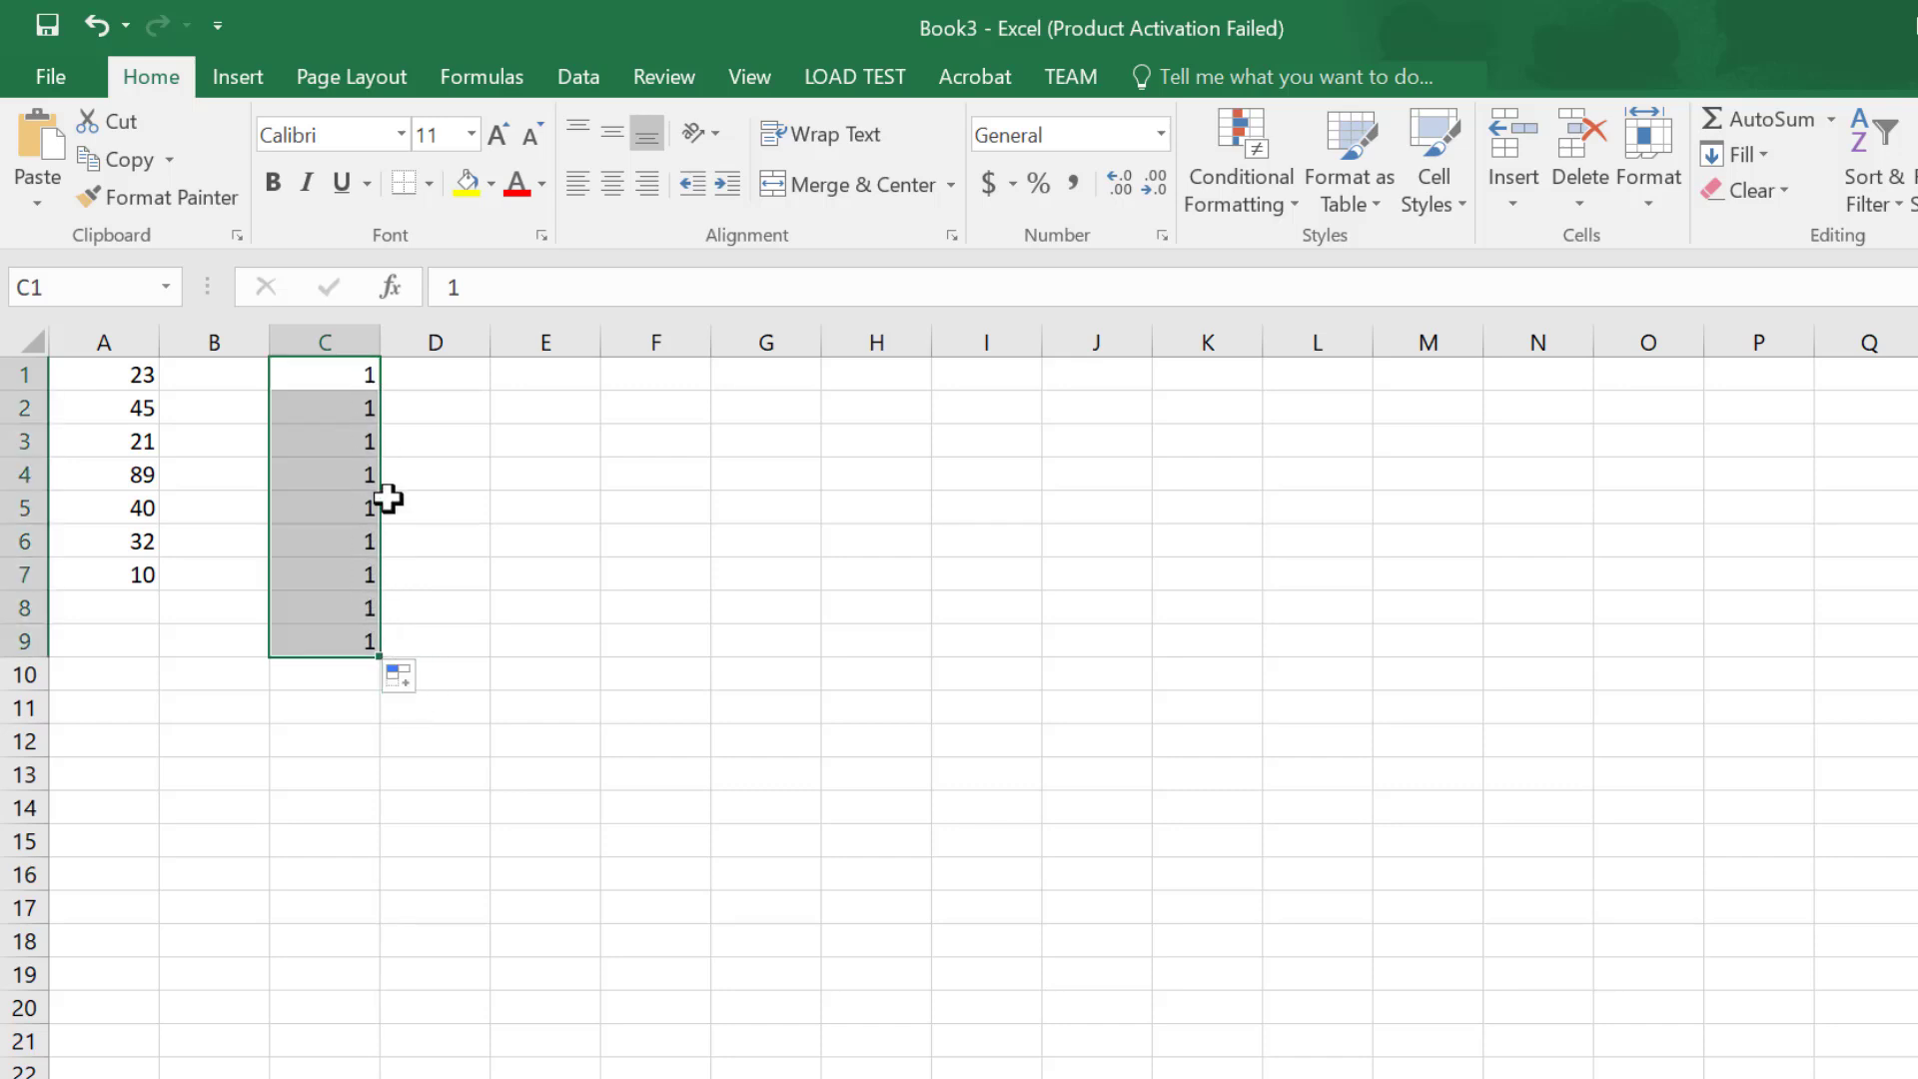
click(419, 679)
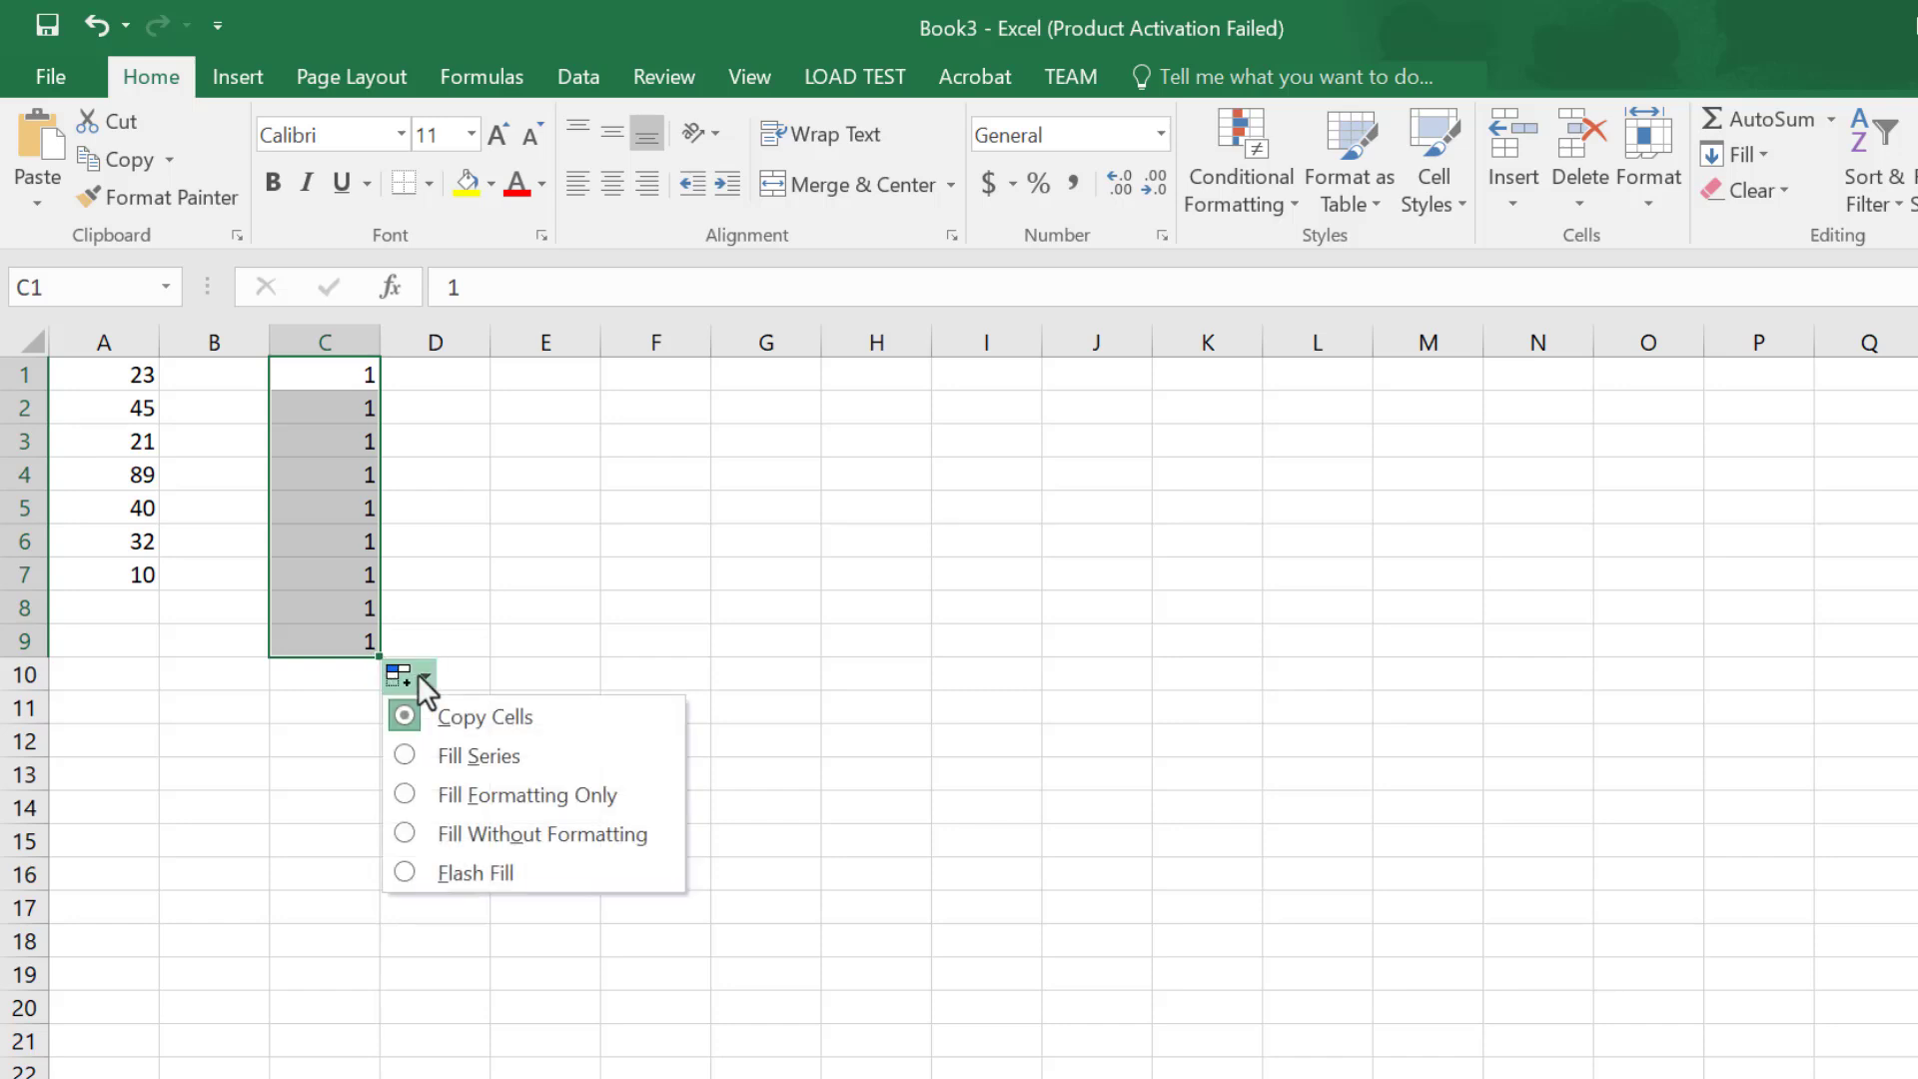
click(464, 755)
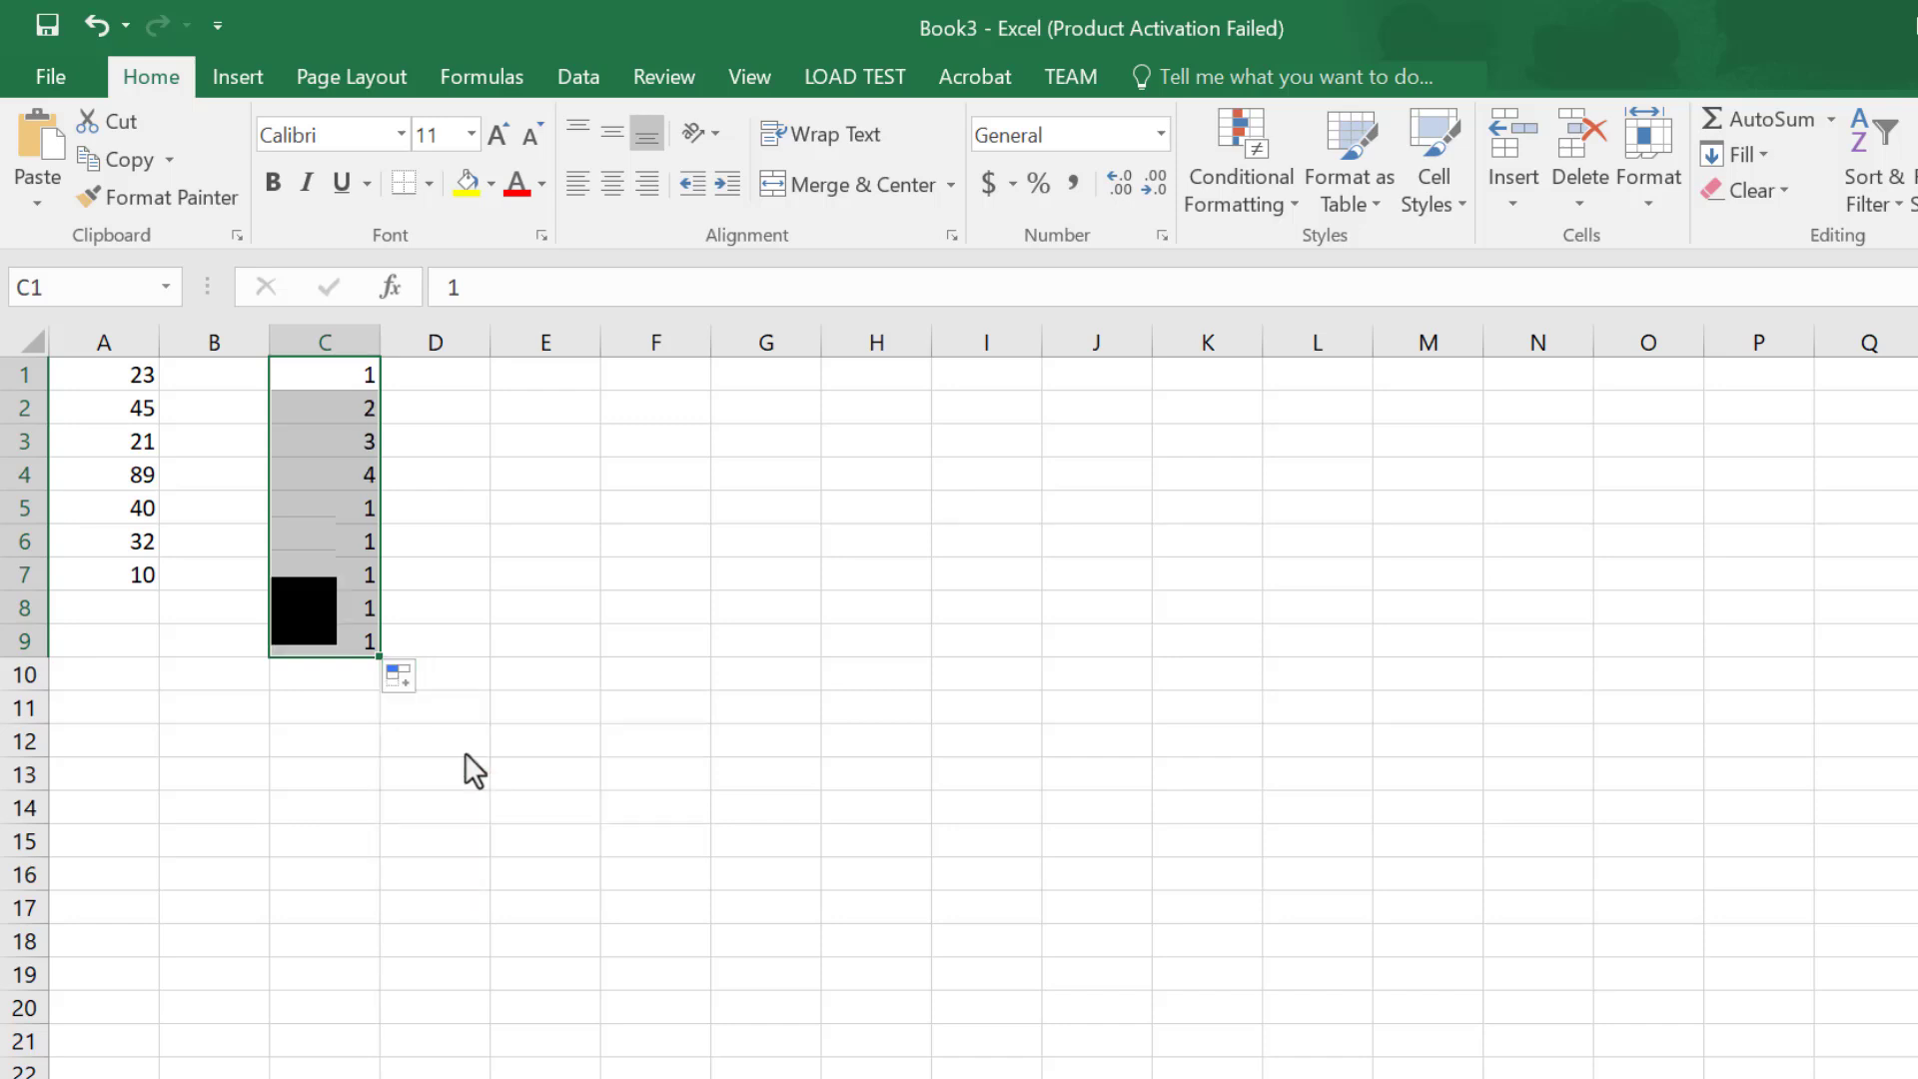
click(427, 389)
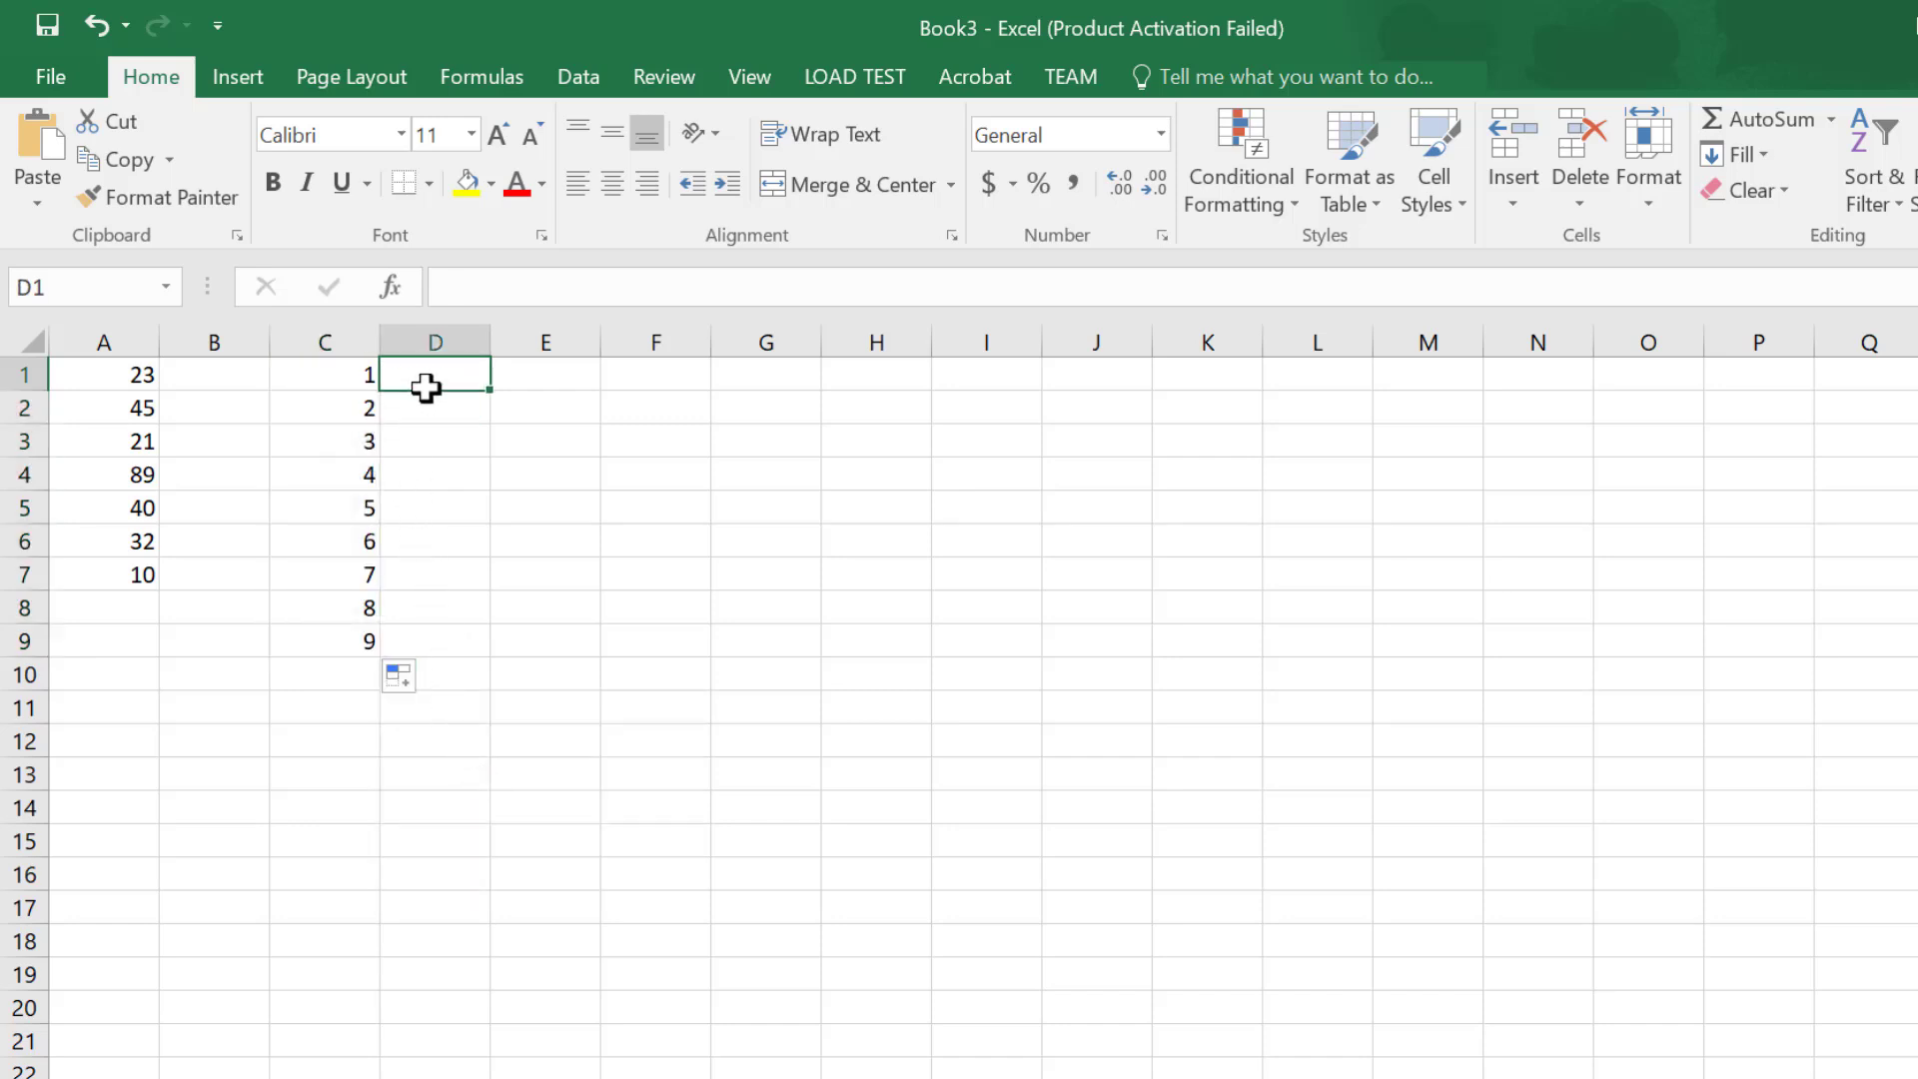
Step: Clear the number series from C1:C9
click(343, 375)
key(ctrl+shift+Down)
key(Delete)
Step: Extend a series from the starting values 1 and 2 in C1:C2 down to C10, and clear that range
click(321, 389)
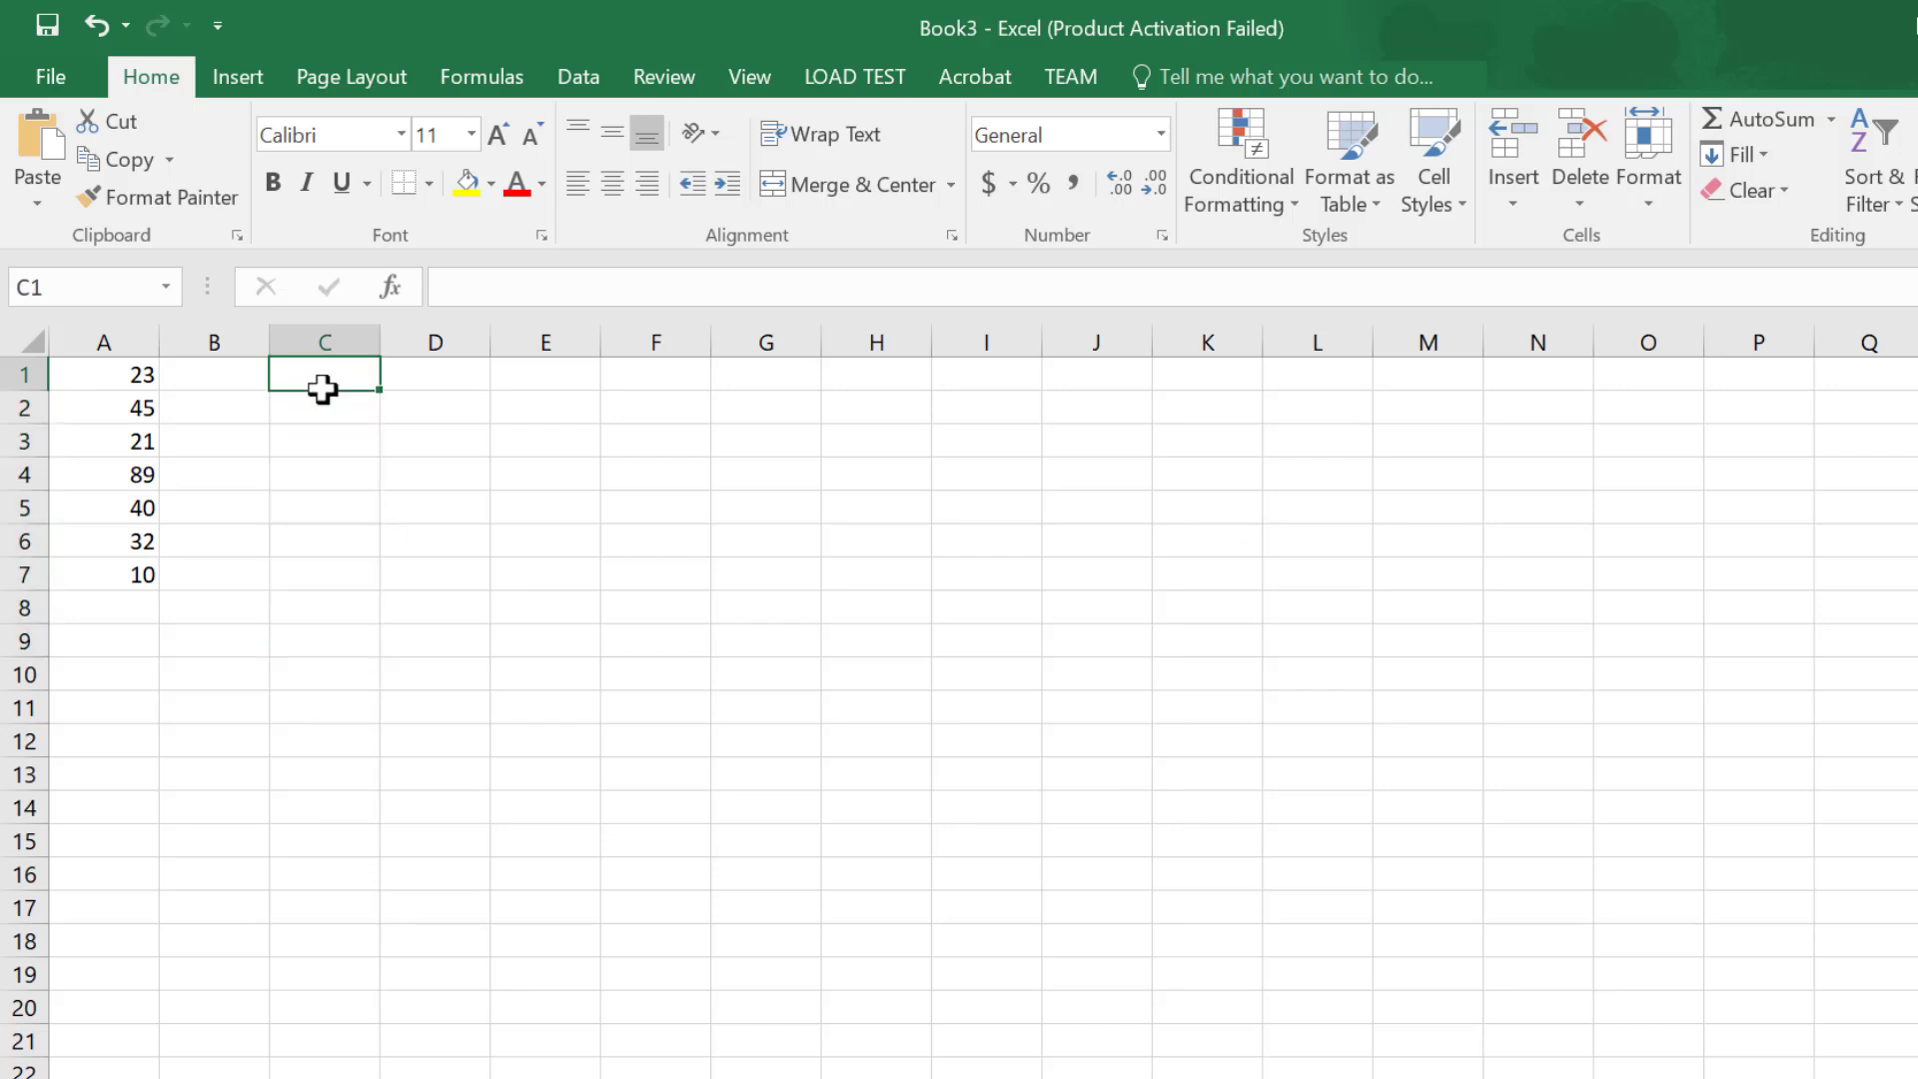
text(1)
key(Return)
text(2)
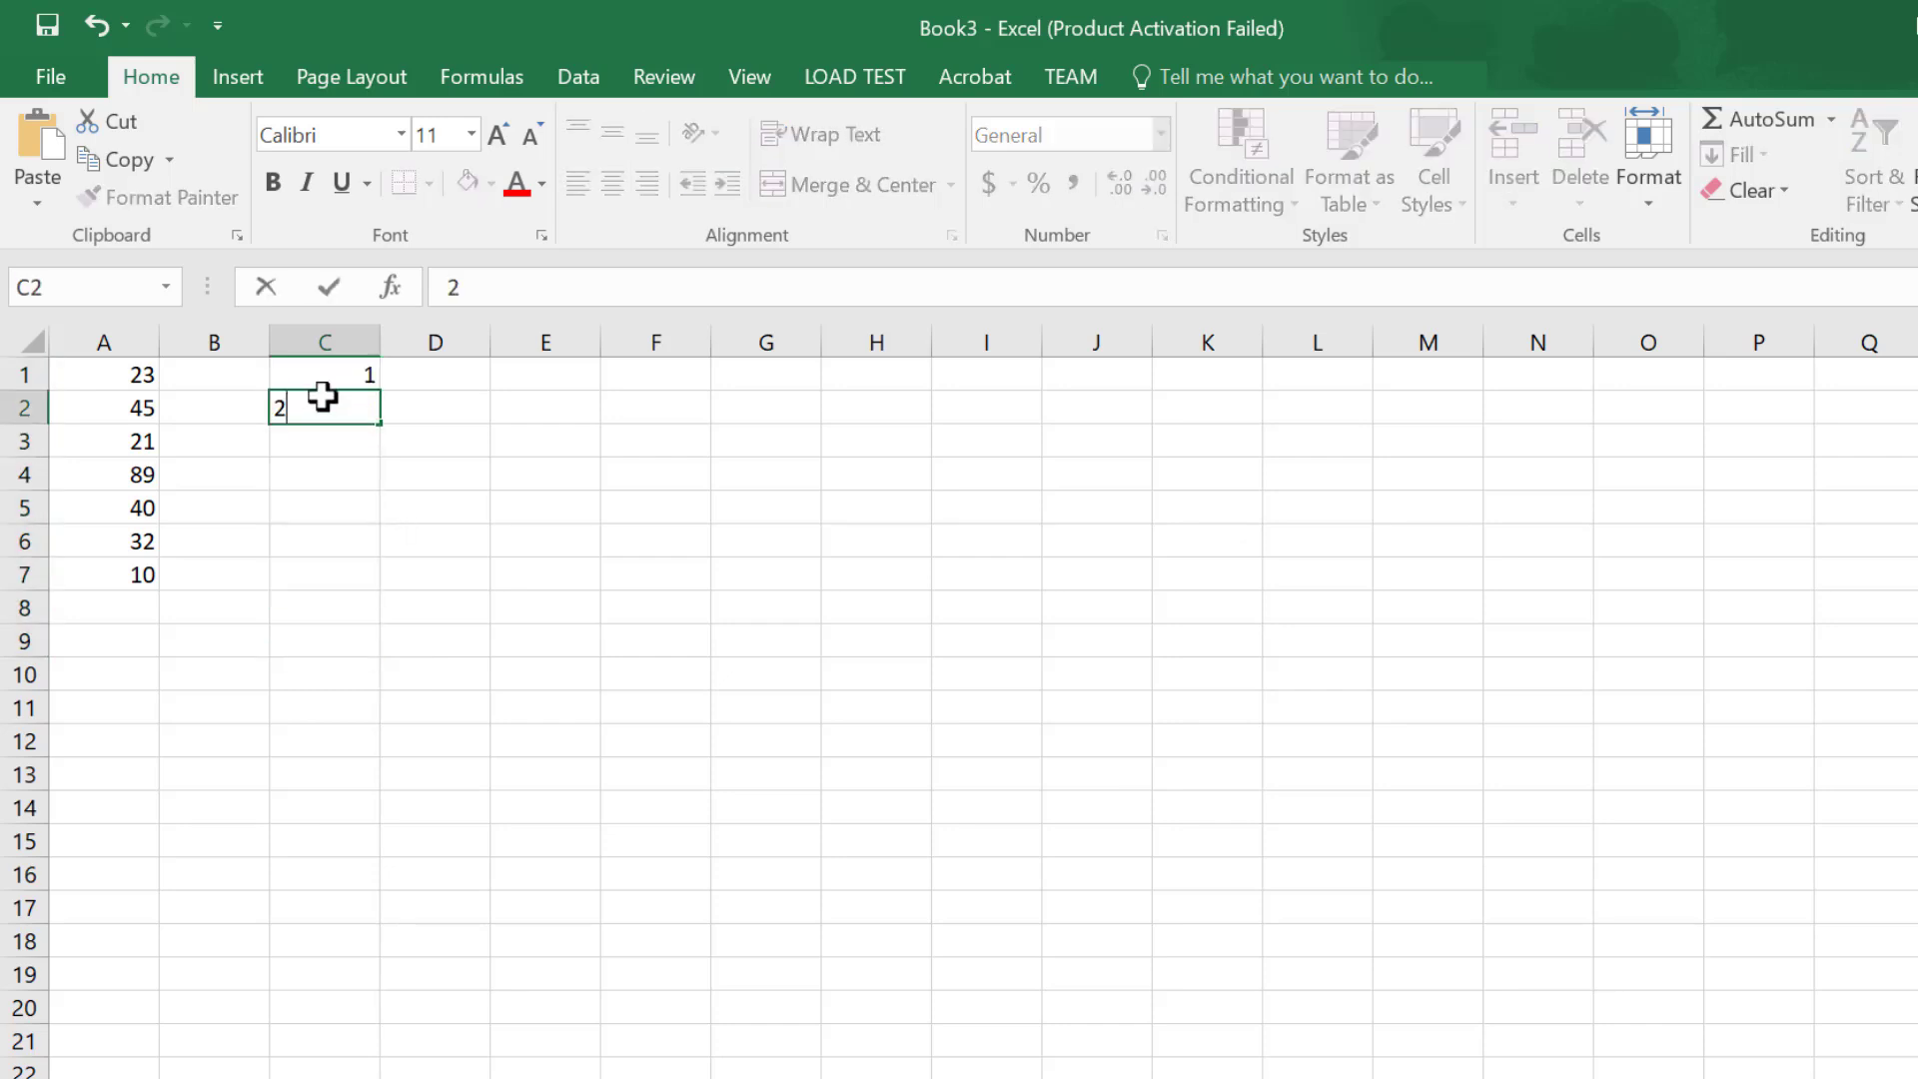
click(320, 372)
drag(316, 379, 345, 409)
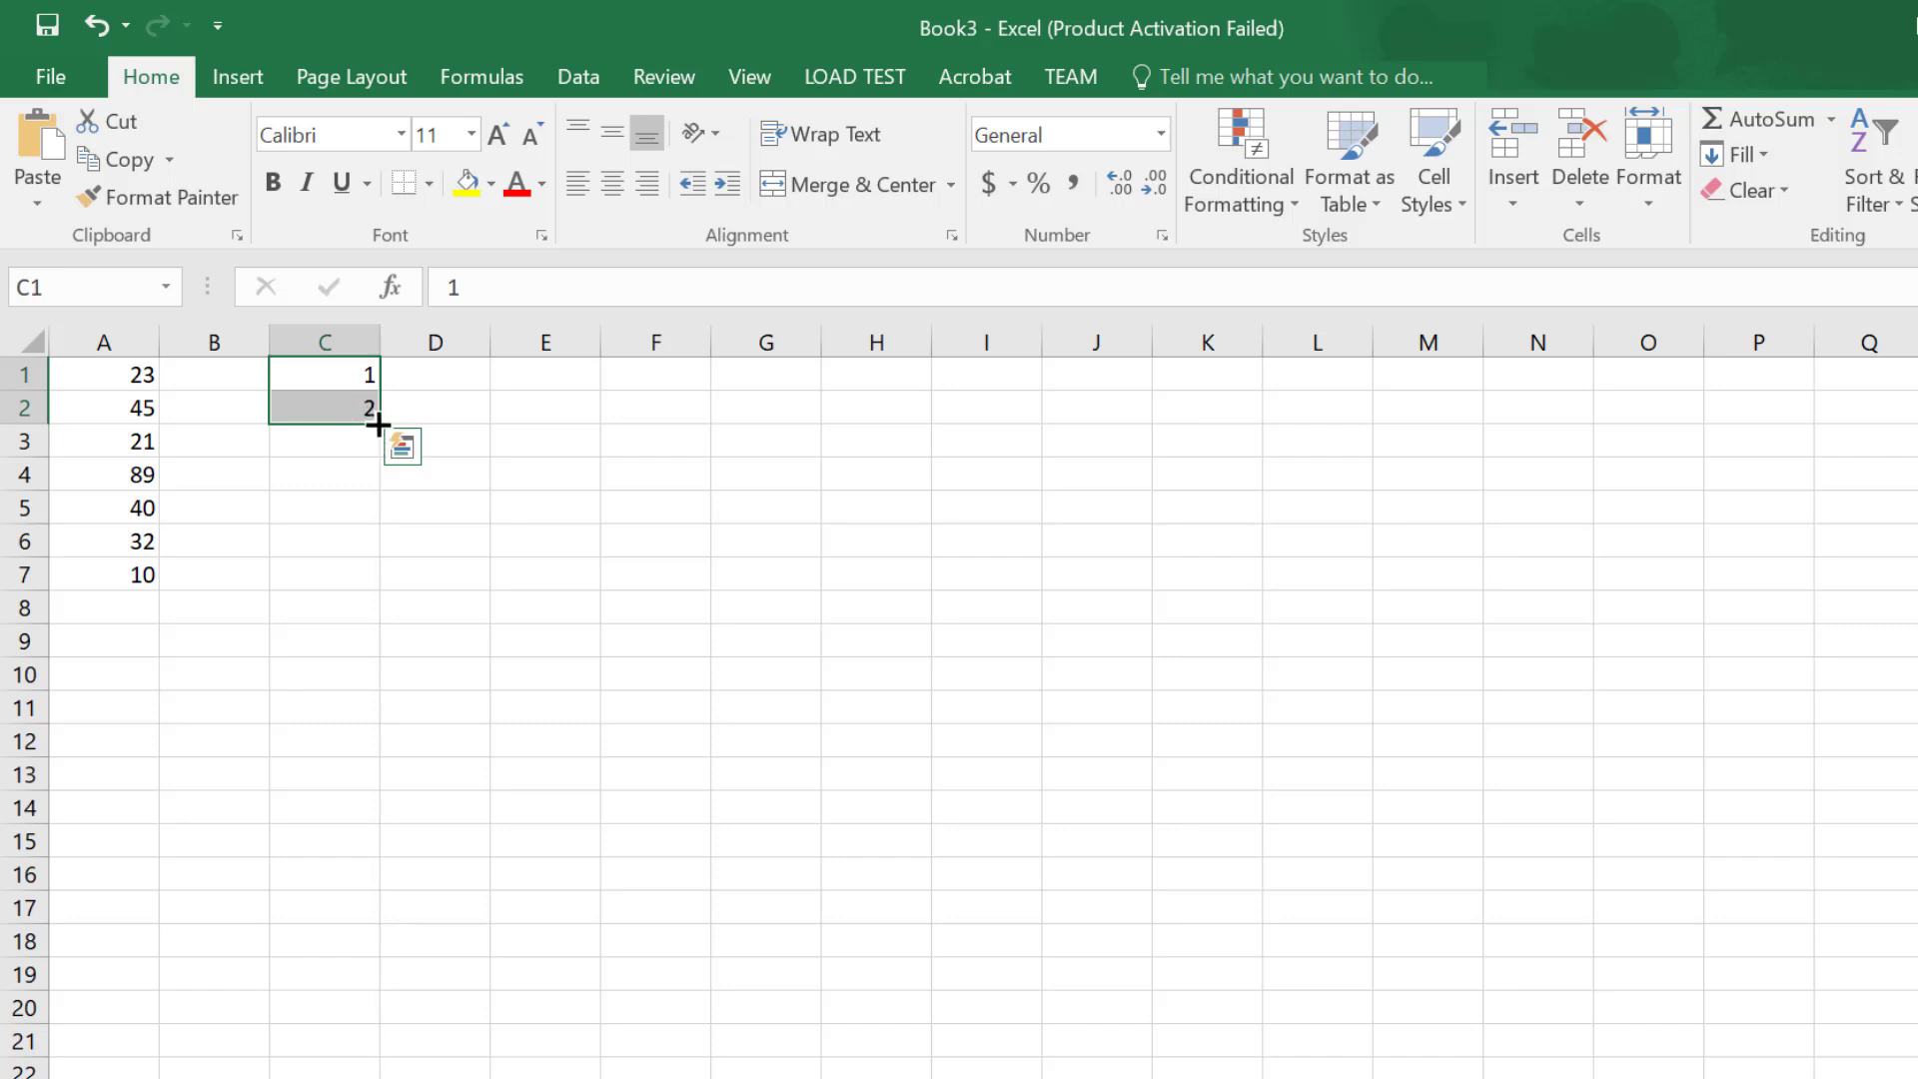
drag(378, 424, 378, 696)
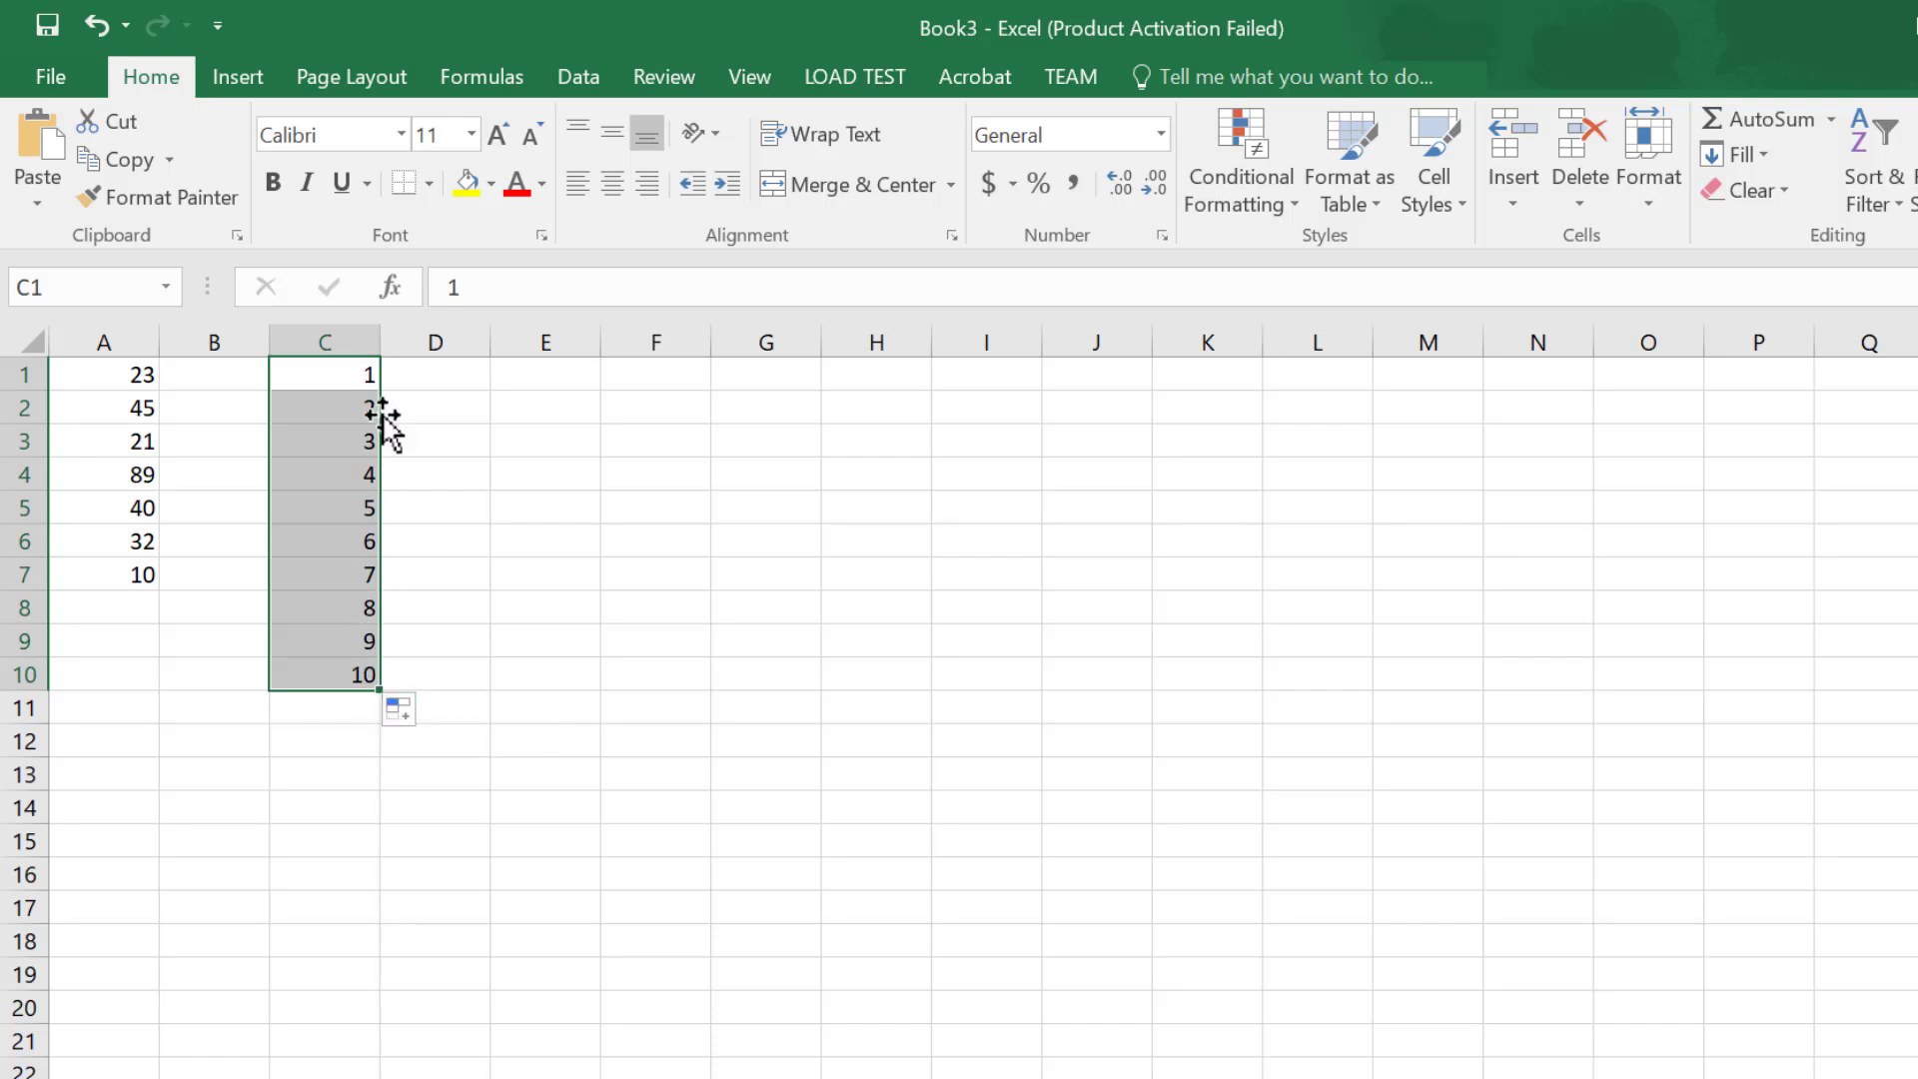
key(Delete)
Step: Enter 50 in D1 and 100 in D2, and fill the series down to D10
click(419, 380)
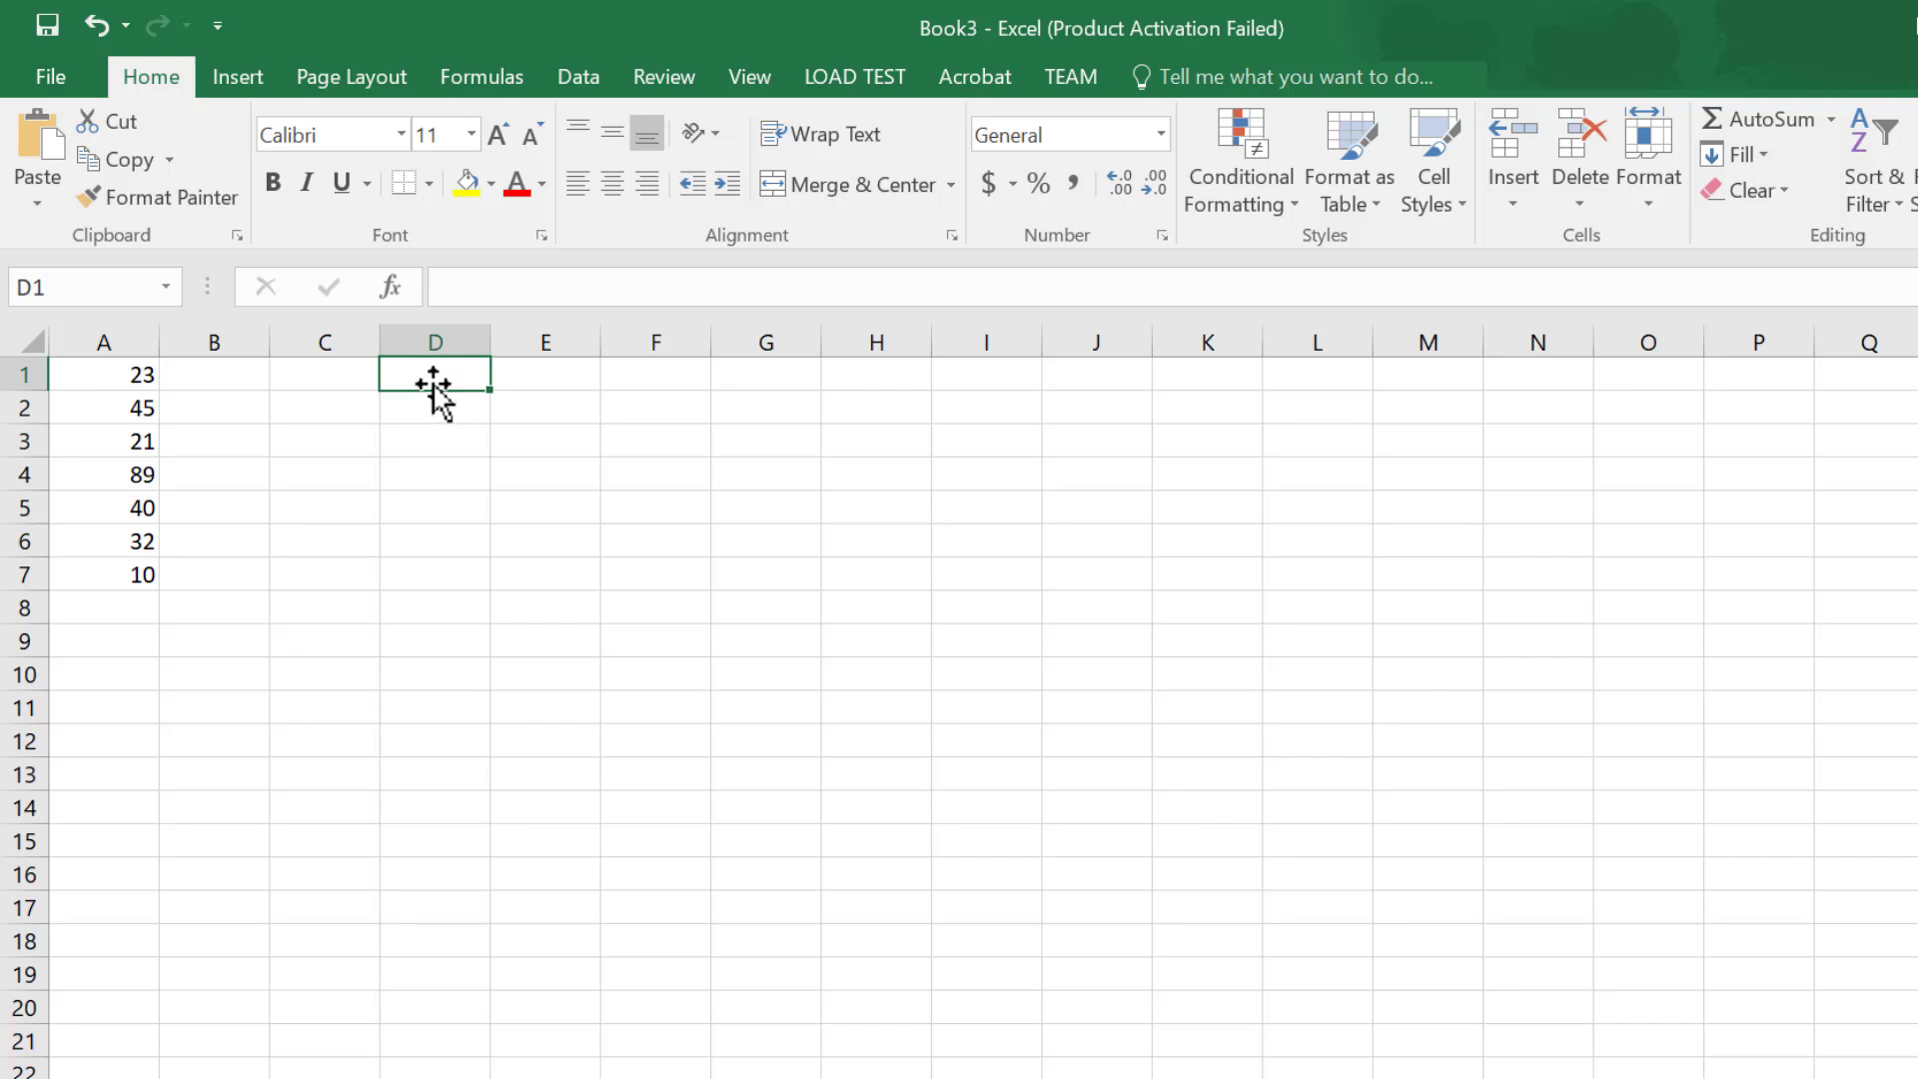
text(50)
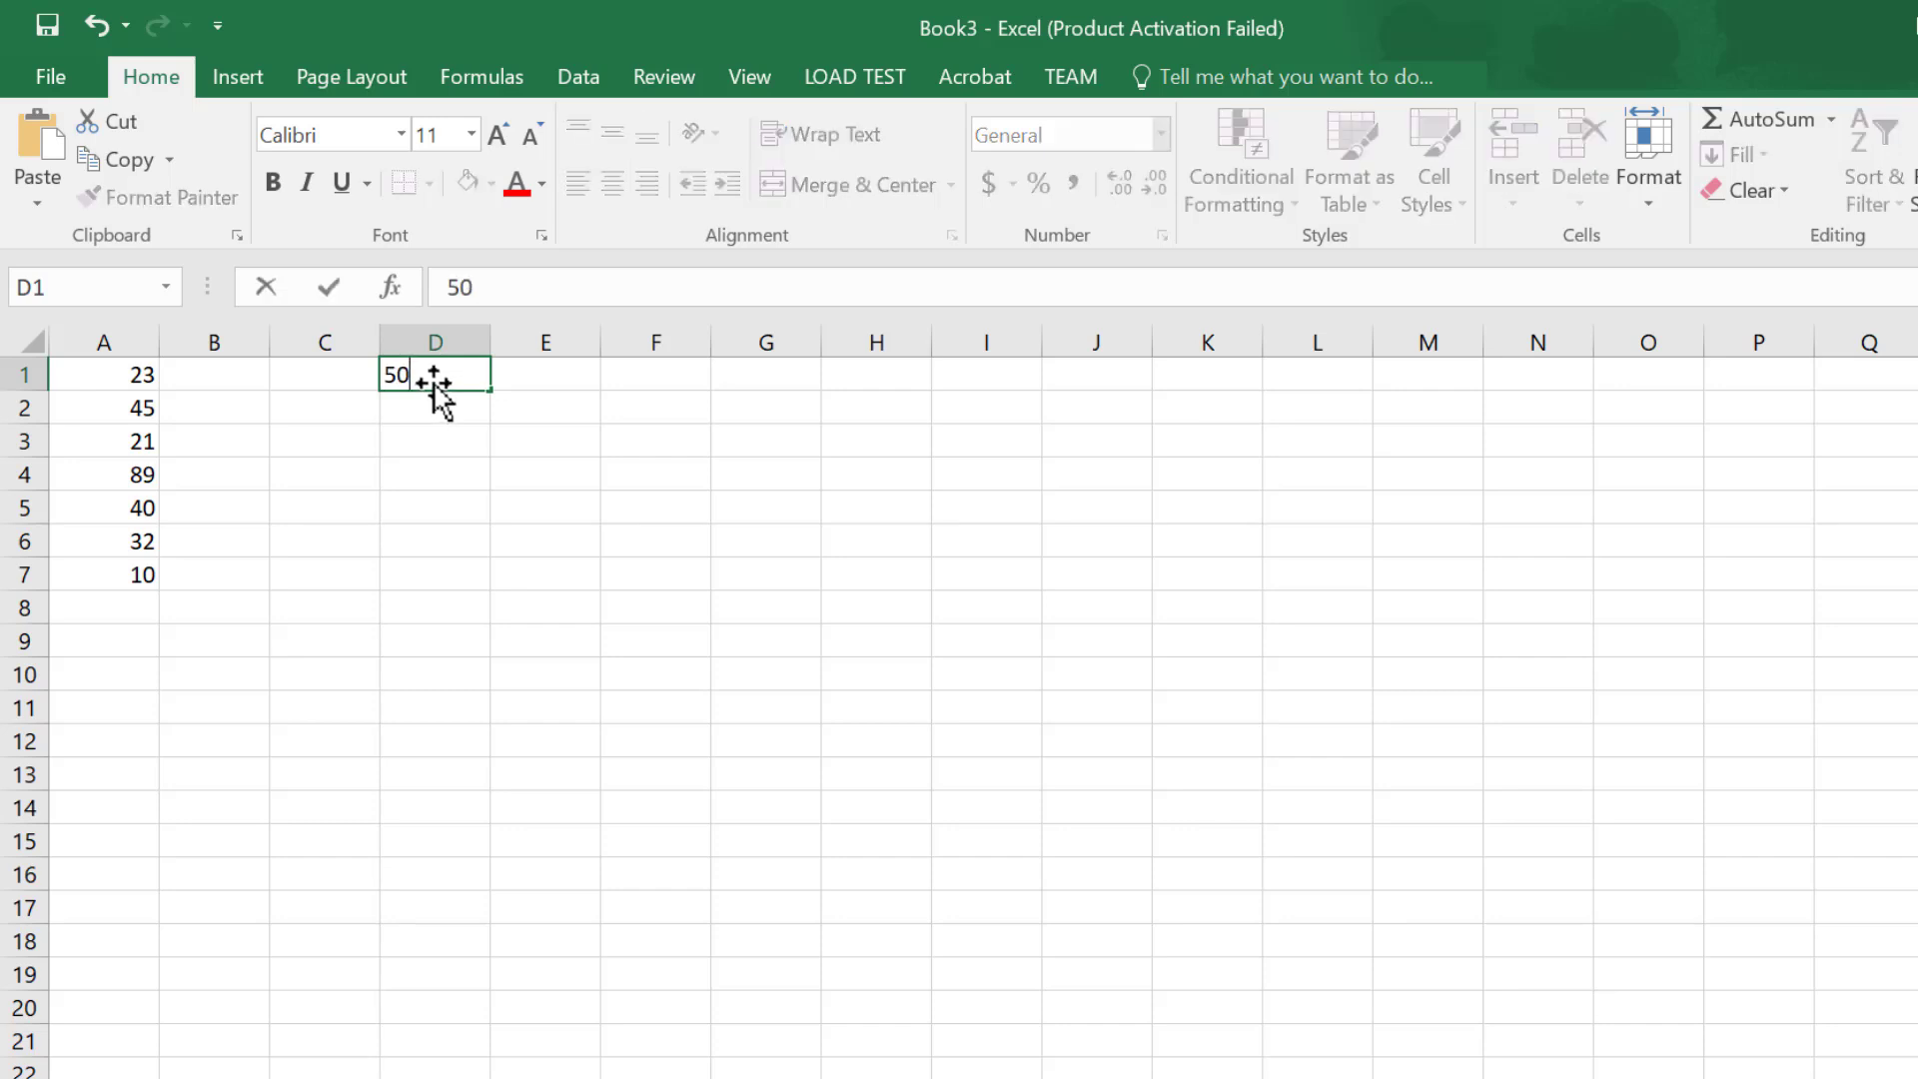
key(Return)
text(100)
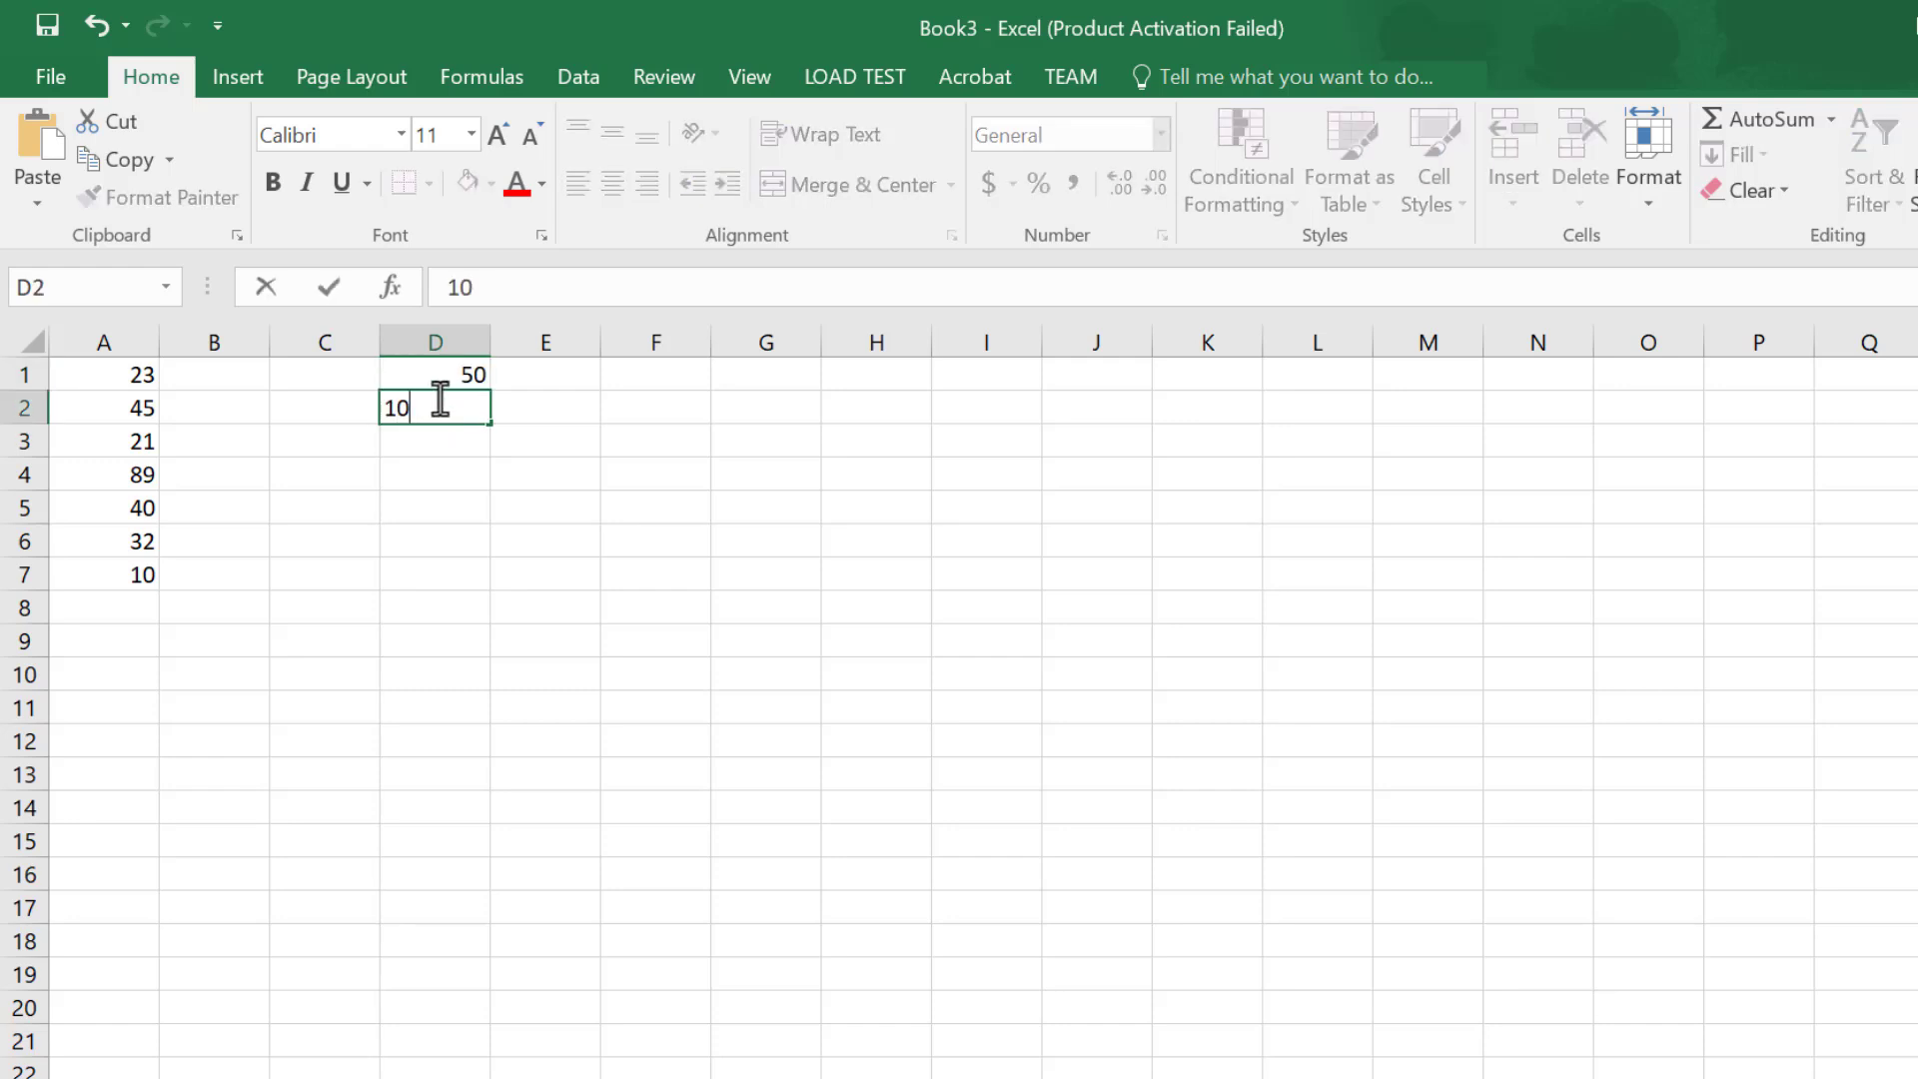
drag(440, 375, 440, 665)
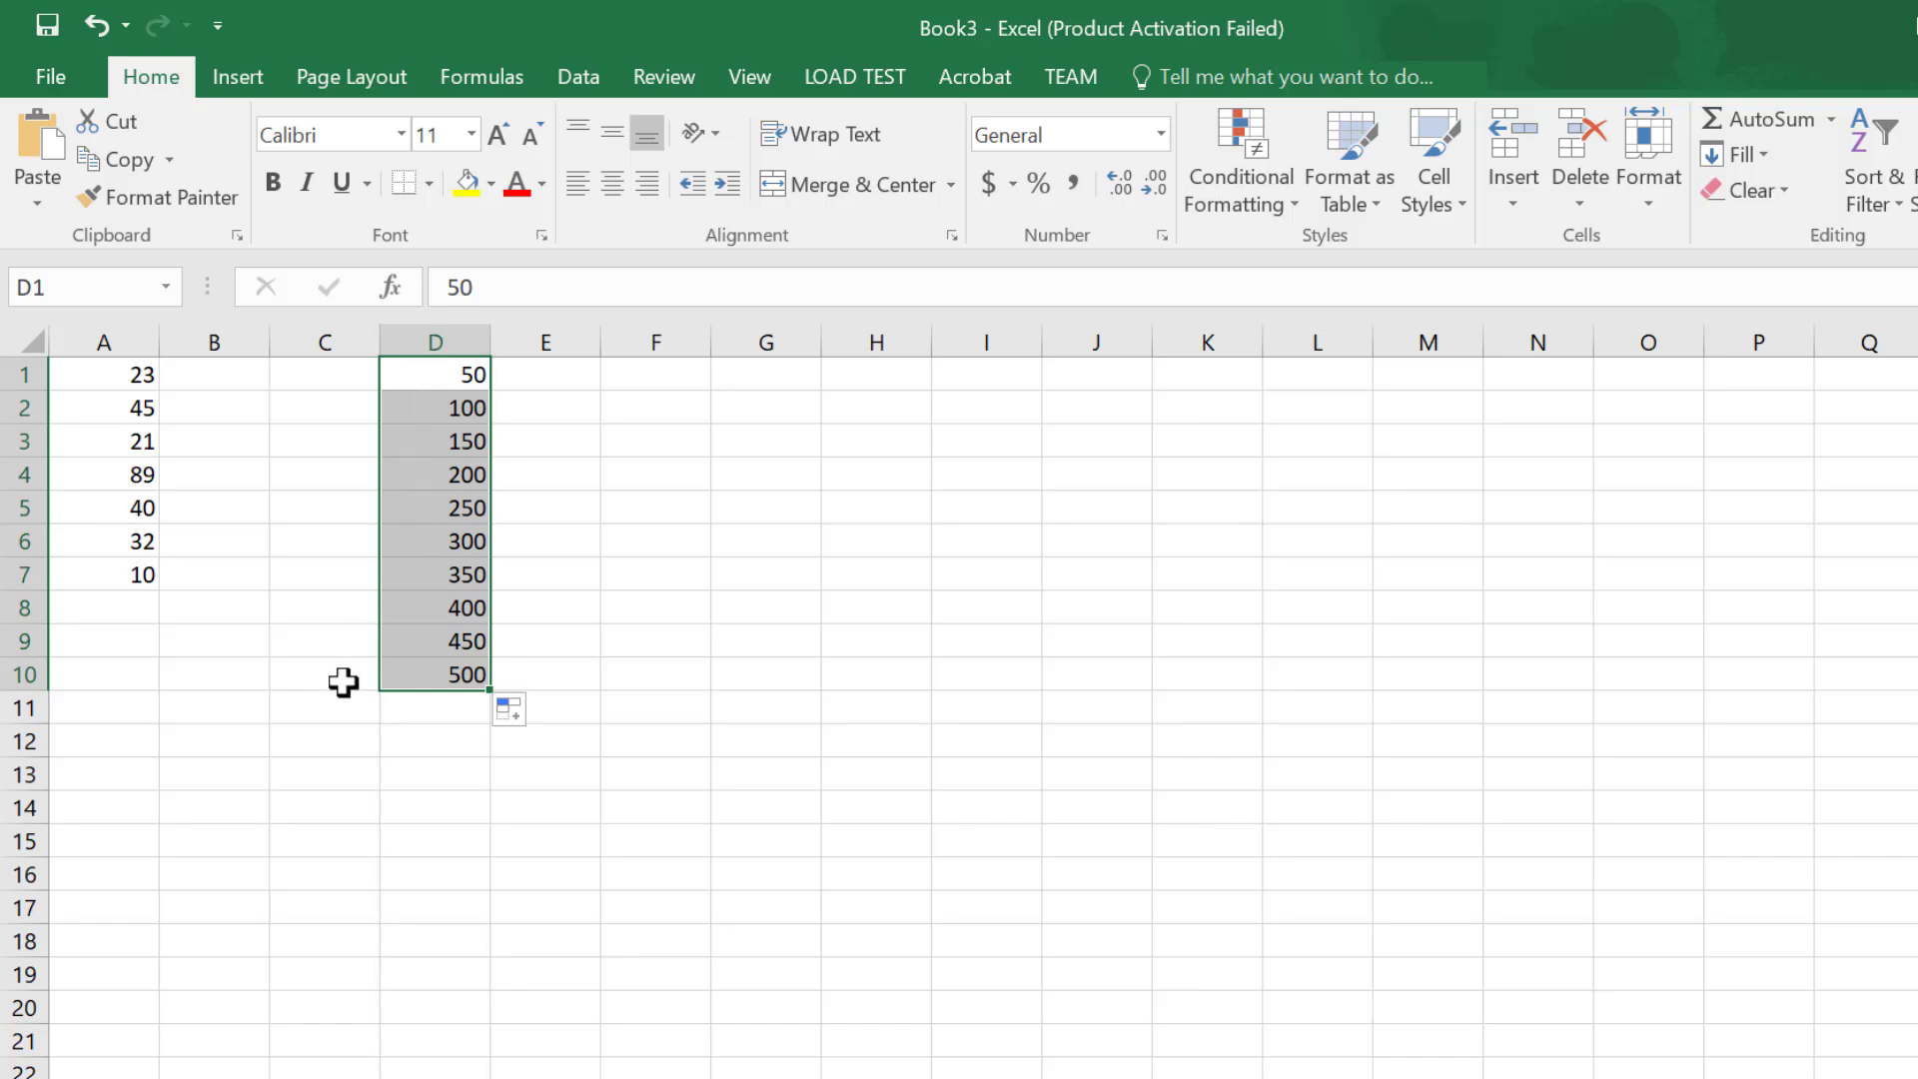
Step: Enter the label "SUME:" in C12
click(310, 708)
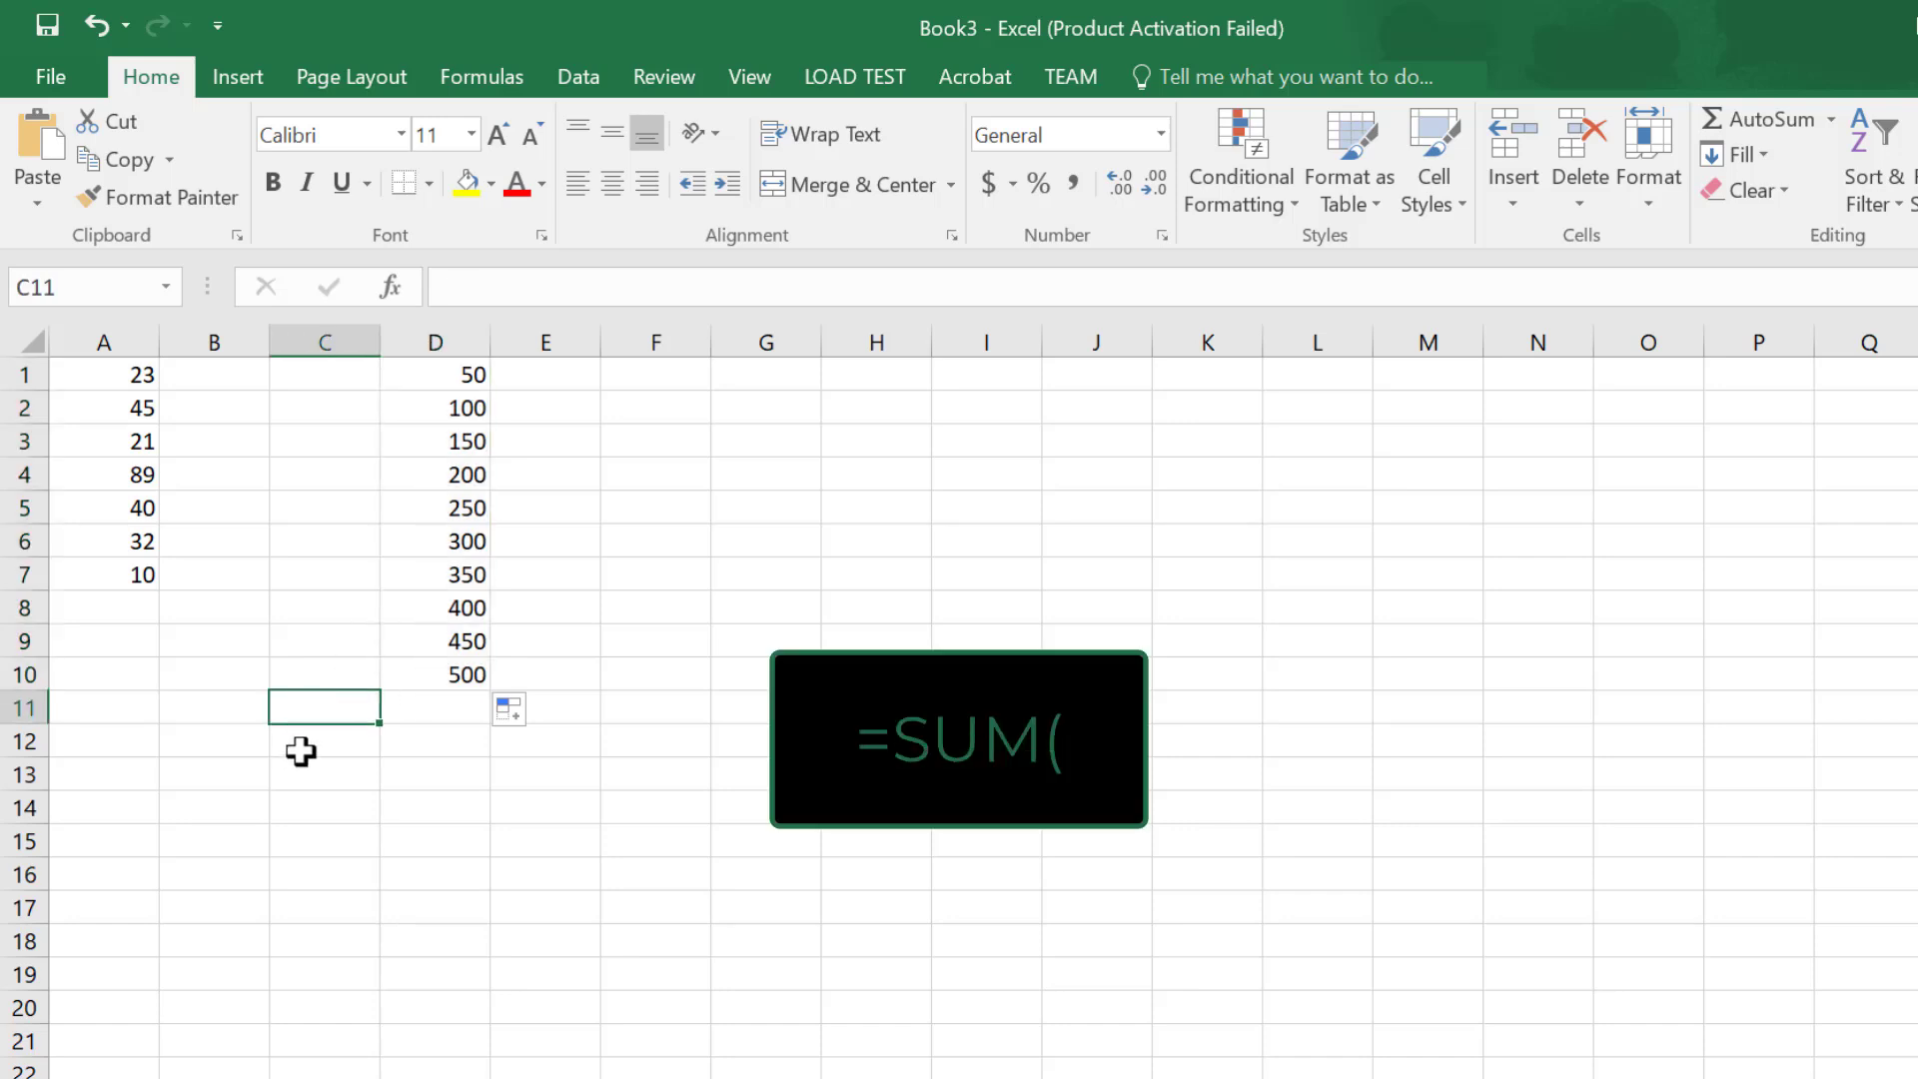
click(301, 749)
text(SUME:)
Step: Use AutoSum's Sum function in D12 to add up the range D1:D10
click(462, 747)
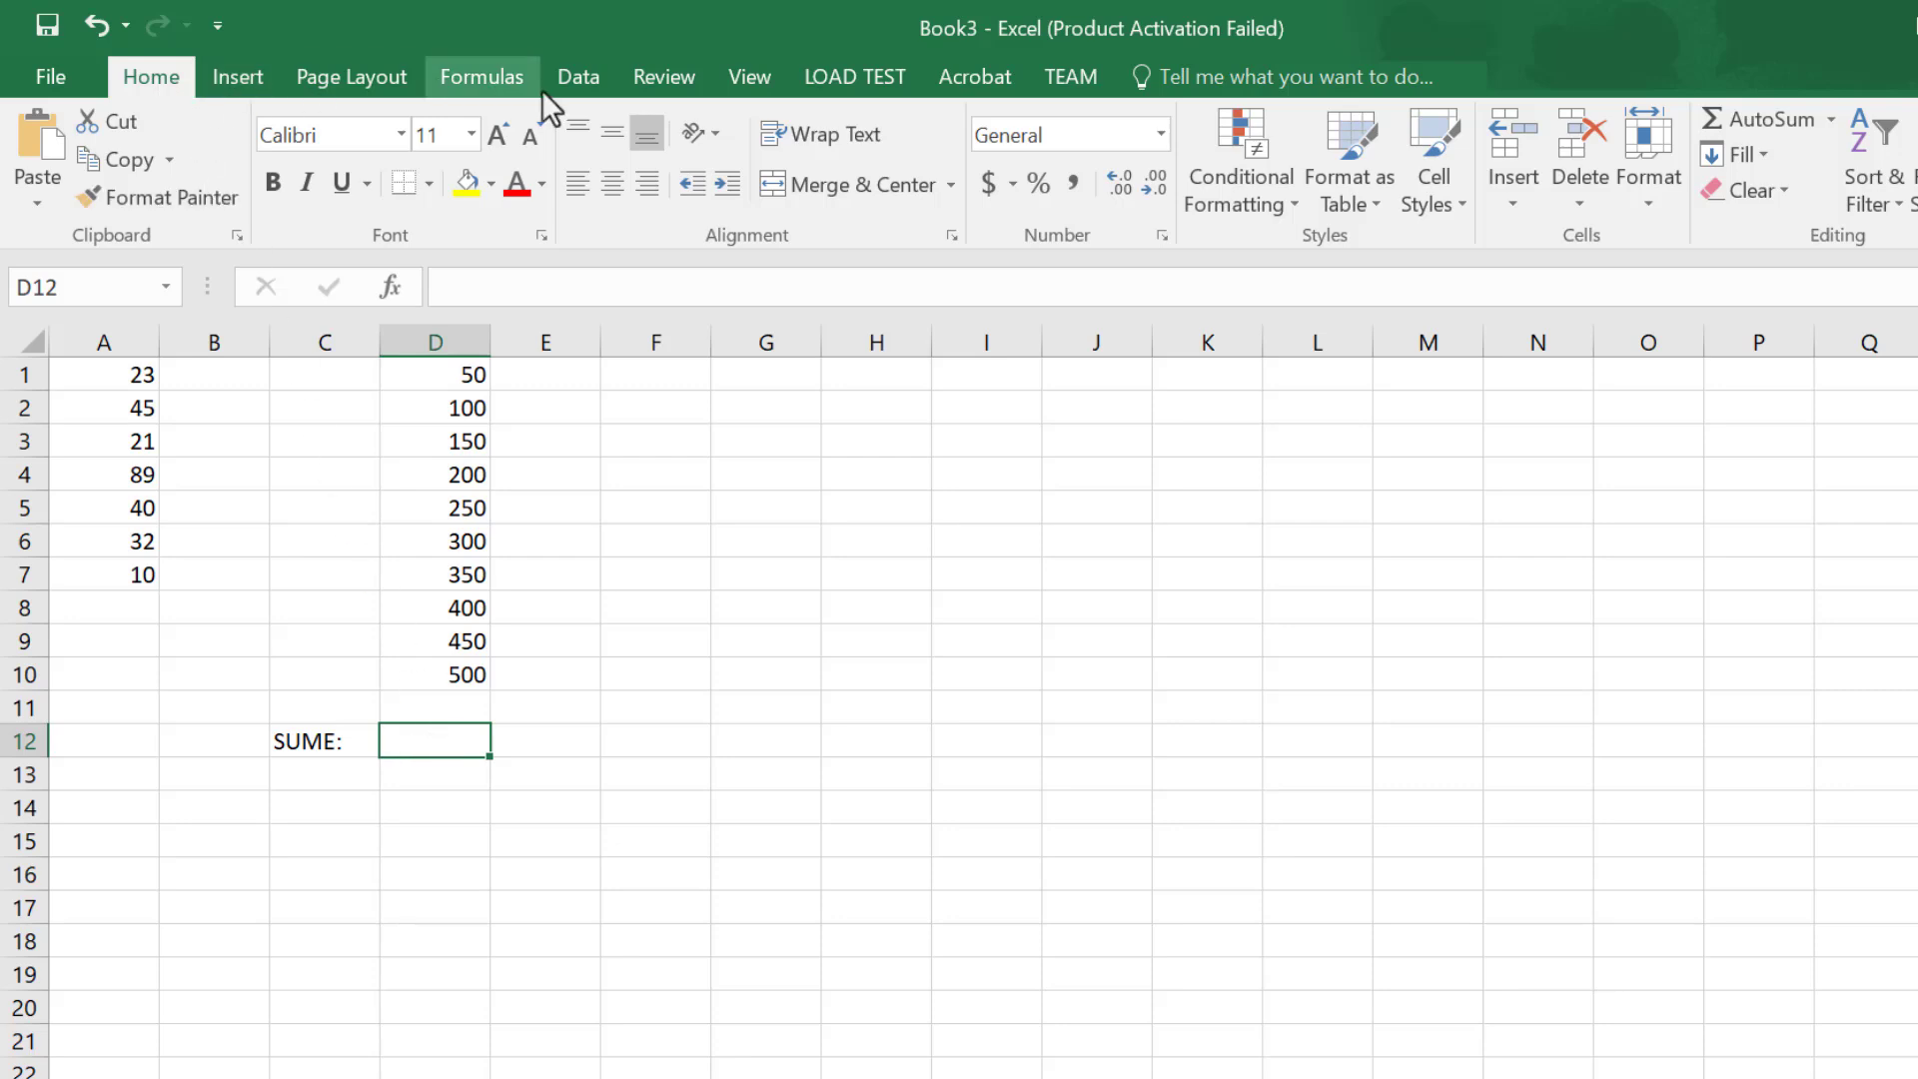
click(476, 80)
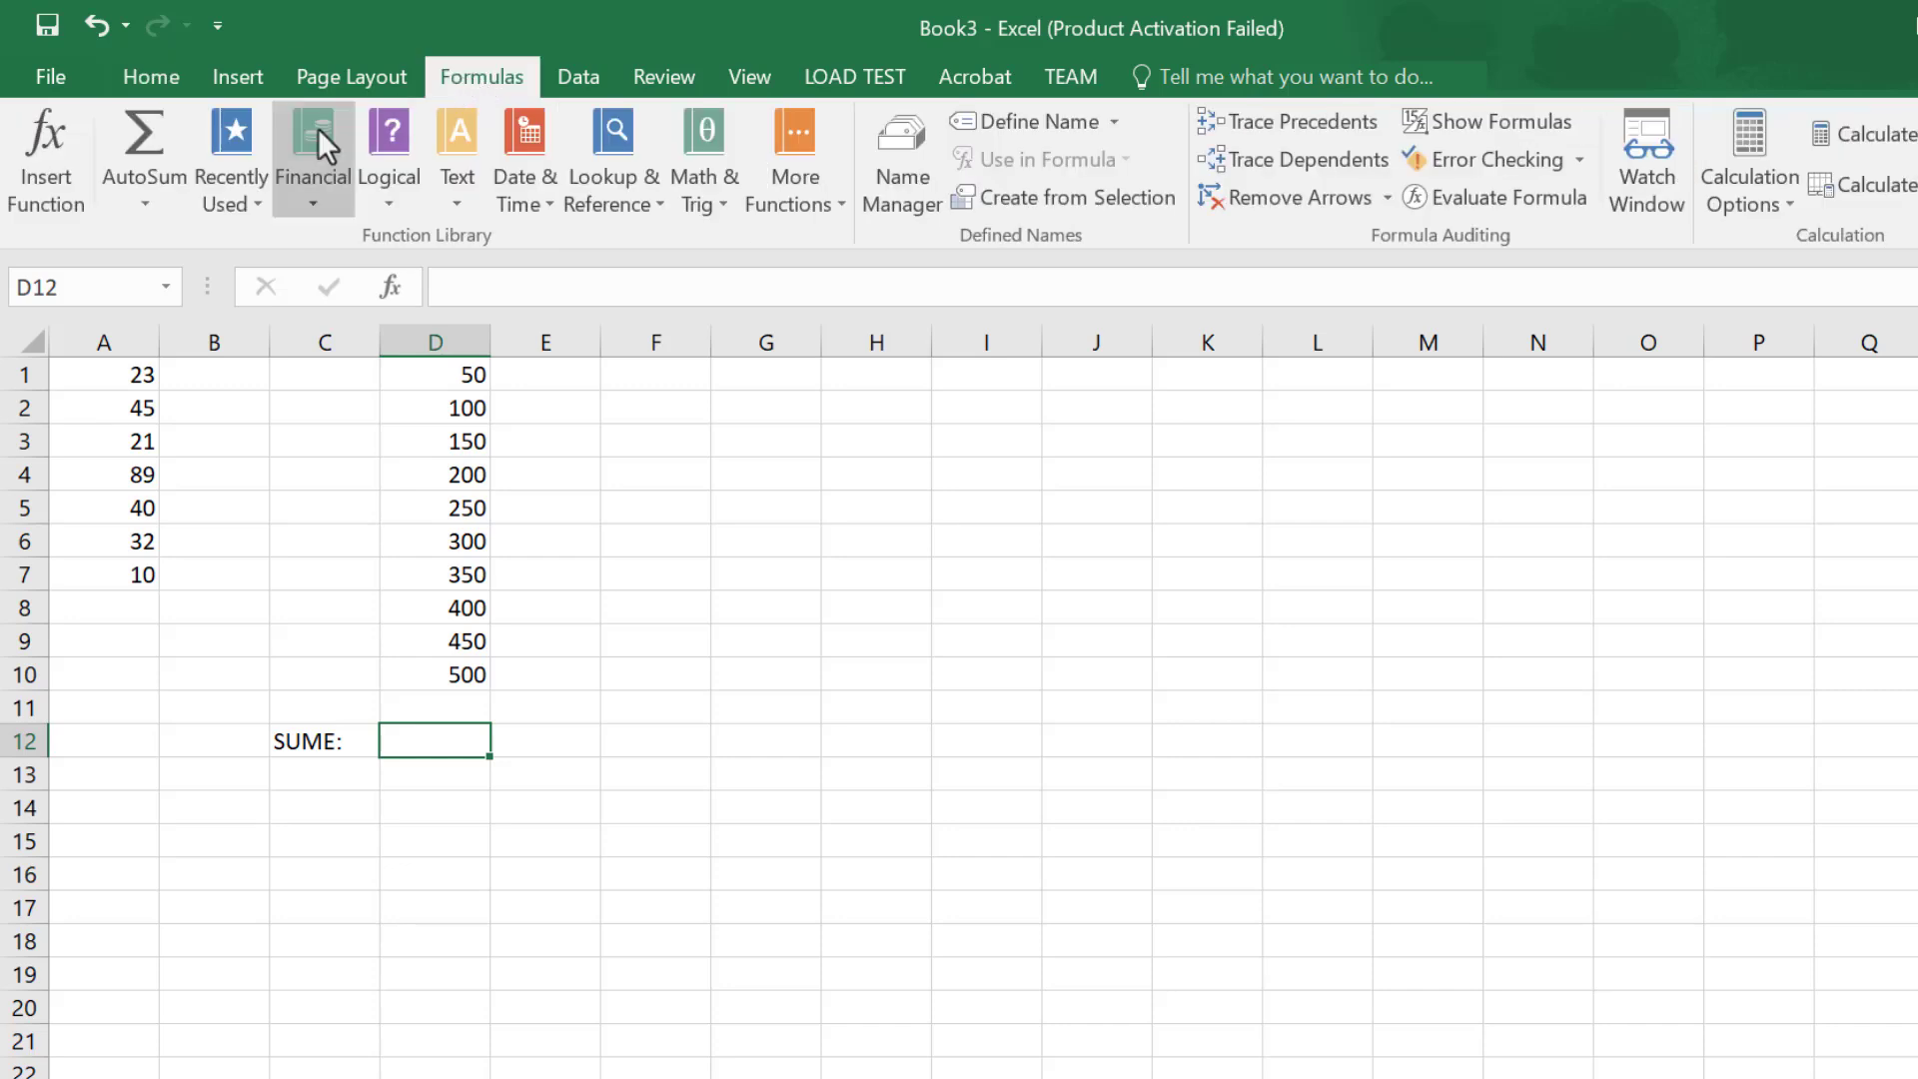
click(145, 204)
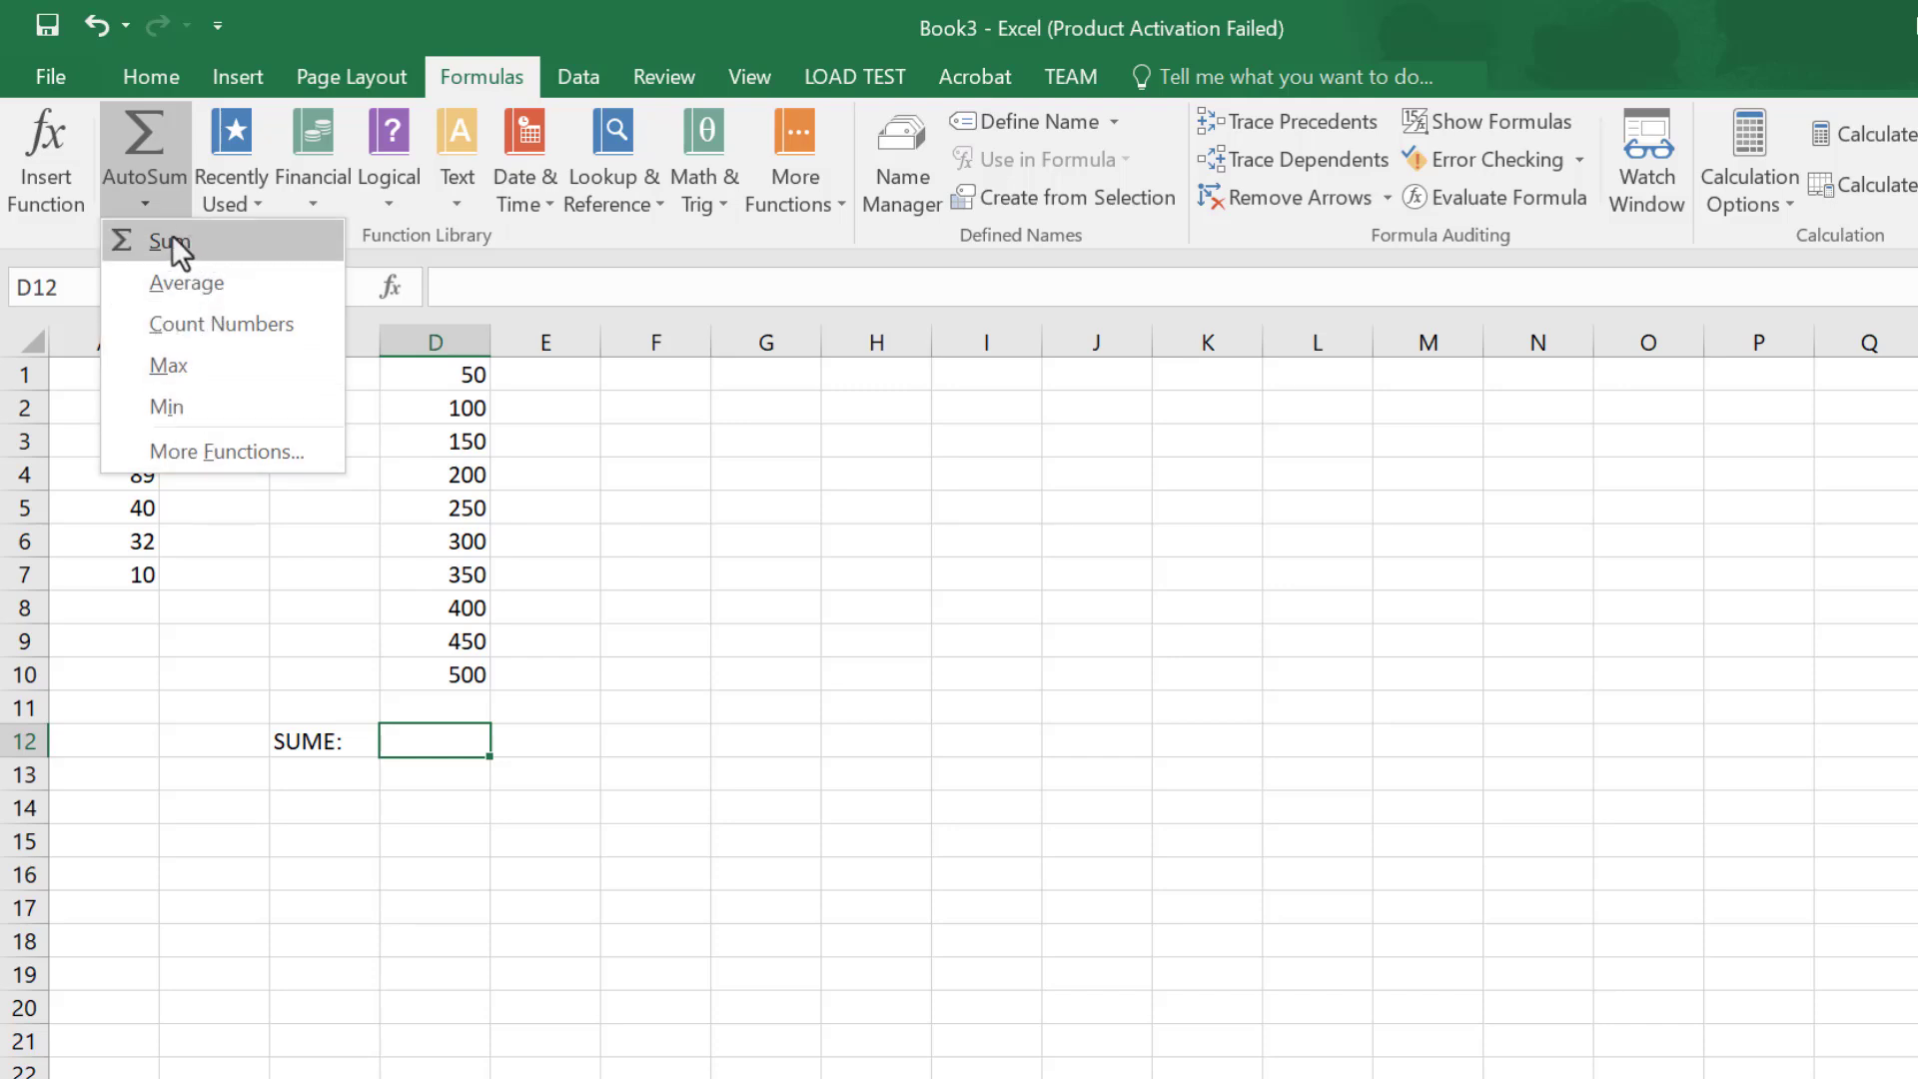
click(151, 74)
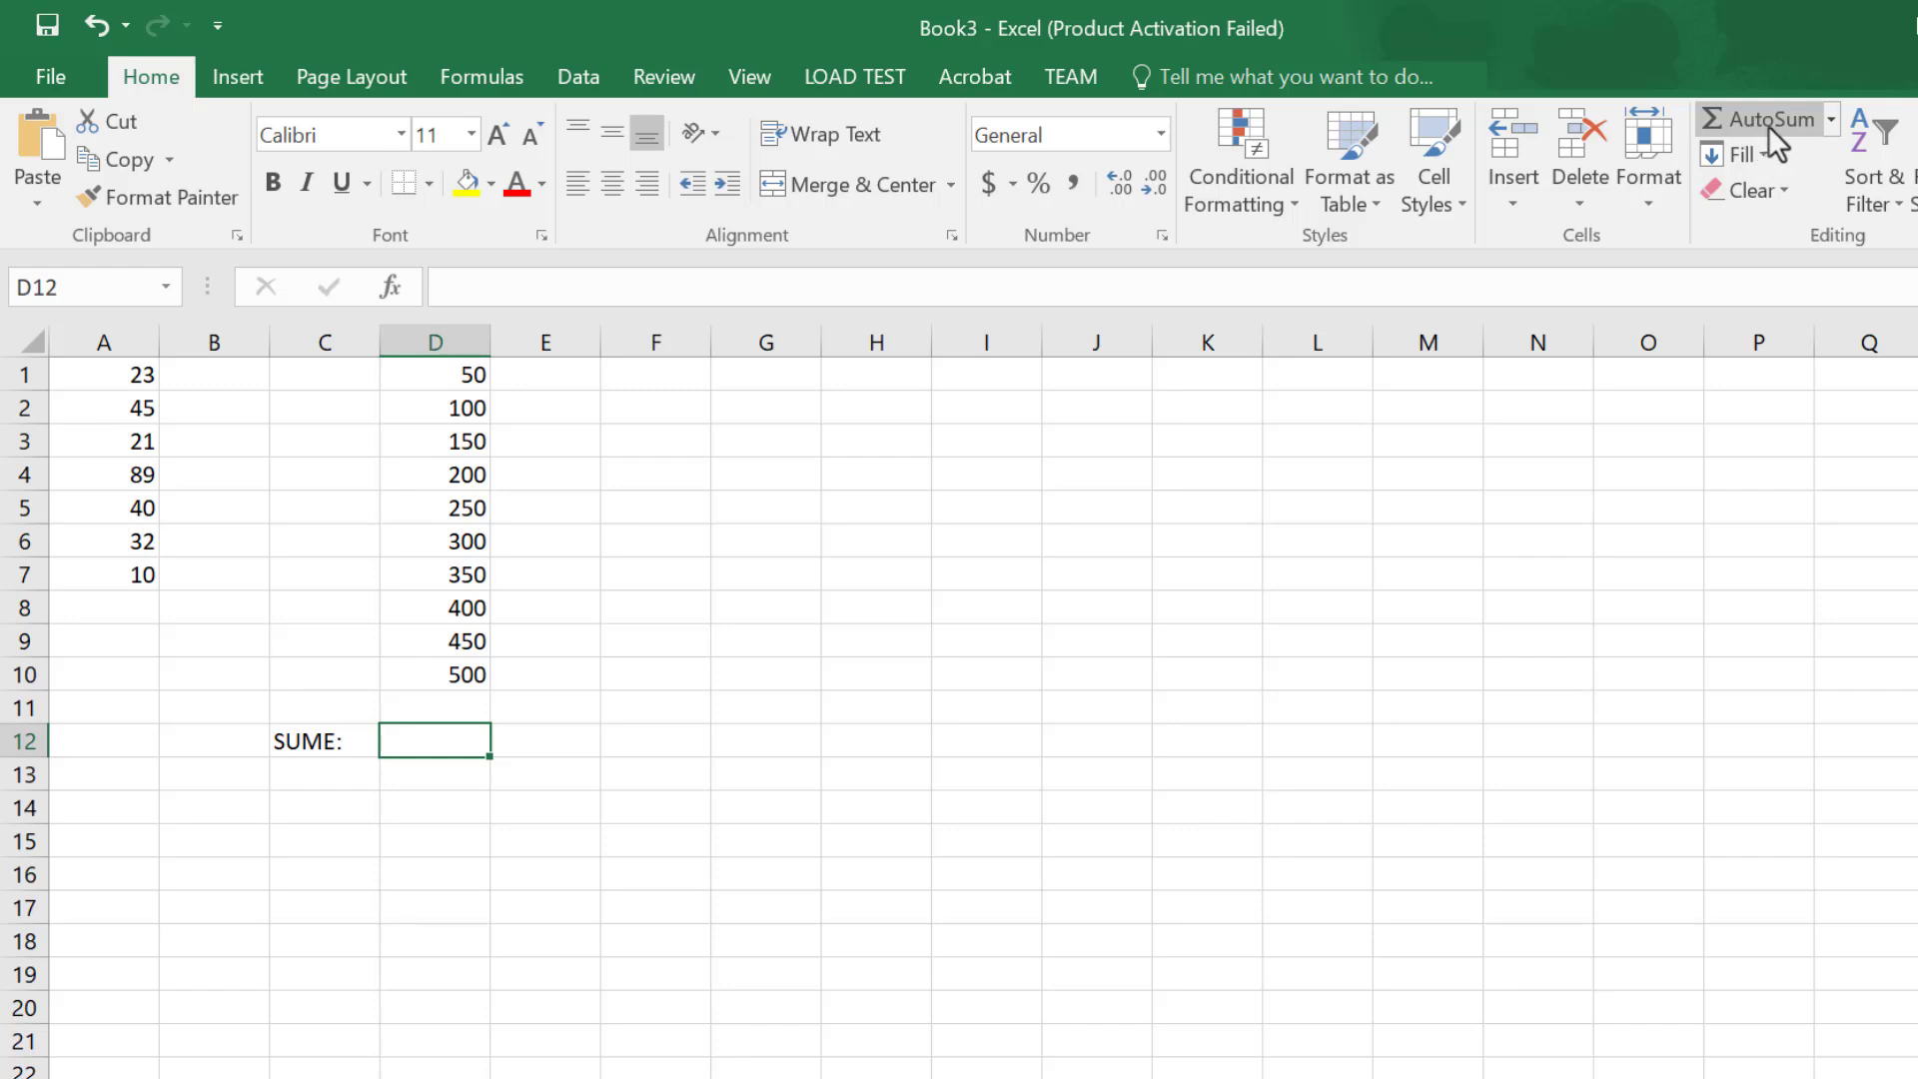
click(1829, 118)
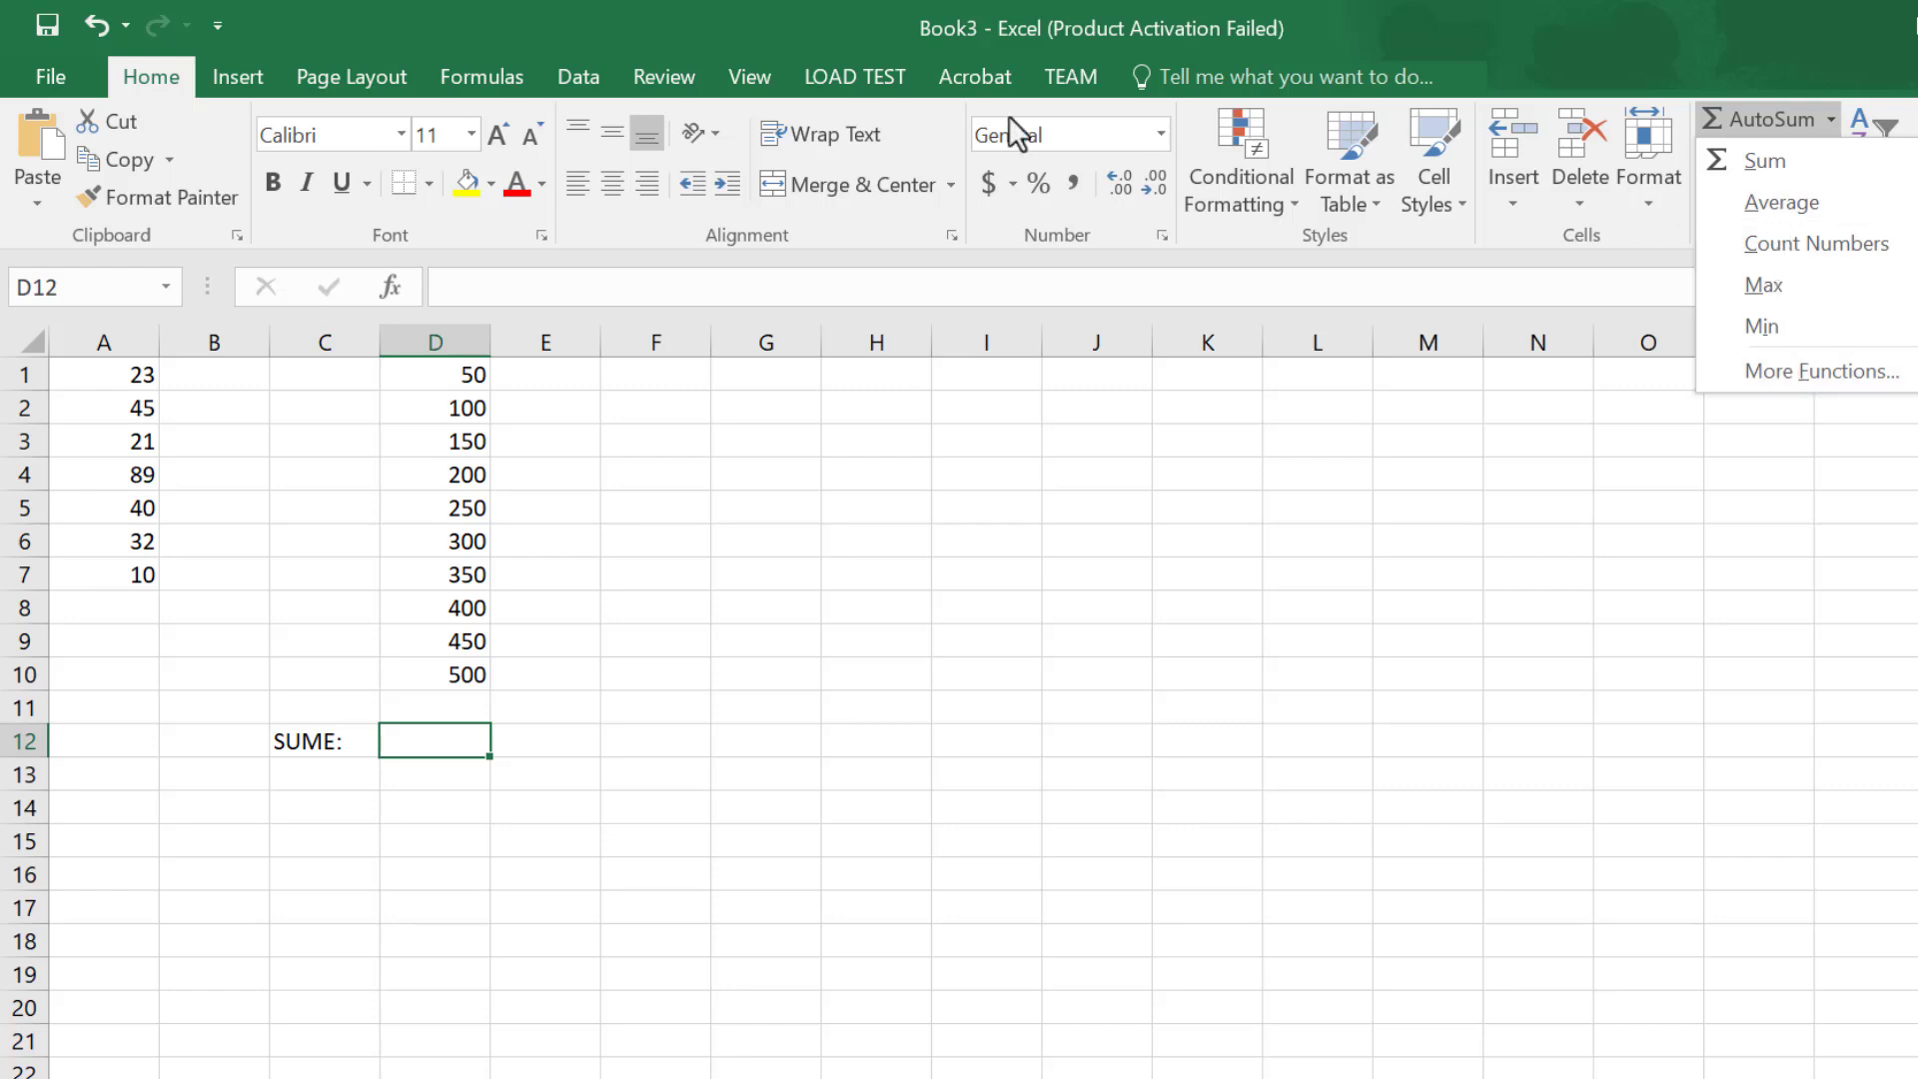
click(1734, 166)
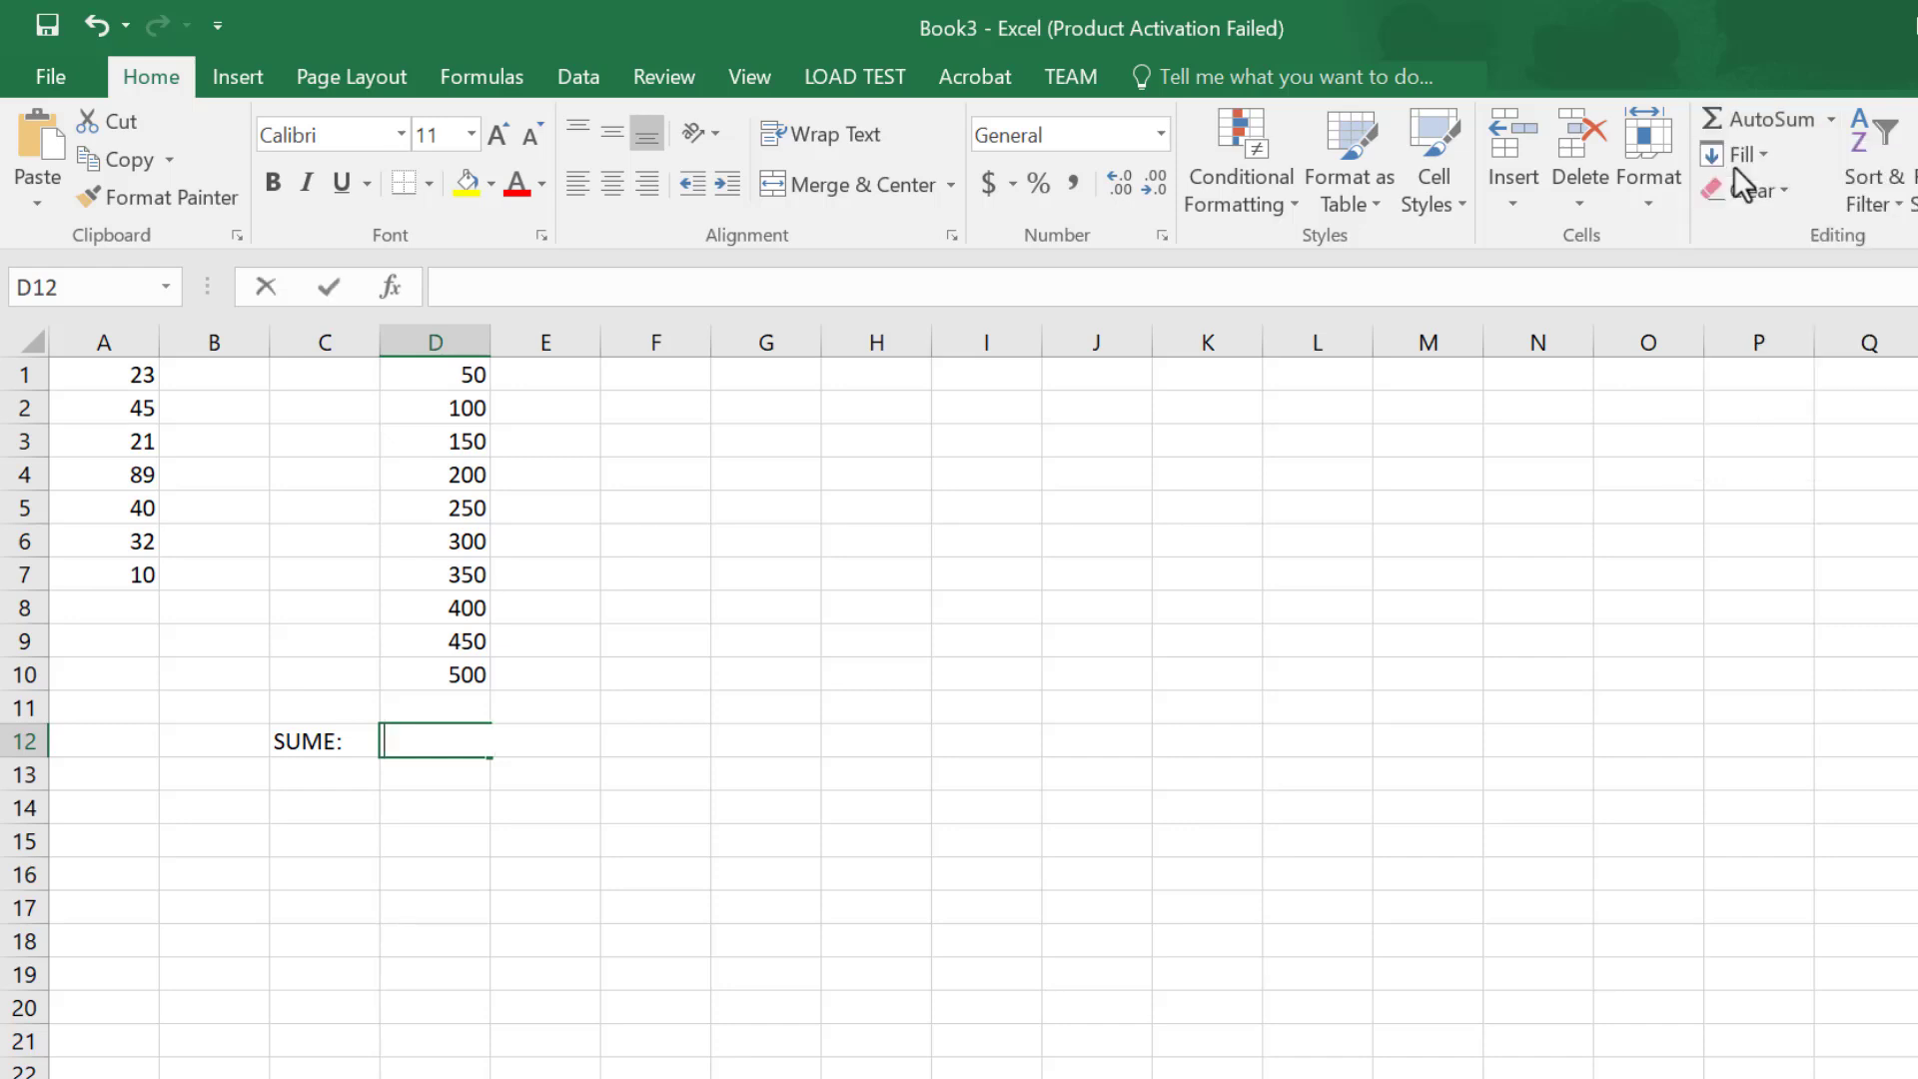
drag(440, 374, 450, 667)
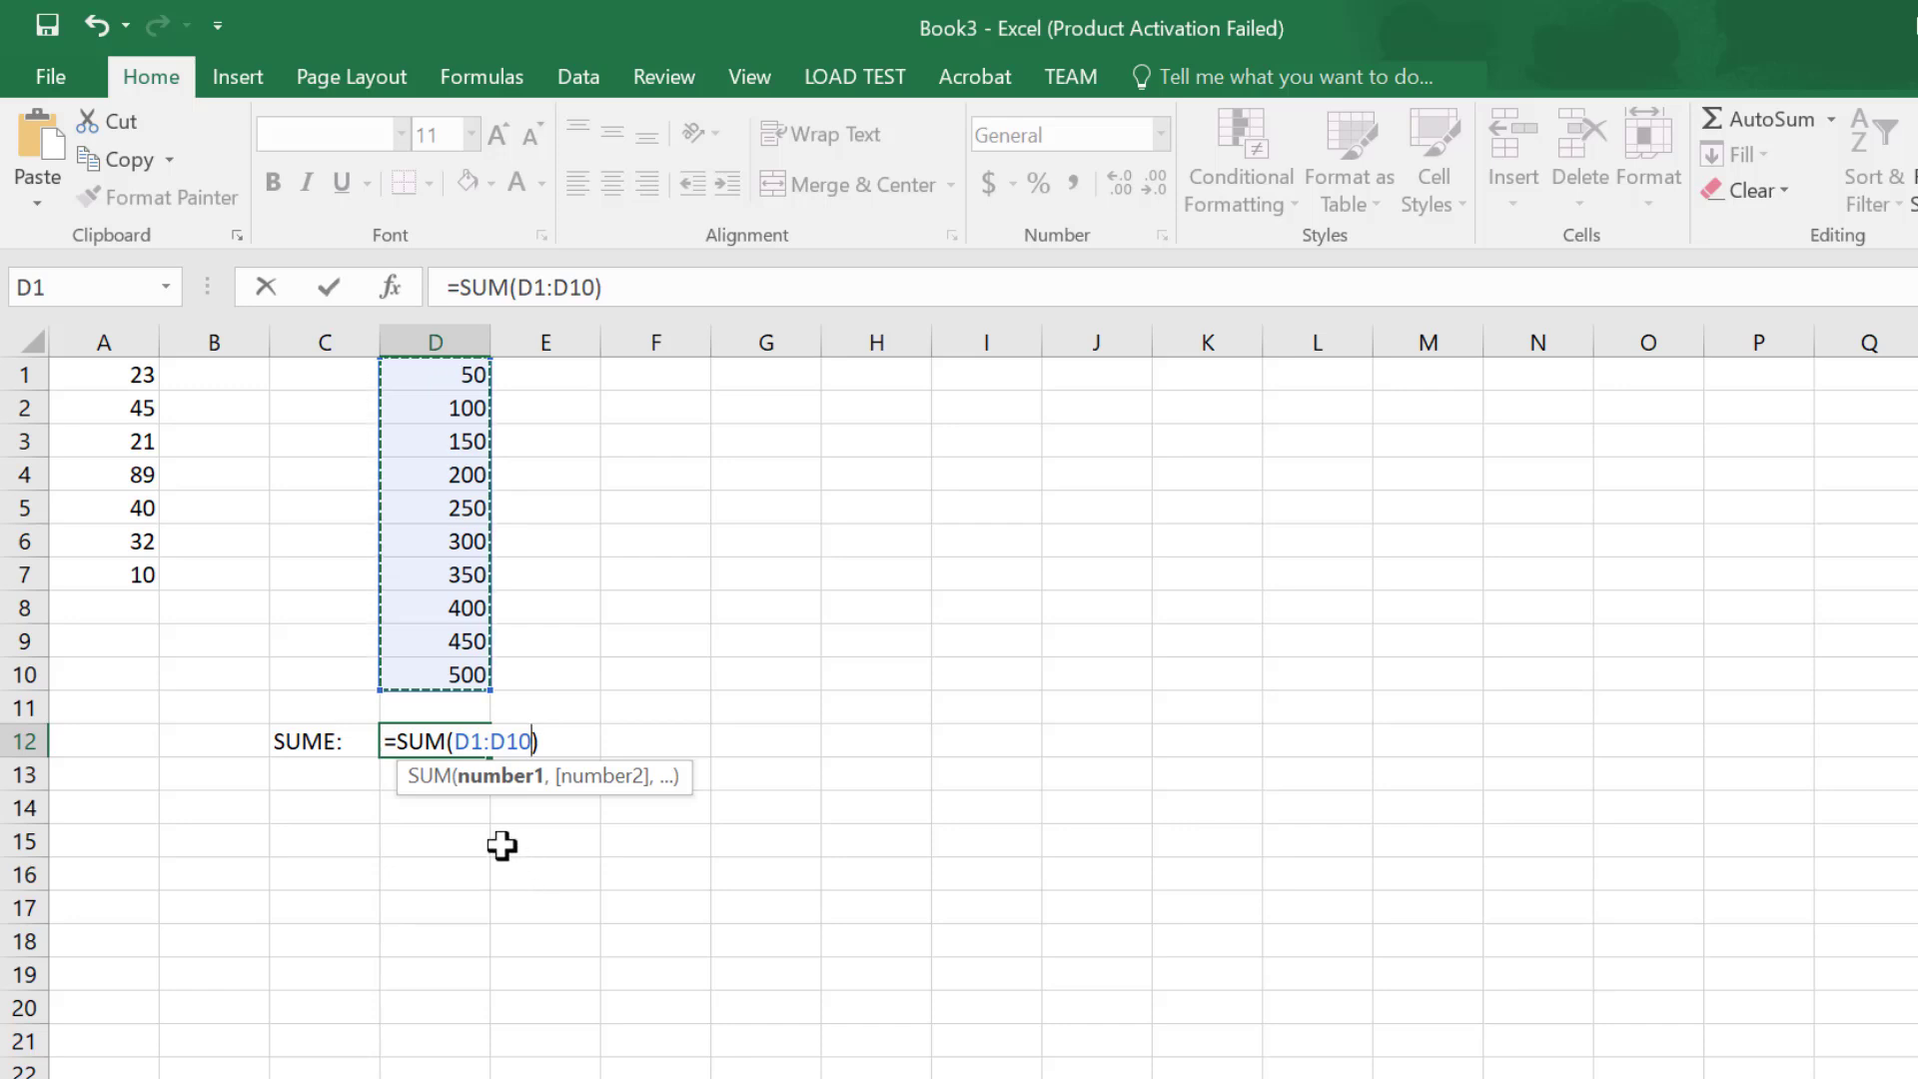
key(Return)
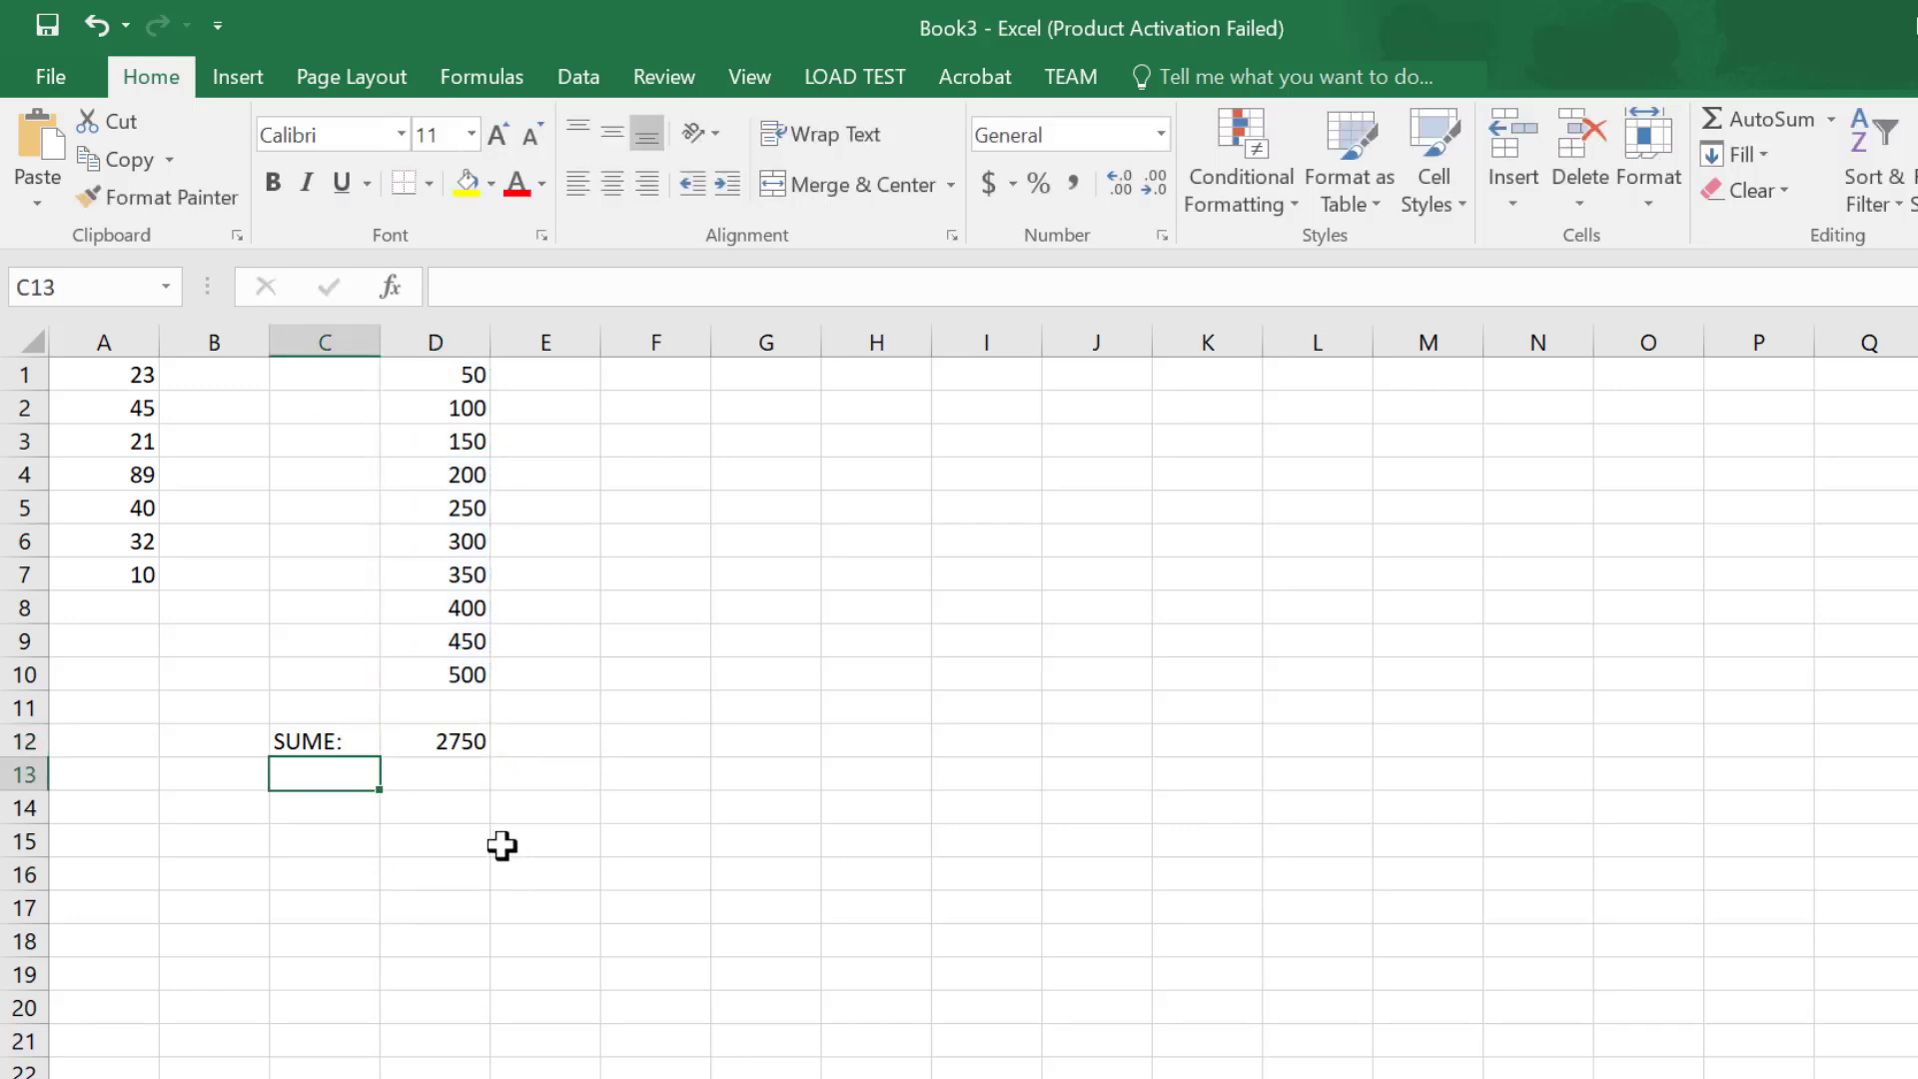
Step: Replace the formula in D12 with a manually written SUM formula over the range D1:D10
click(455, 740)
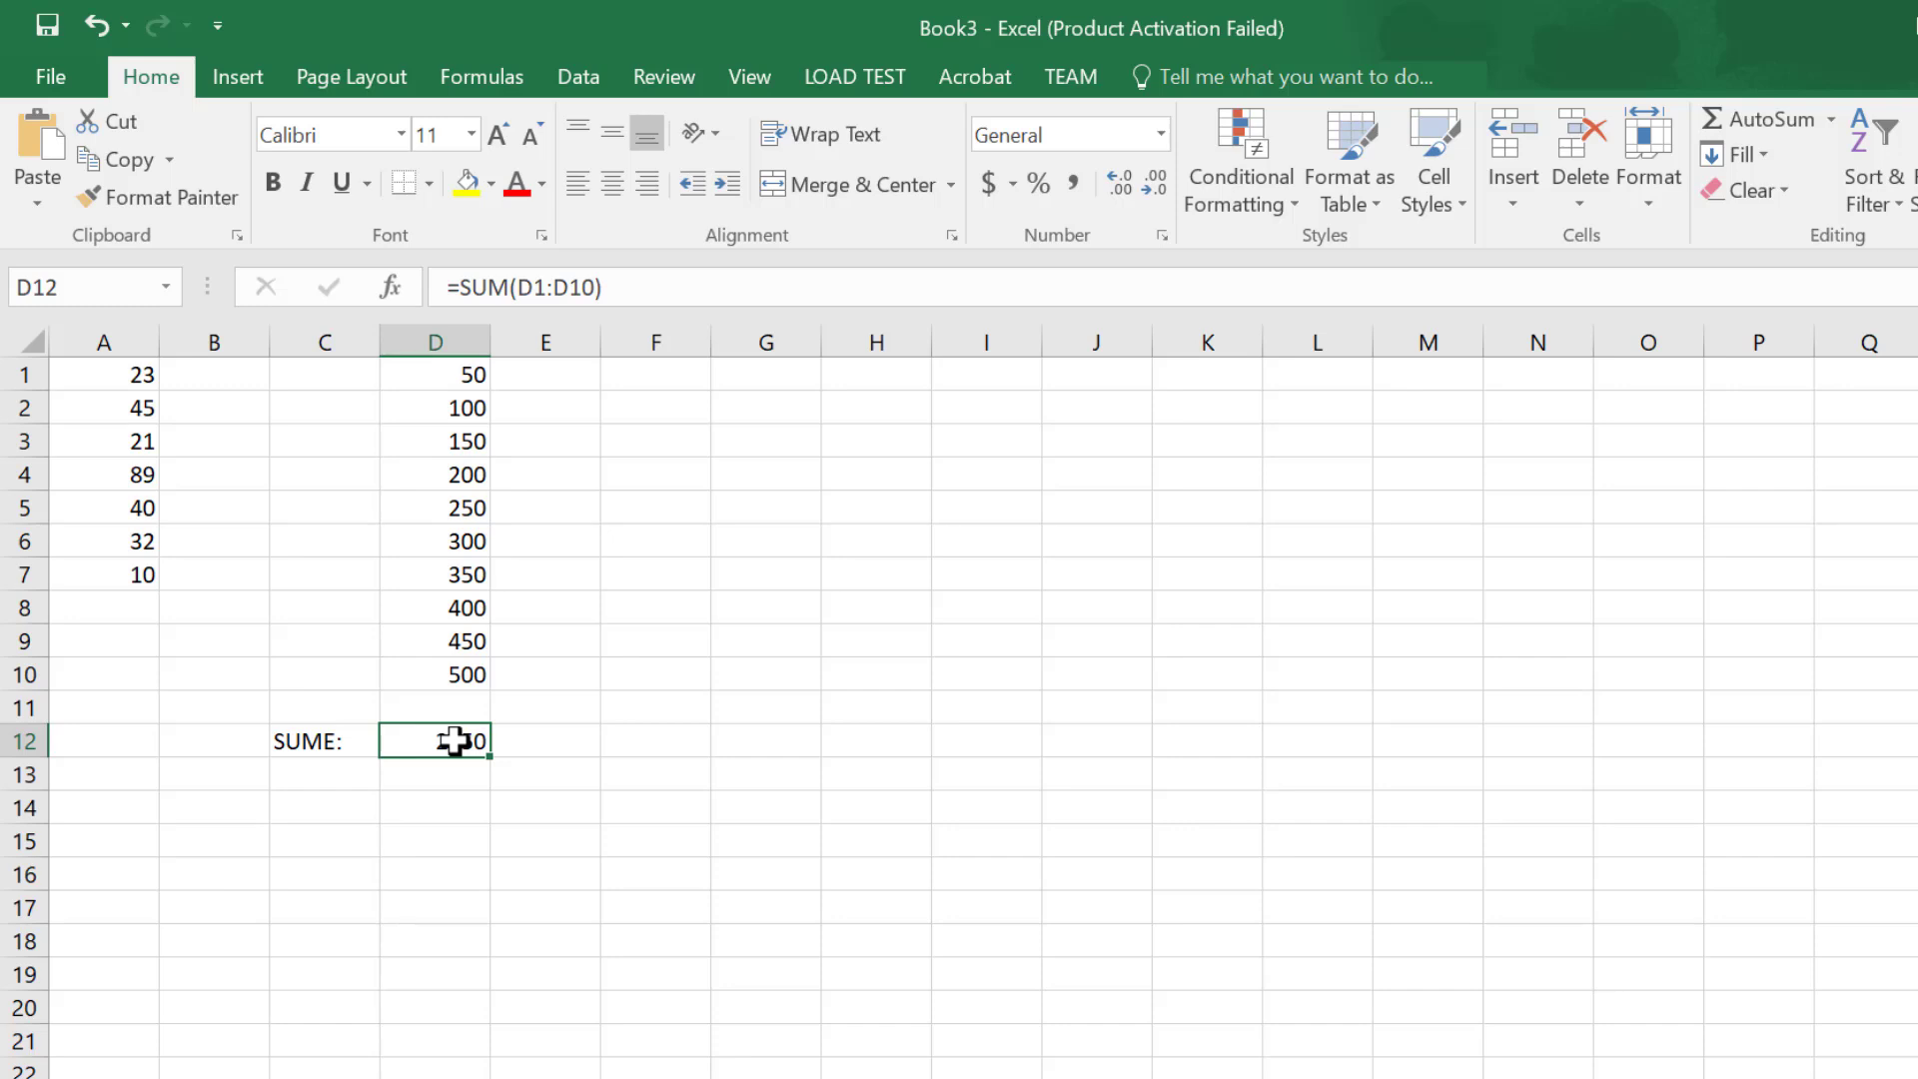
double_click(455, 740)
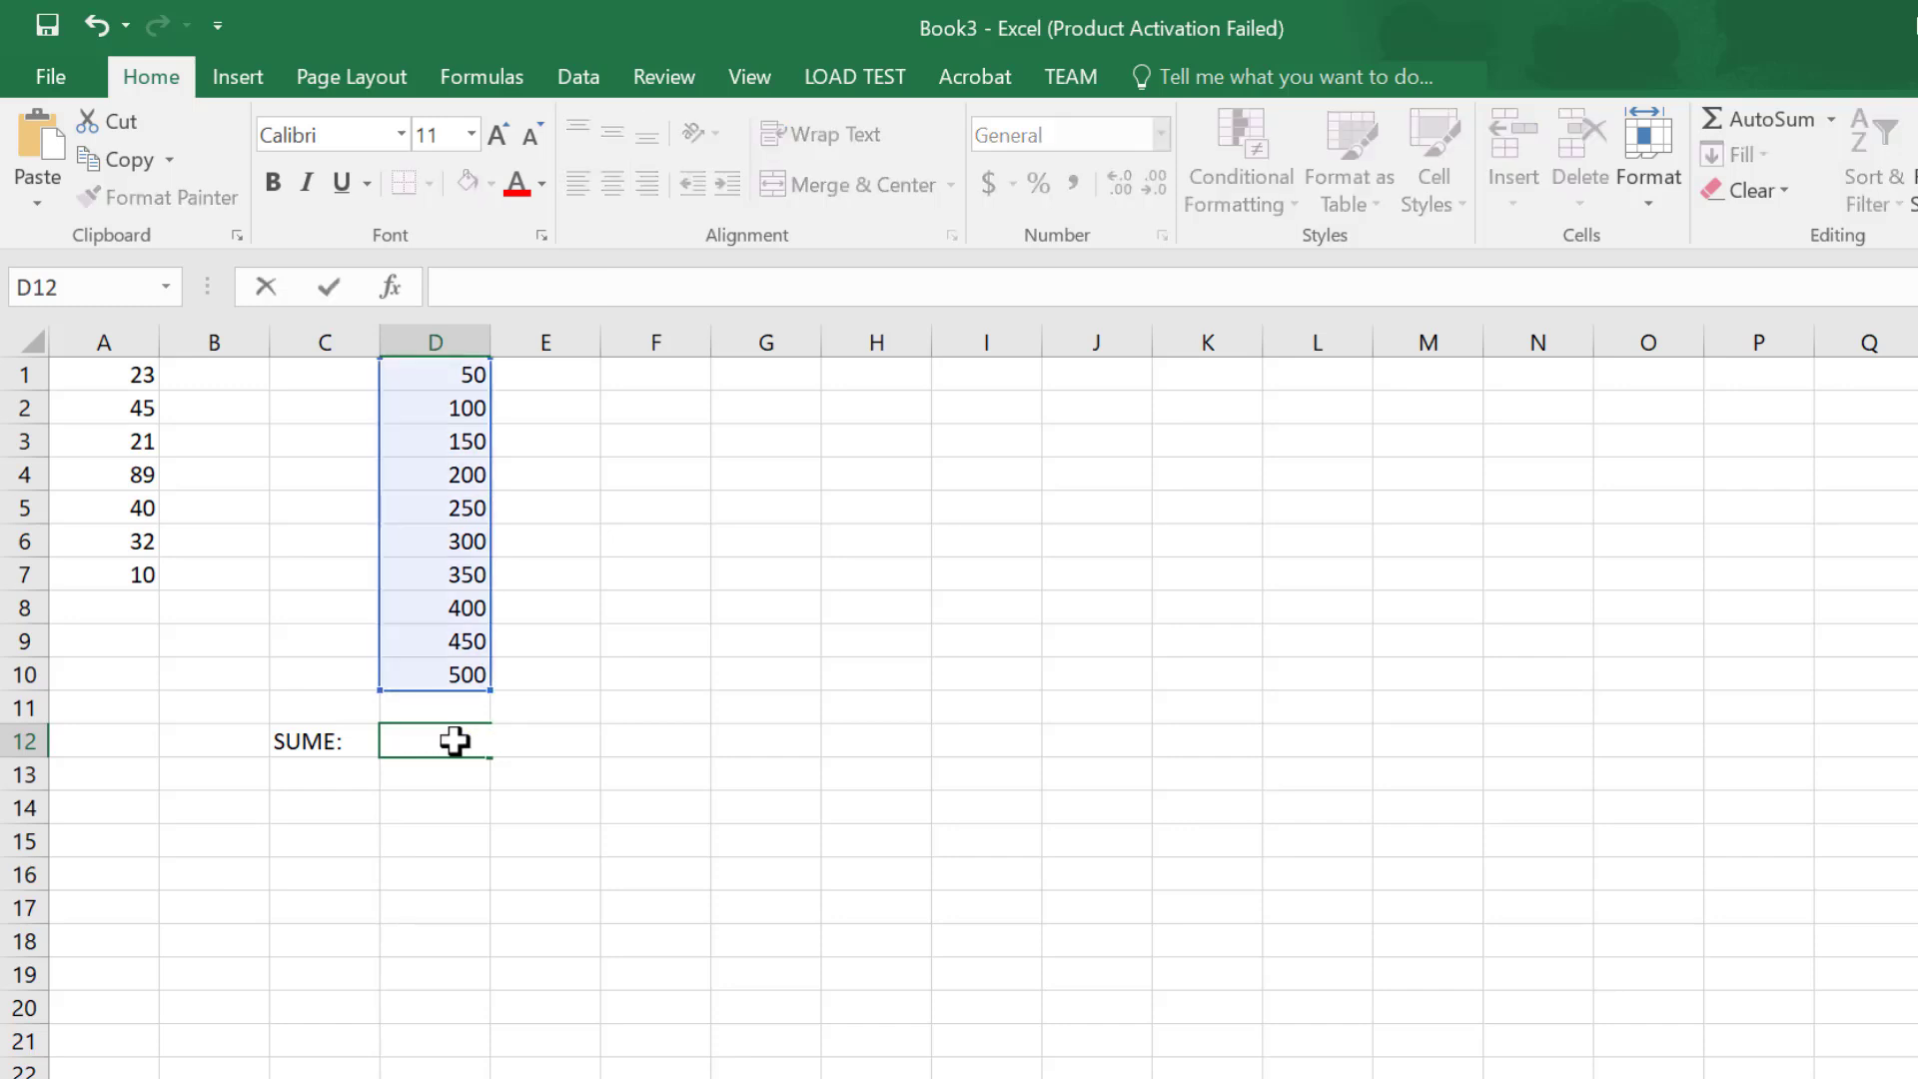
text(=SUM()
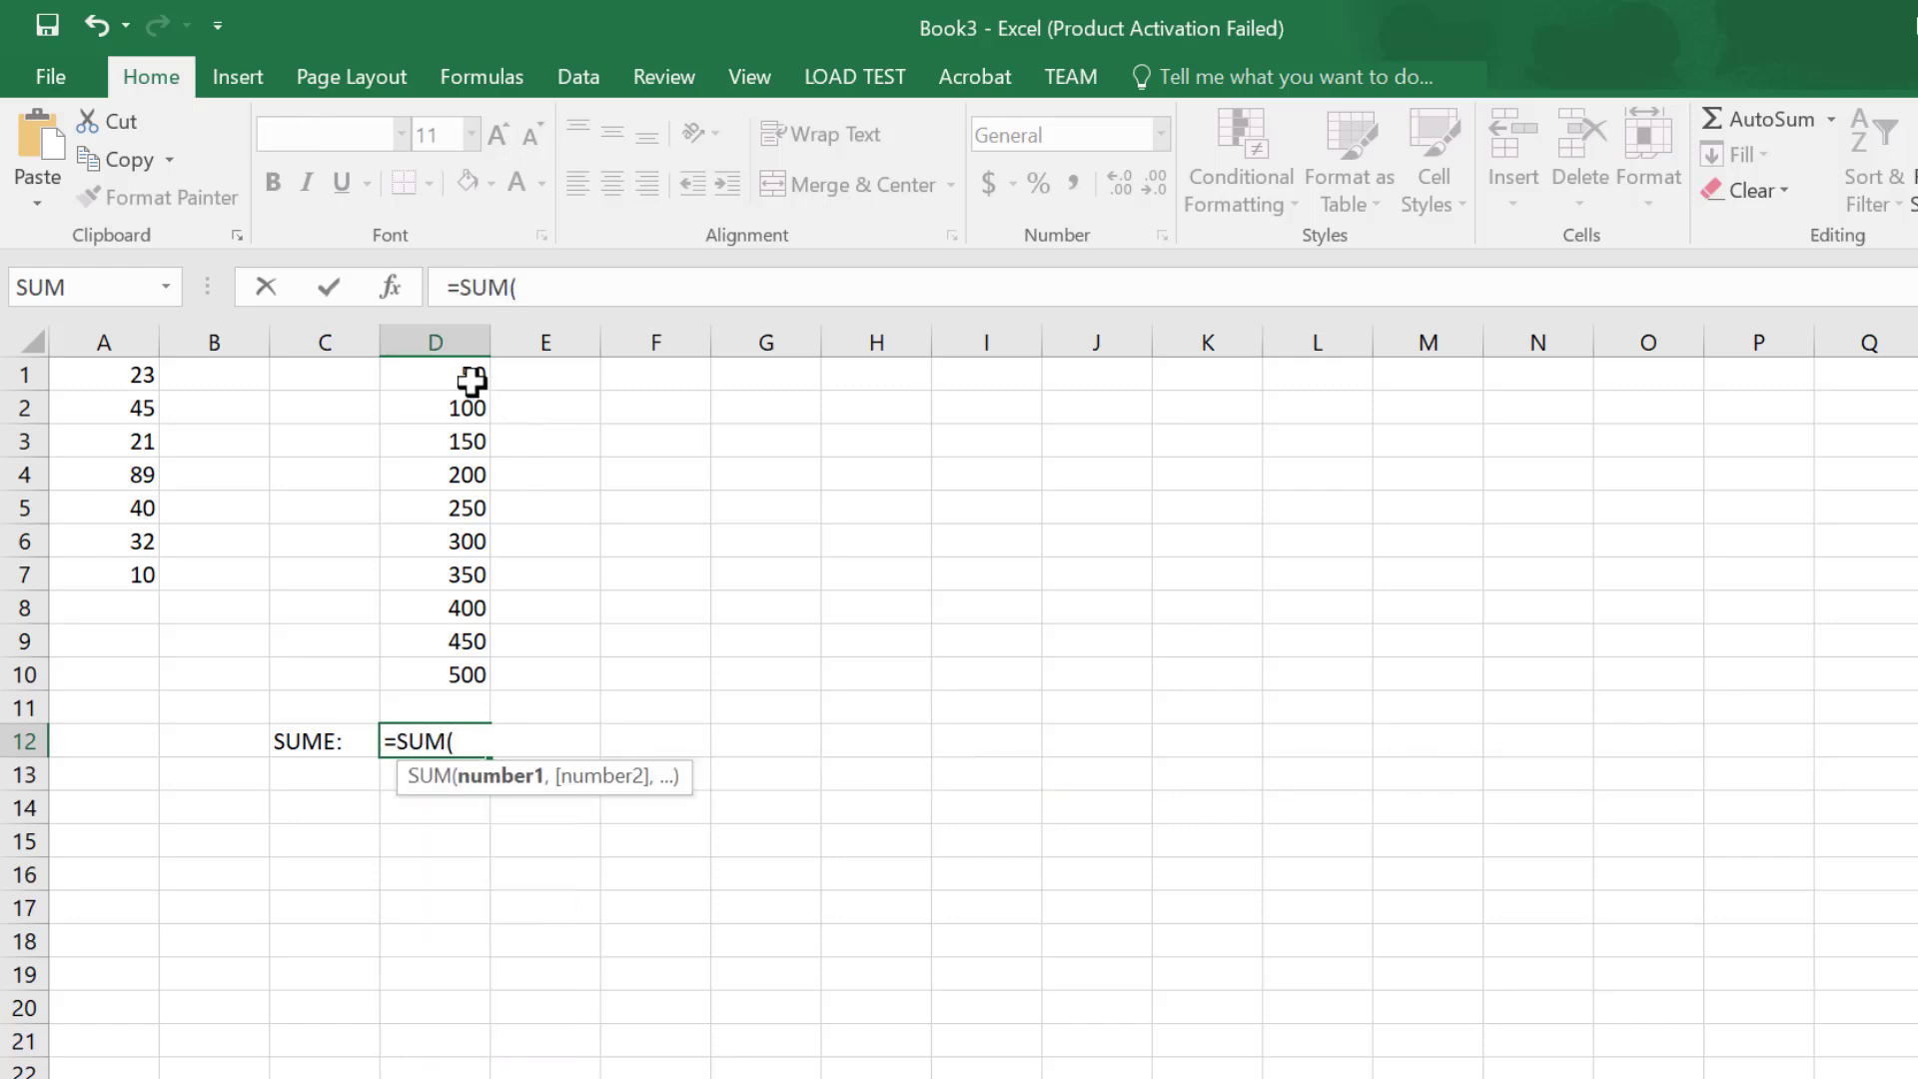
drag(452, 375, 410, 670)
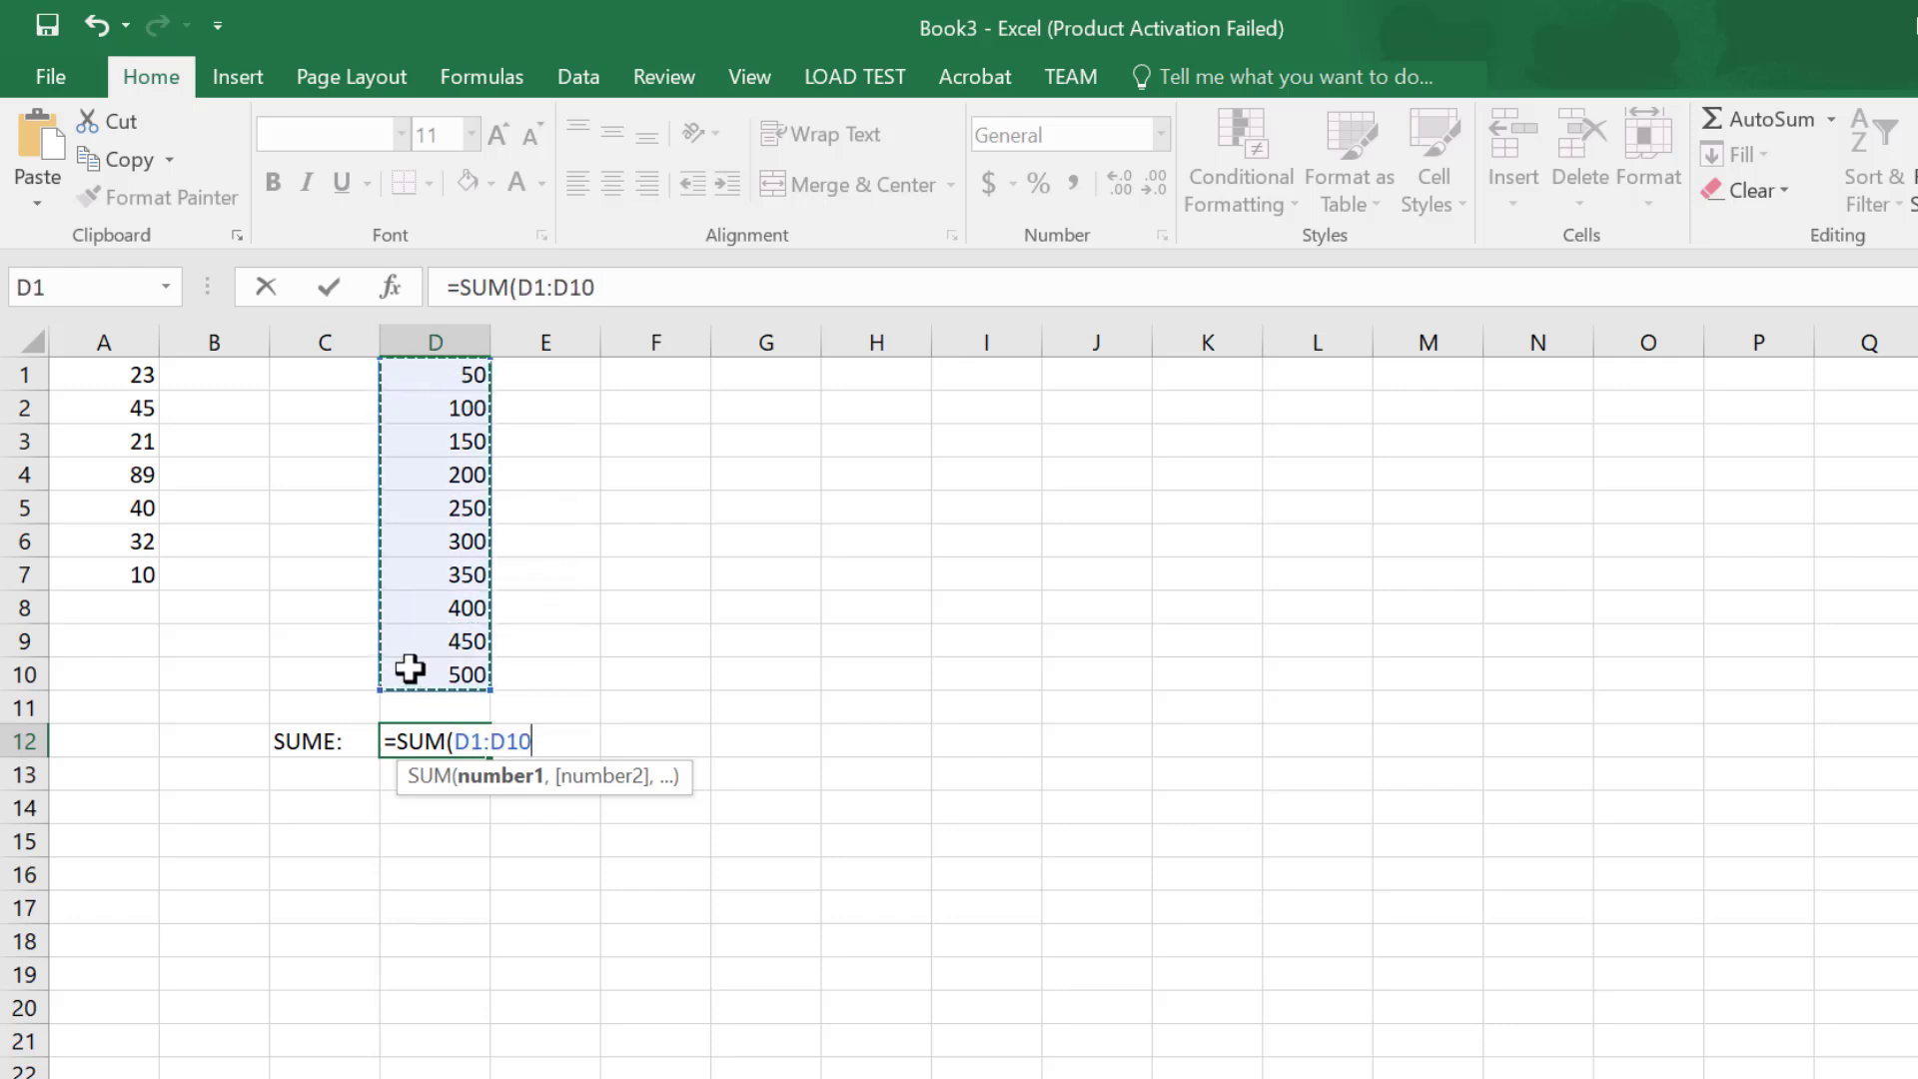
key(Return)
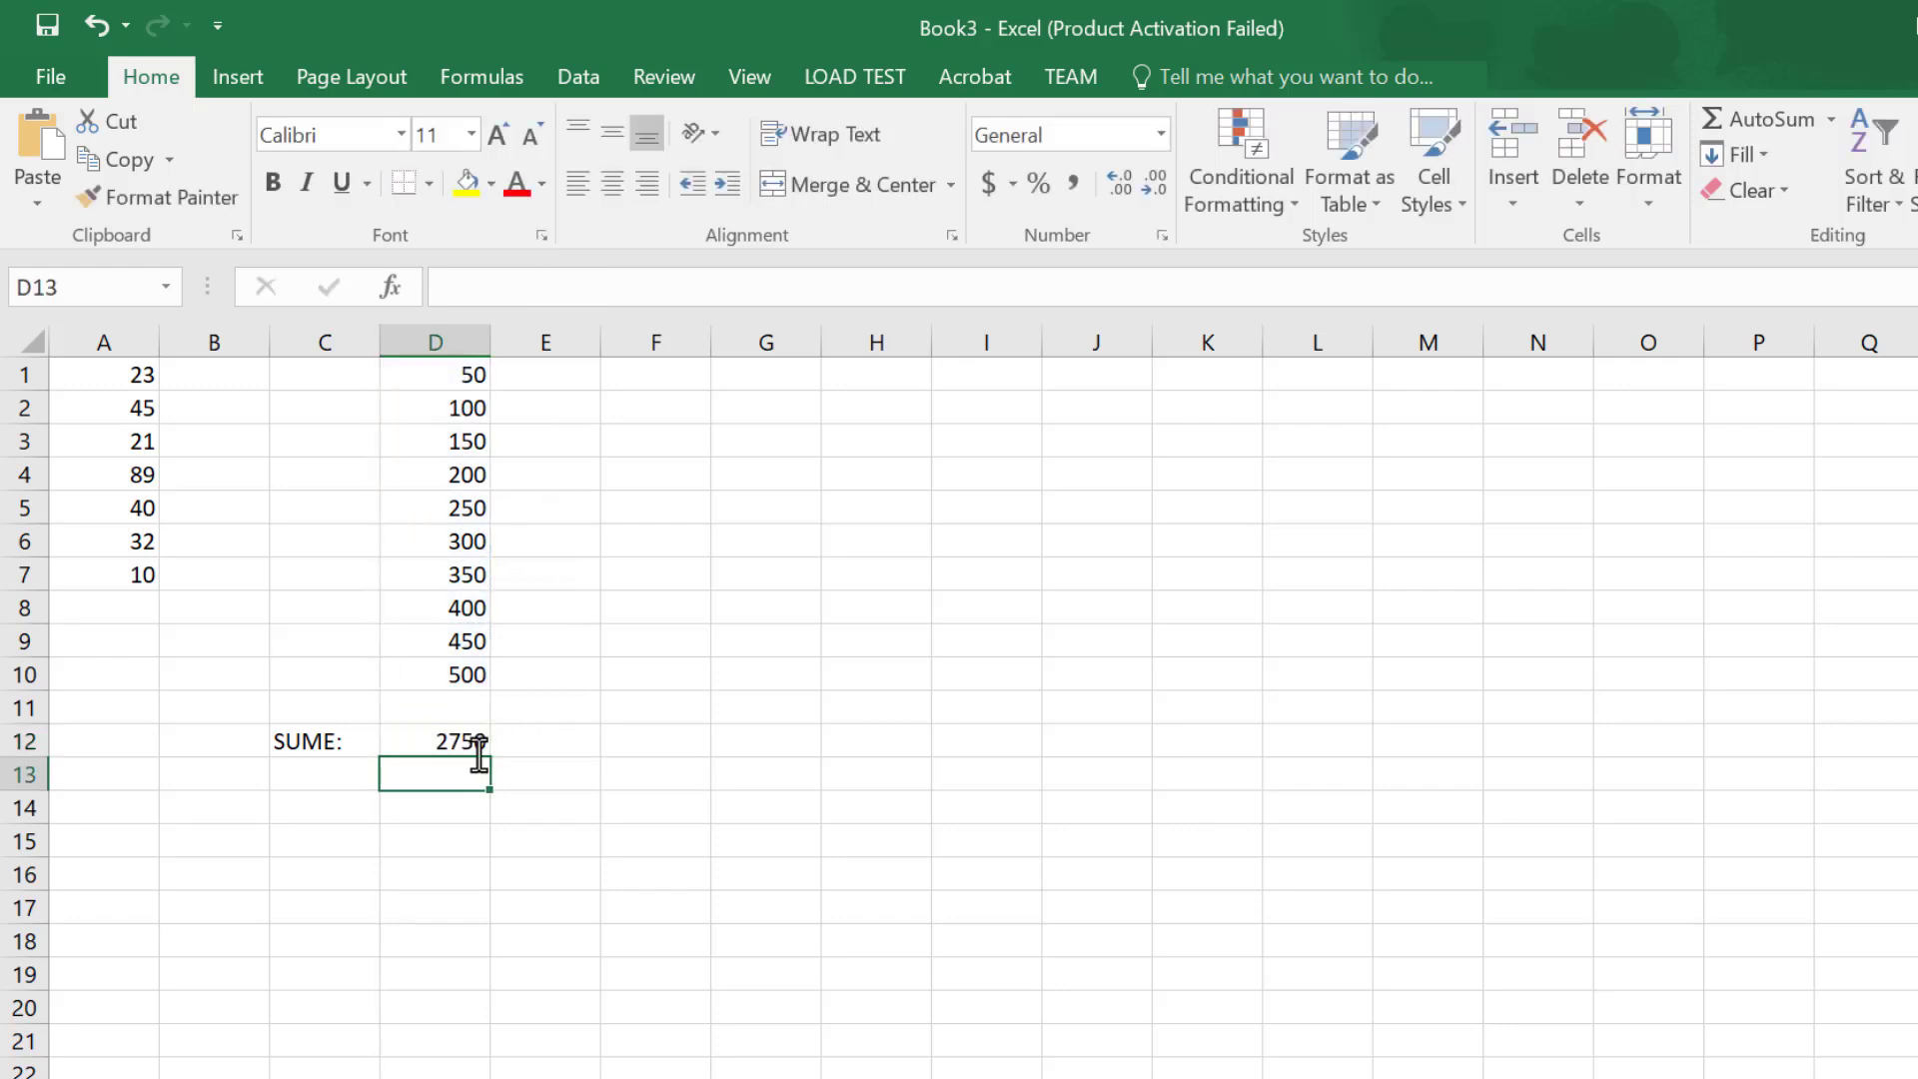
Step: Erase the SUM formula in D12 and start entering a formula there again
click(459, 737)
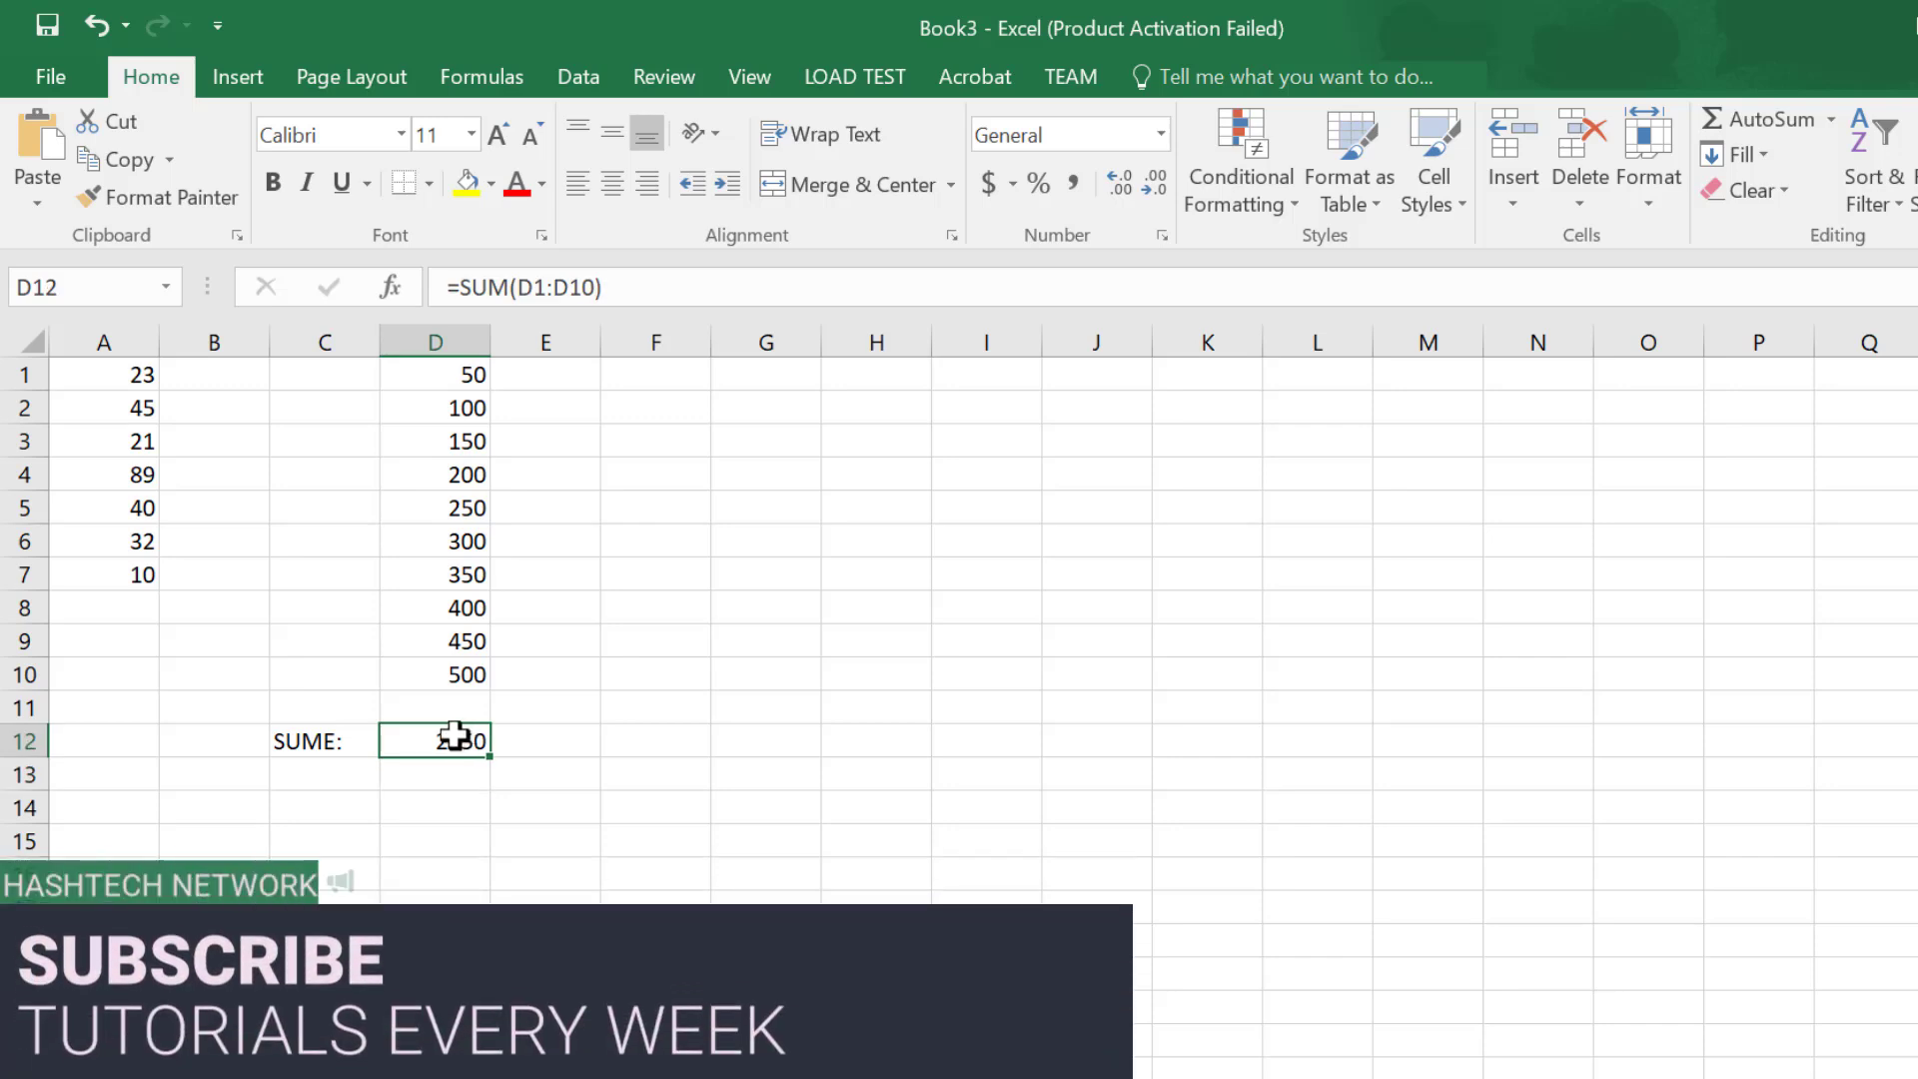
double_click(454, 736)
key(BackSpace)
key(BackSpace)
key(BackSpace)
key(BackSpace)
key(BackSpace)
key(BackSpace)
key(BackSpace)
key(BackSpace)
key(BackSpace)
key(BackSpace)
key(BackSpace)
key(BackSpace)
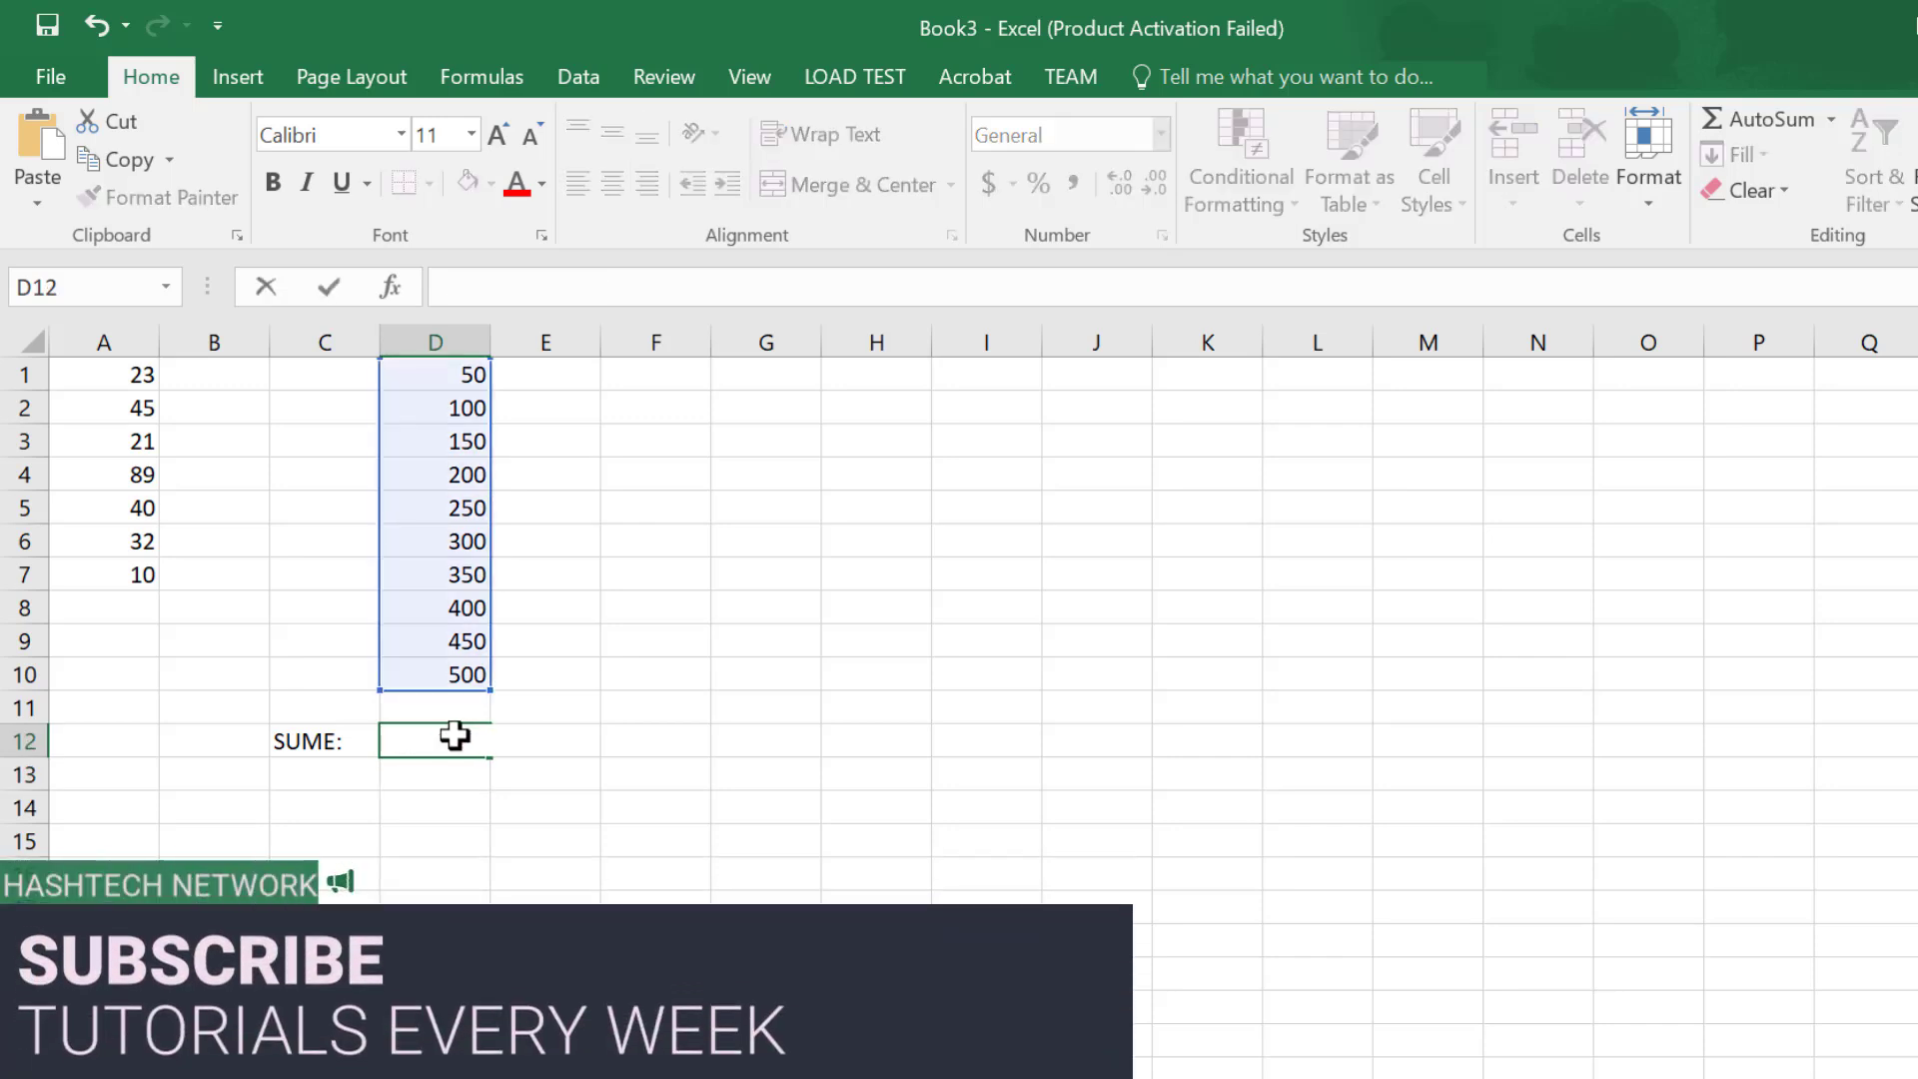
text(=)
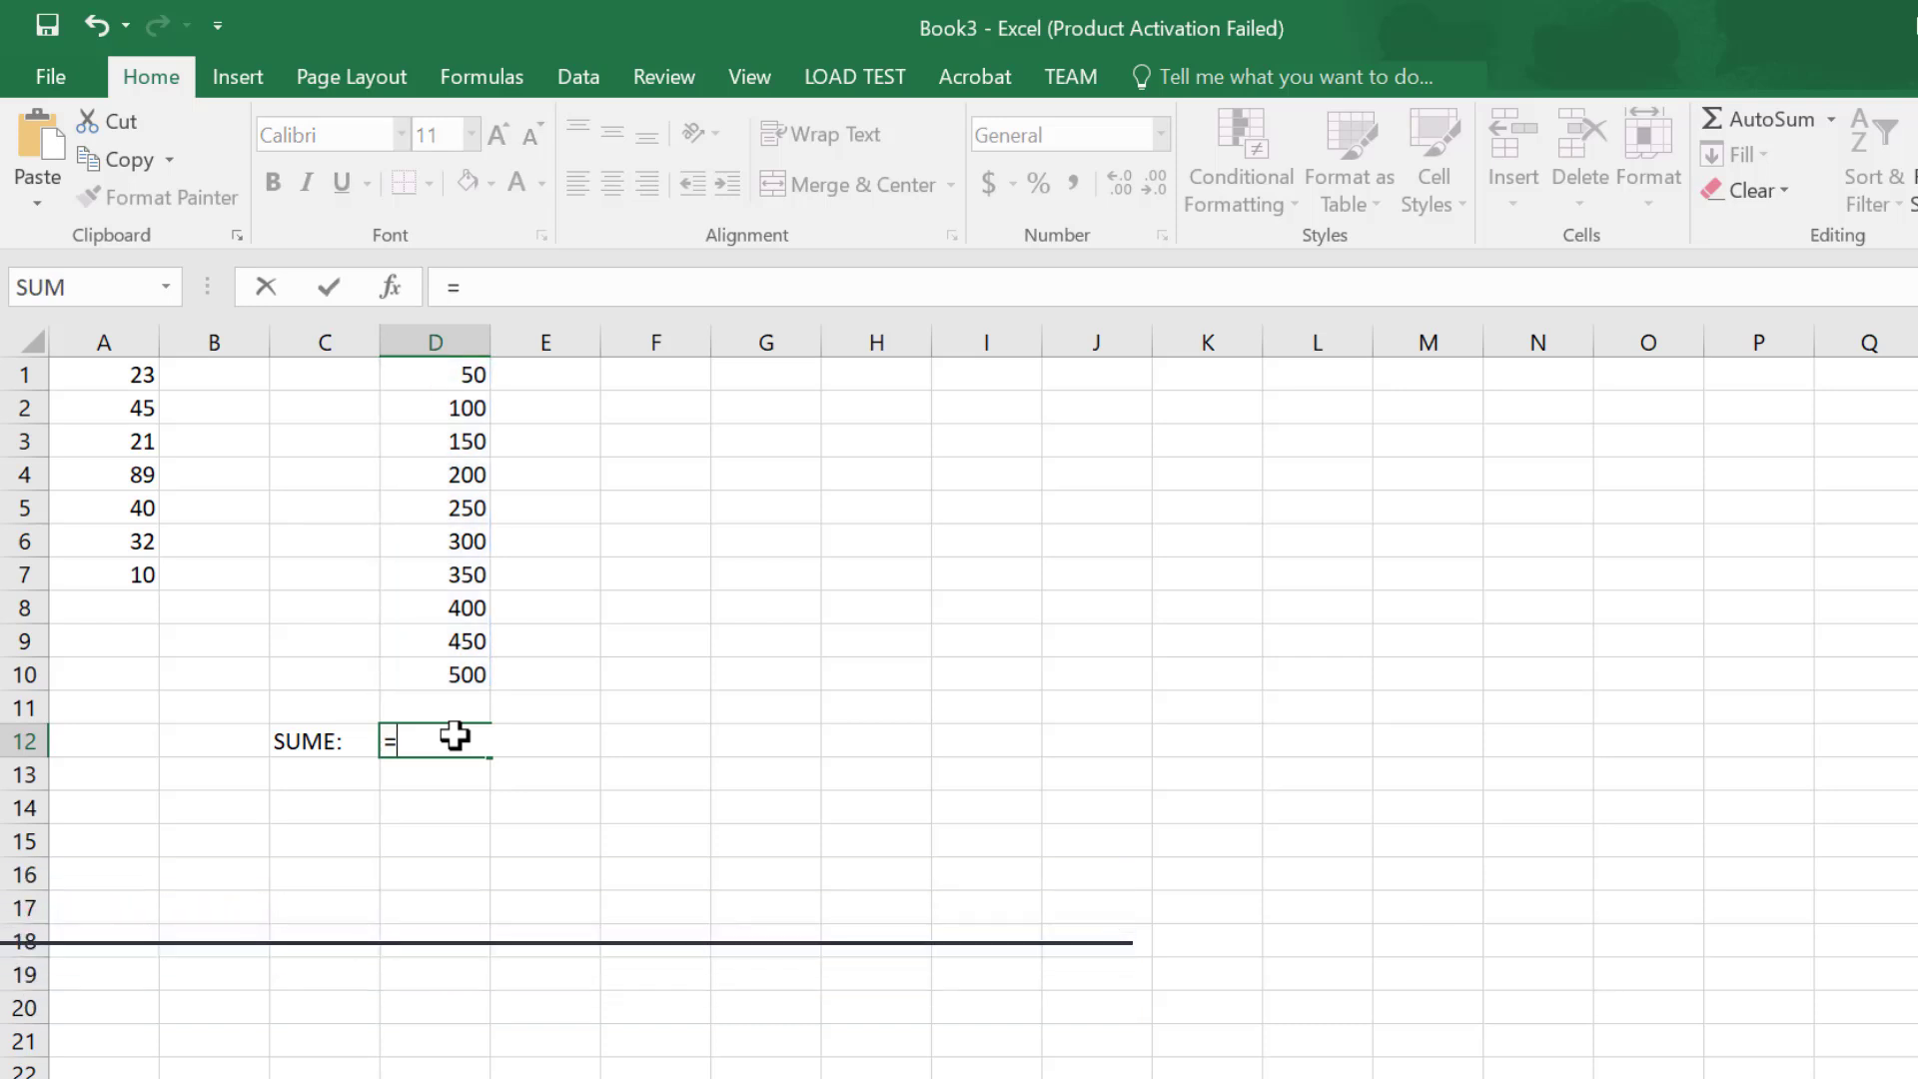
key(BackSpace)
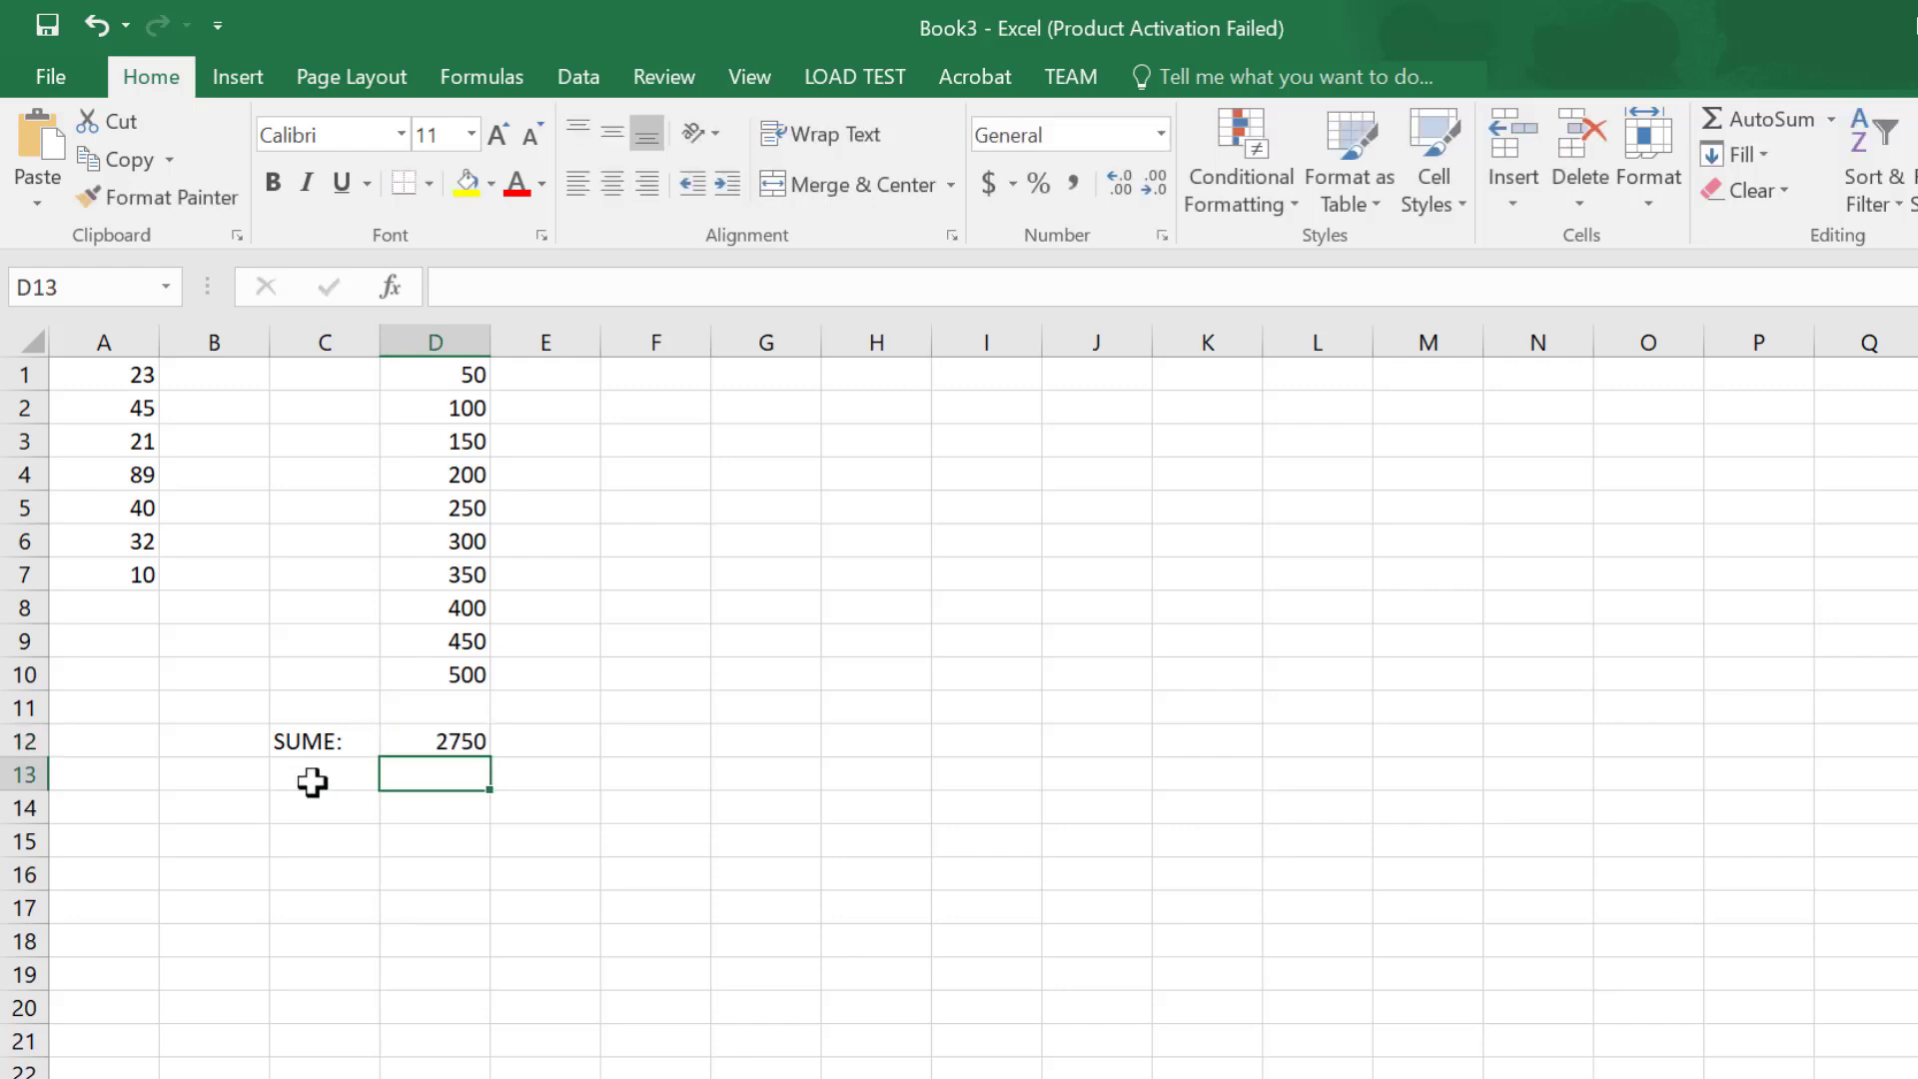
Step: Enter the label "AVERAGE:" in C13 and use AutoSum's Average function in D13 on the range D1:D10
click(311, 784)
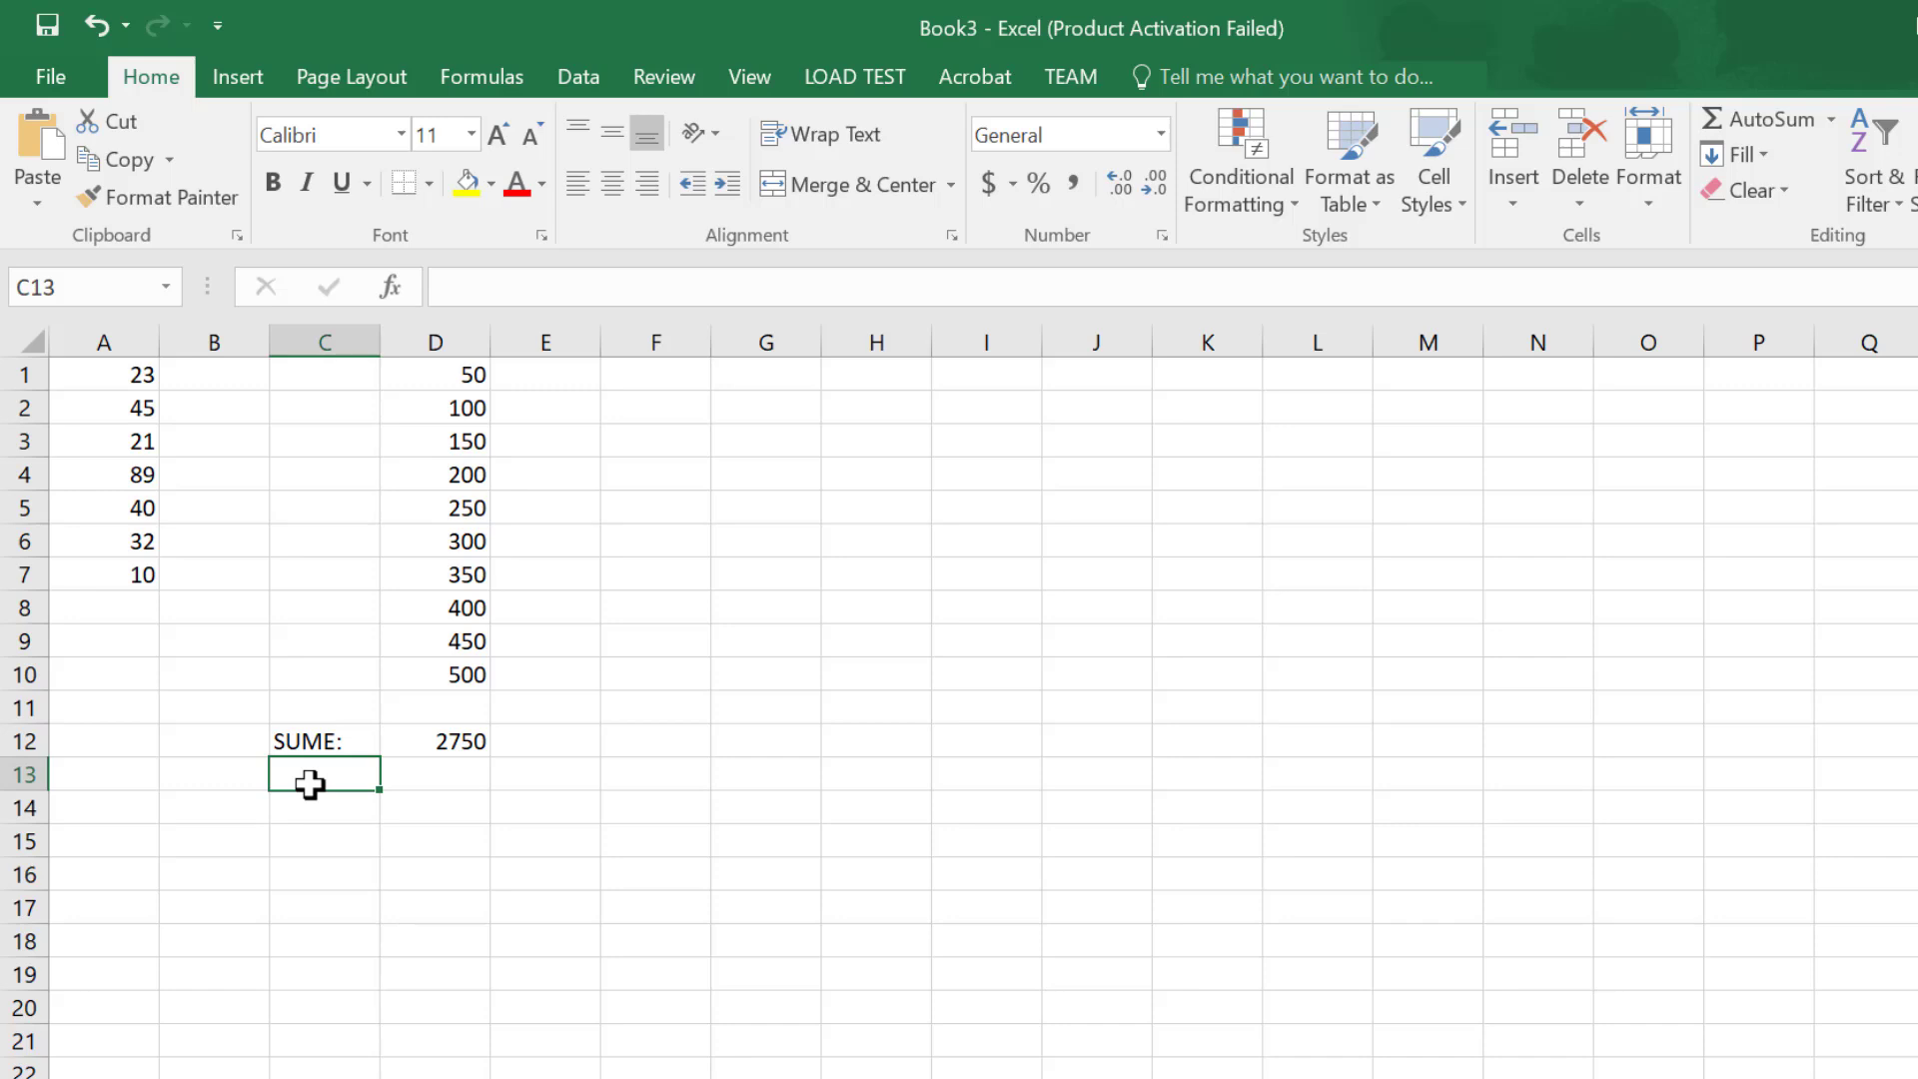
text(AVERAGE:)
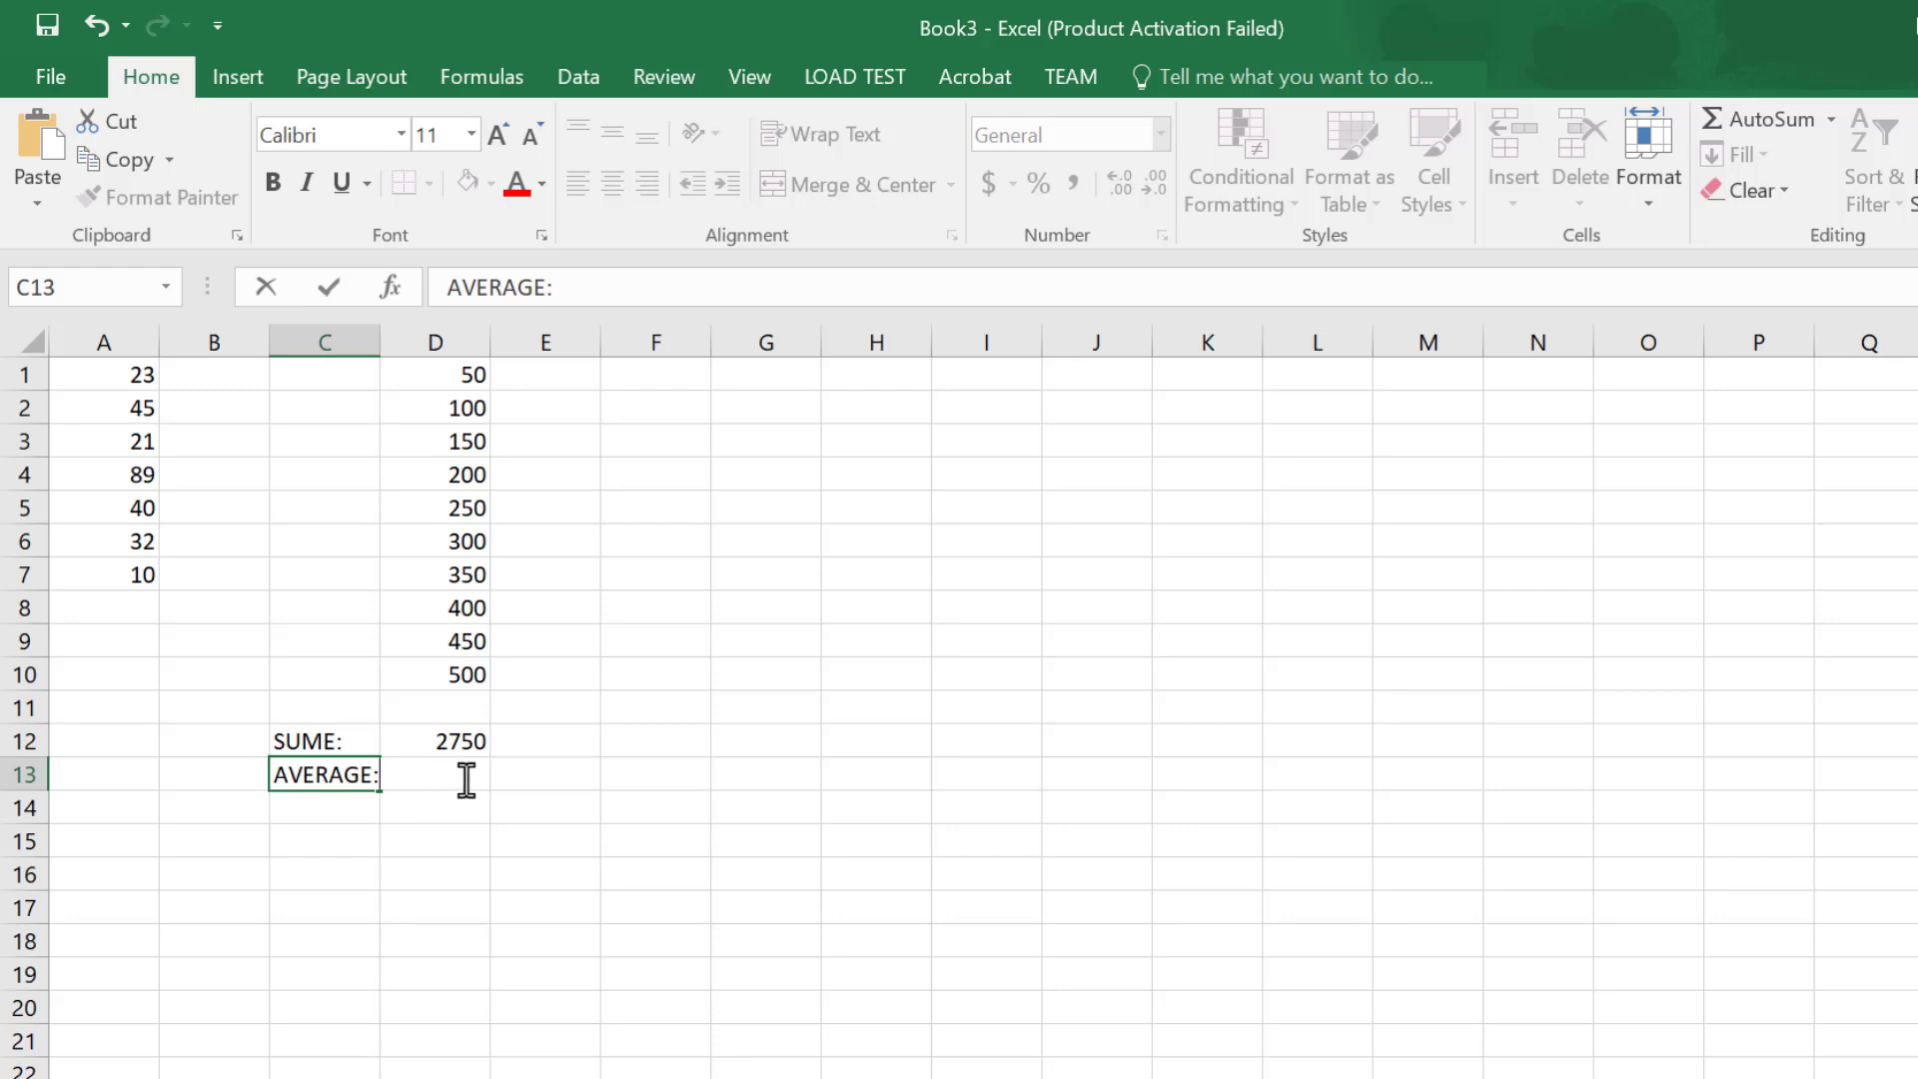
click(420, 833)
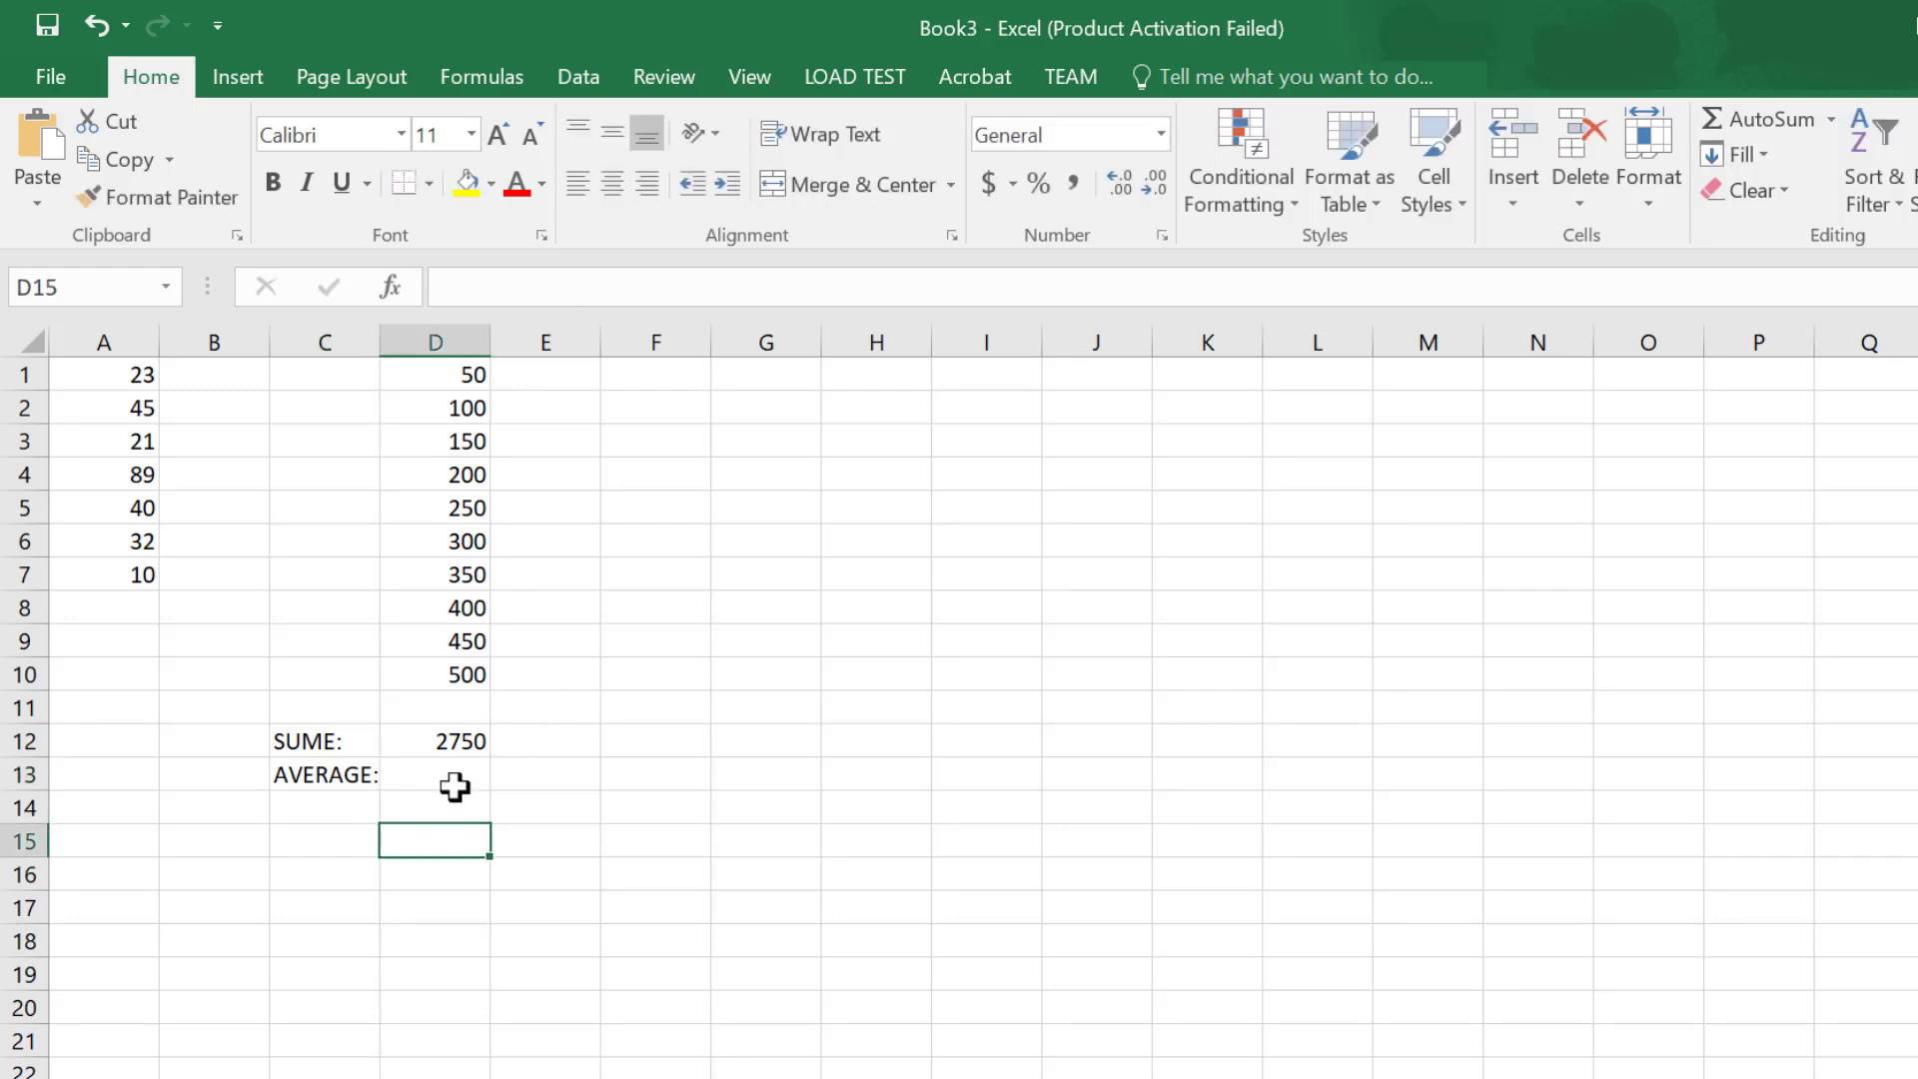
click(452, 771)
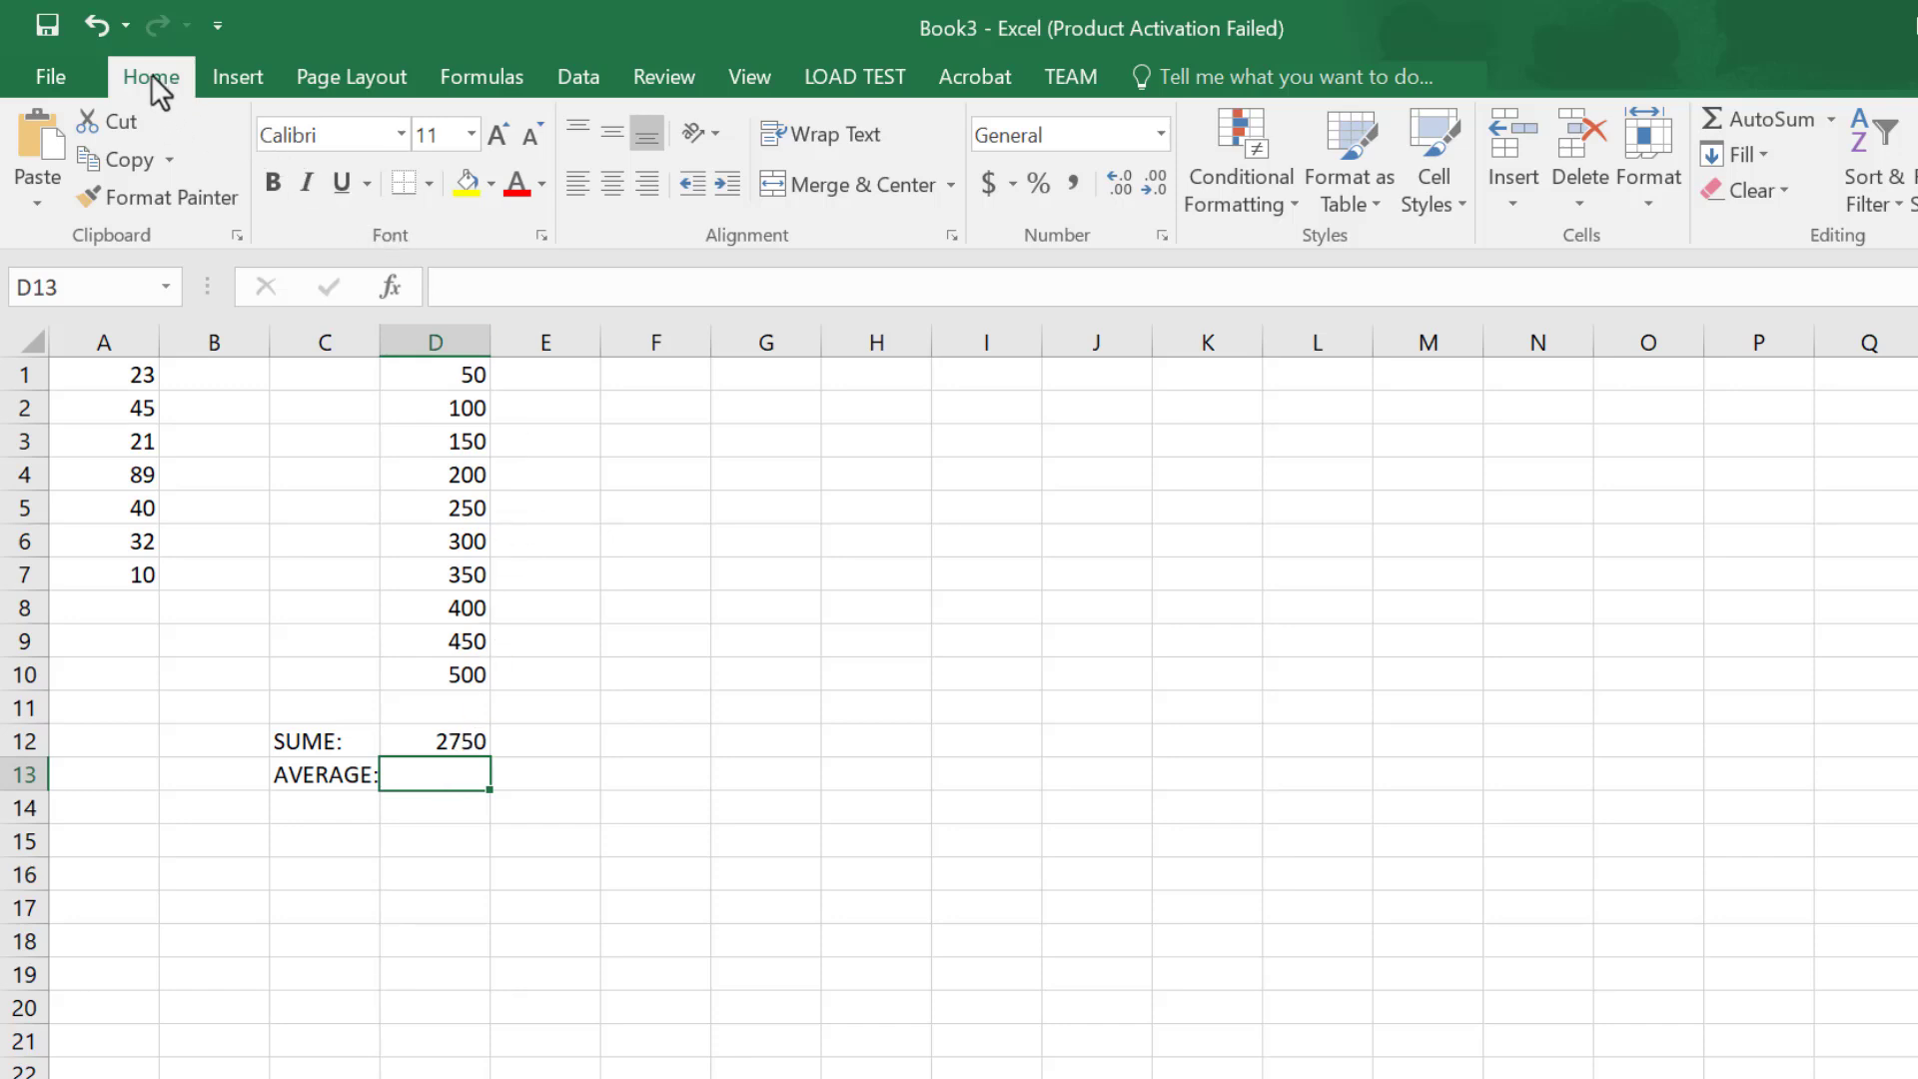
click(1832, 120)
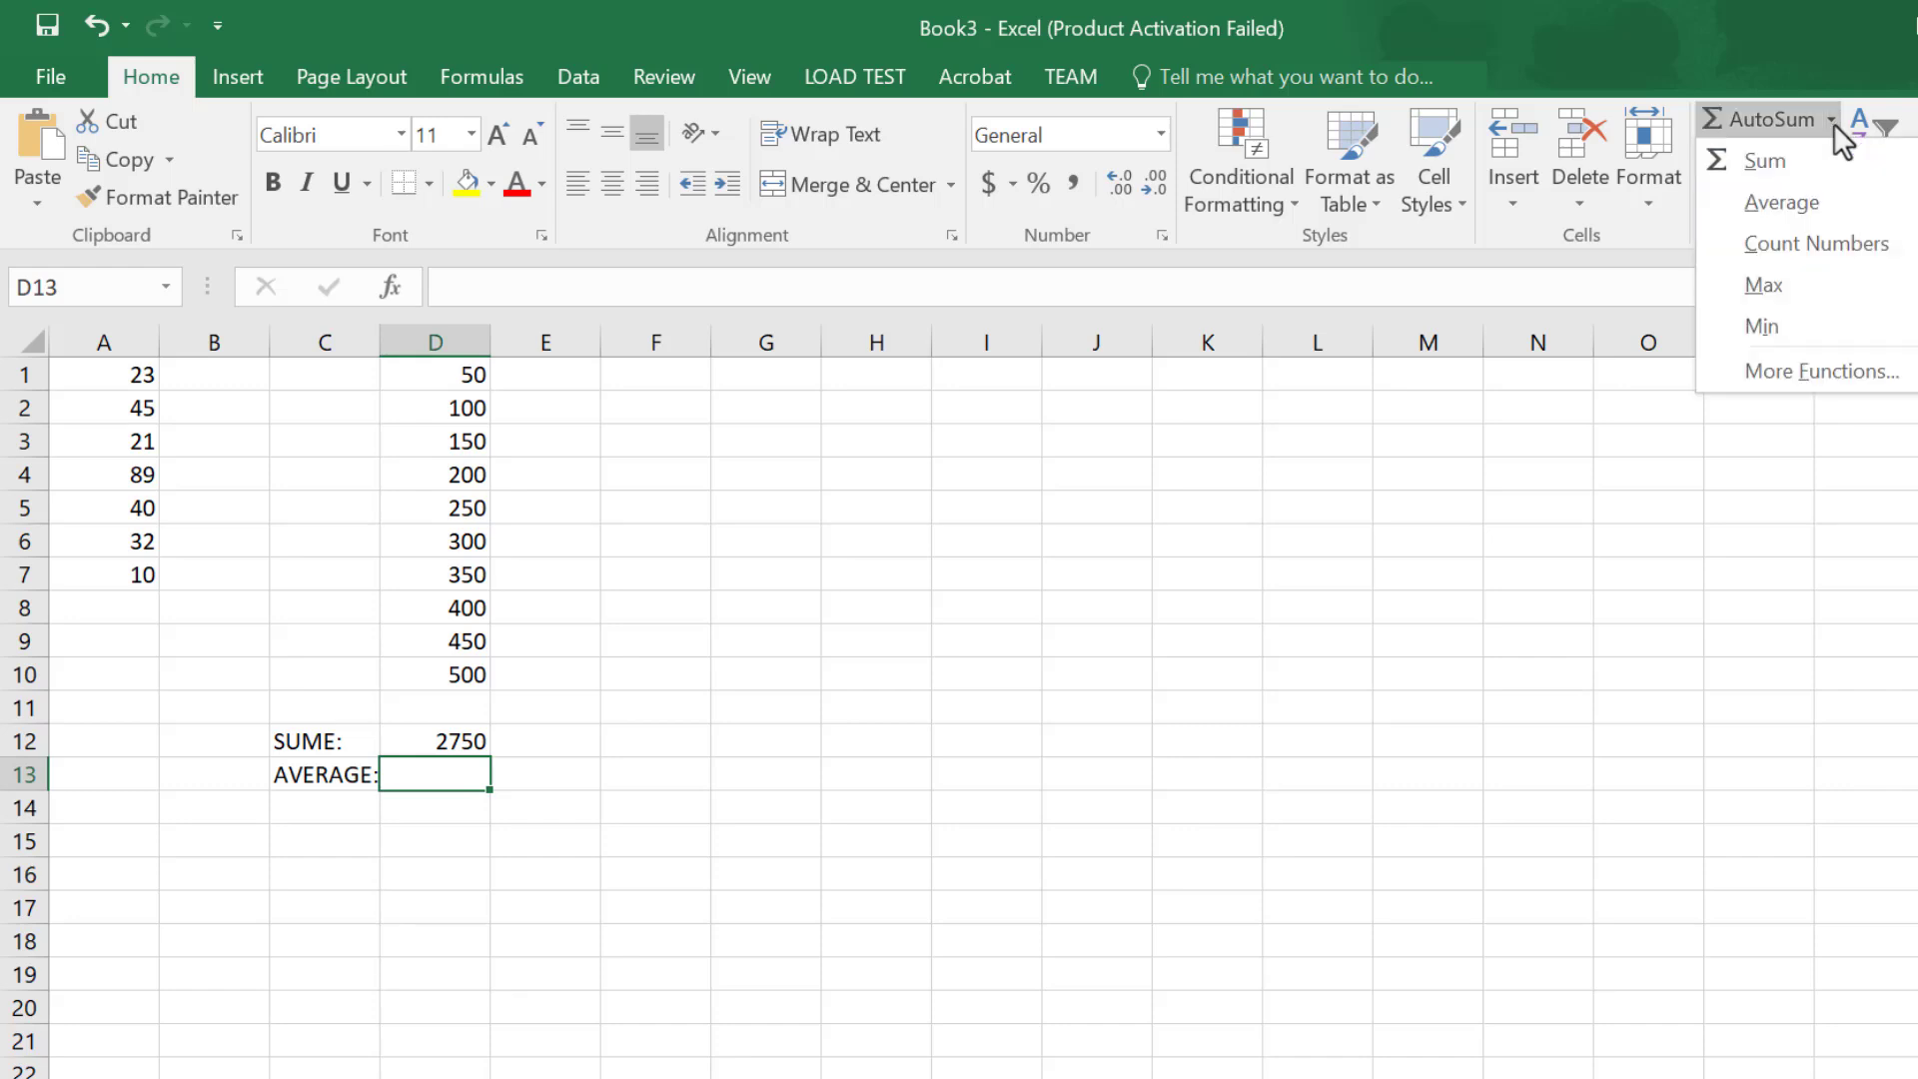
click(1753, 206)
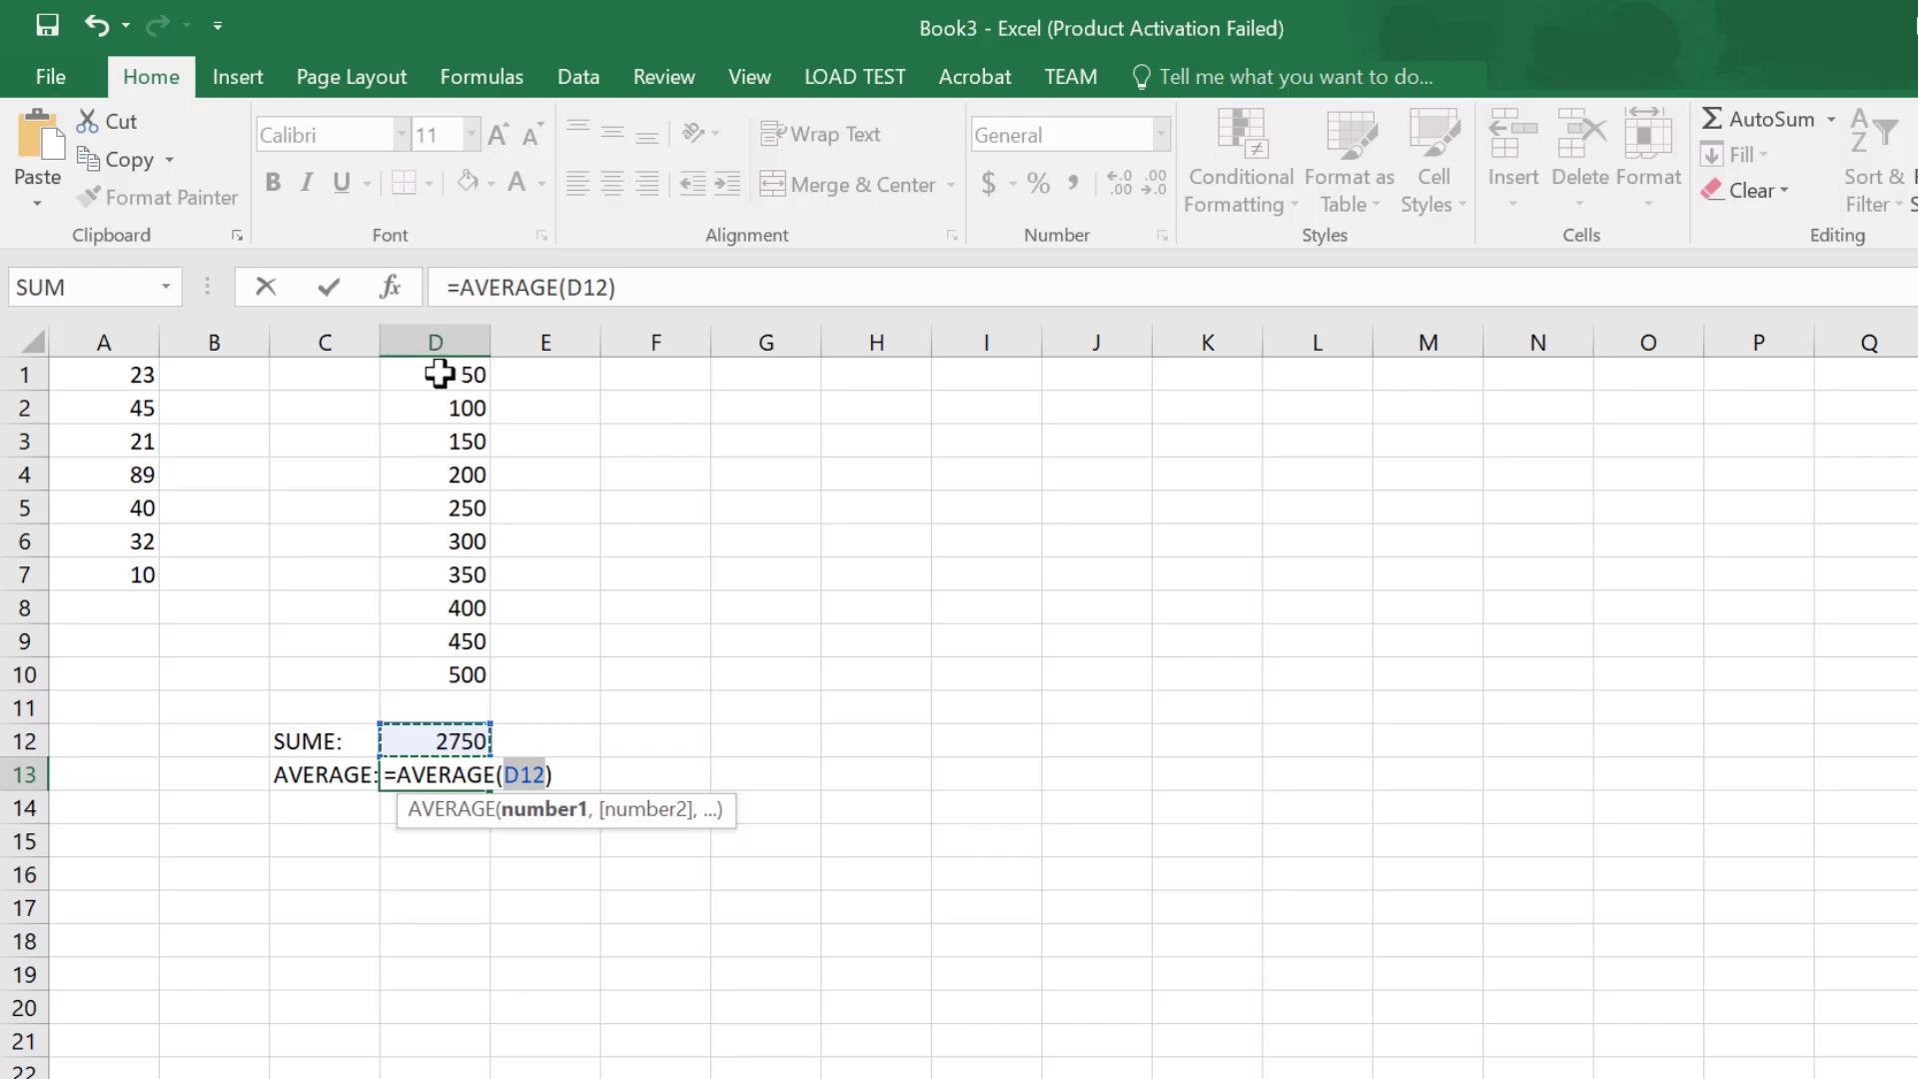
drag(437, 375, 427, 663)
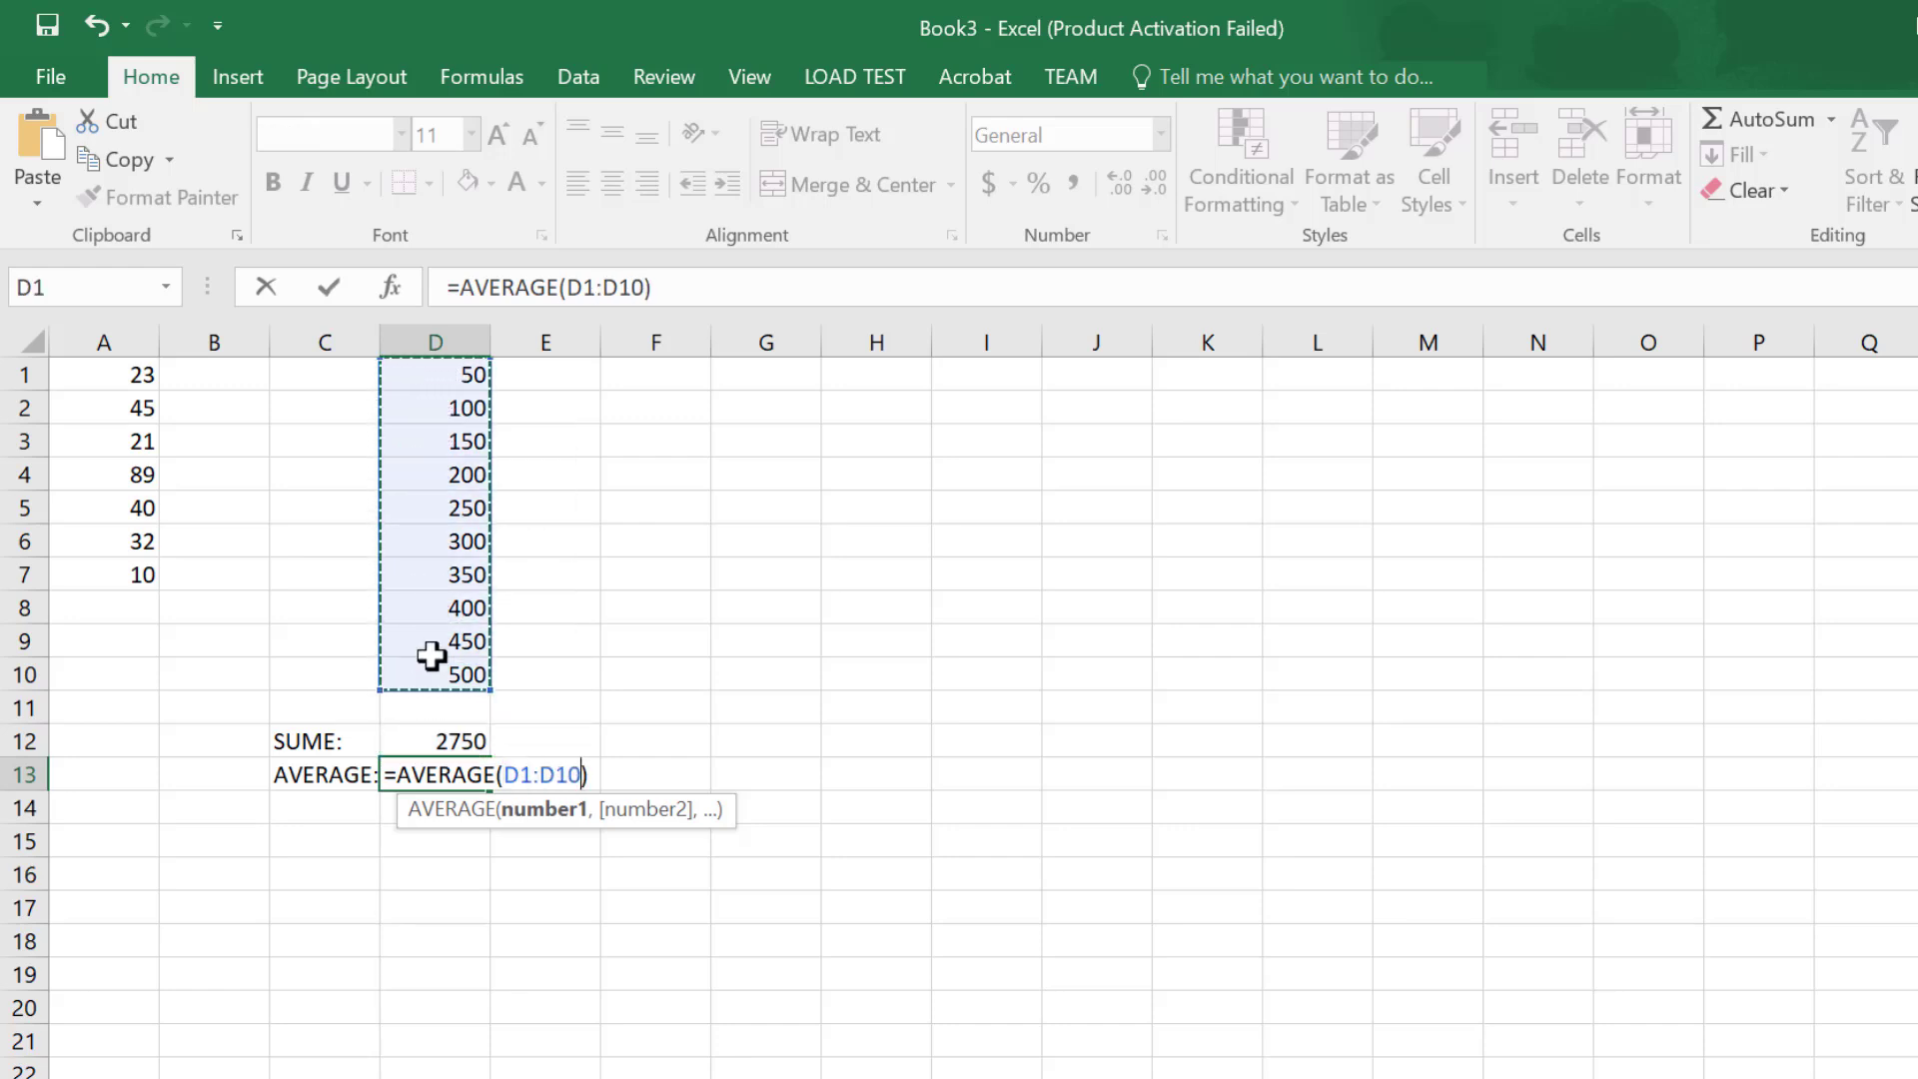
key(Return)
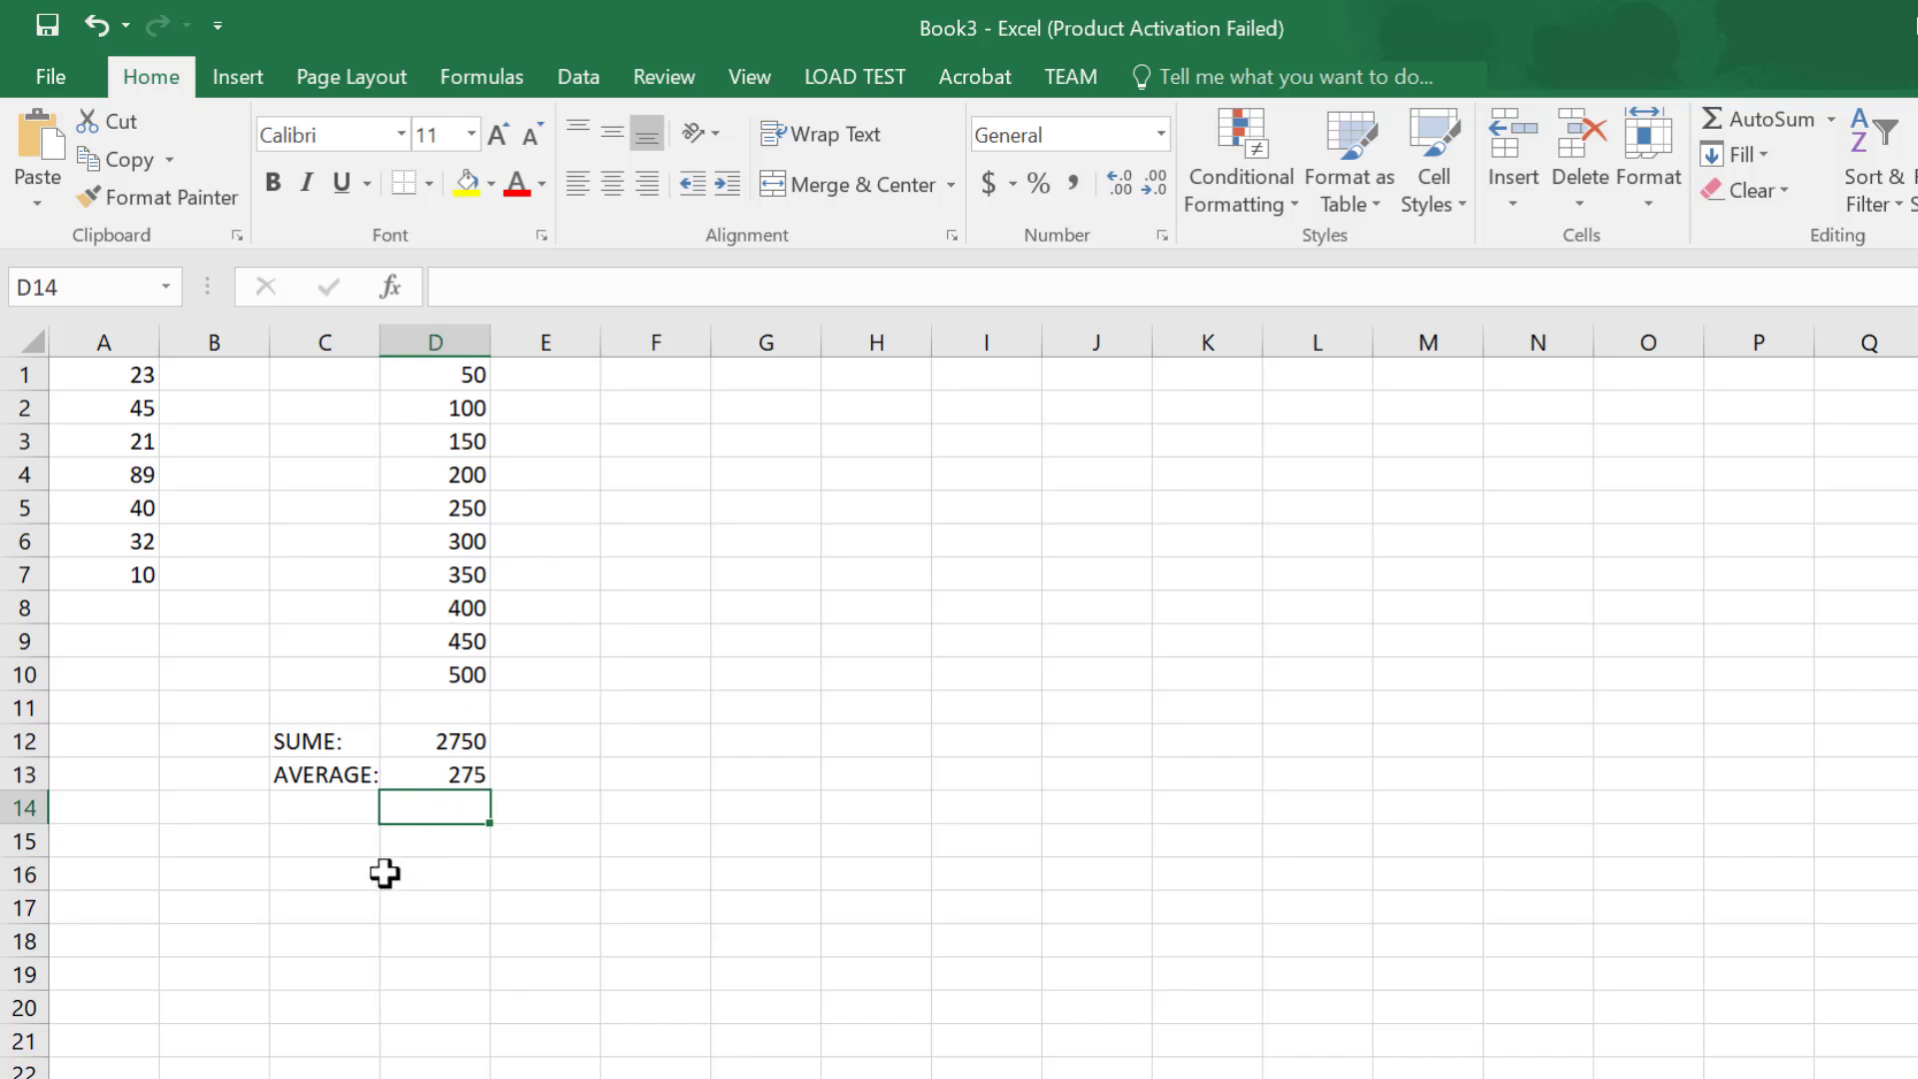
Step: Enter the label "MAX:" in C14 and use AutoSum's Max function in D14 on the range D1:D10
click(331, 807)
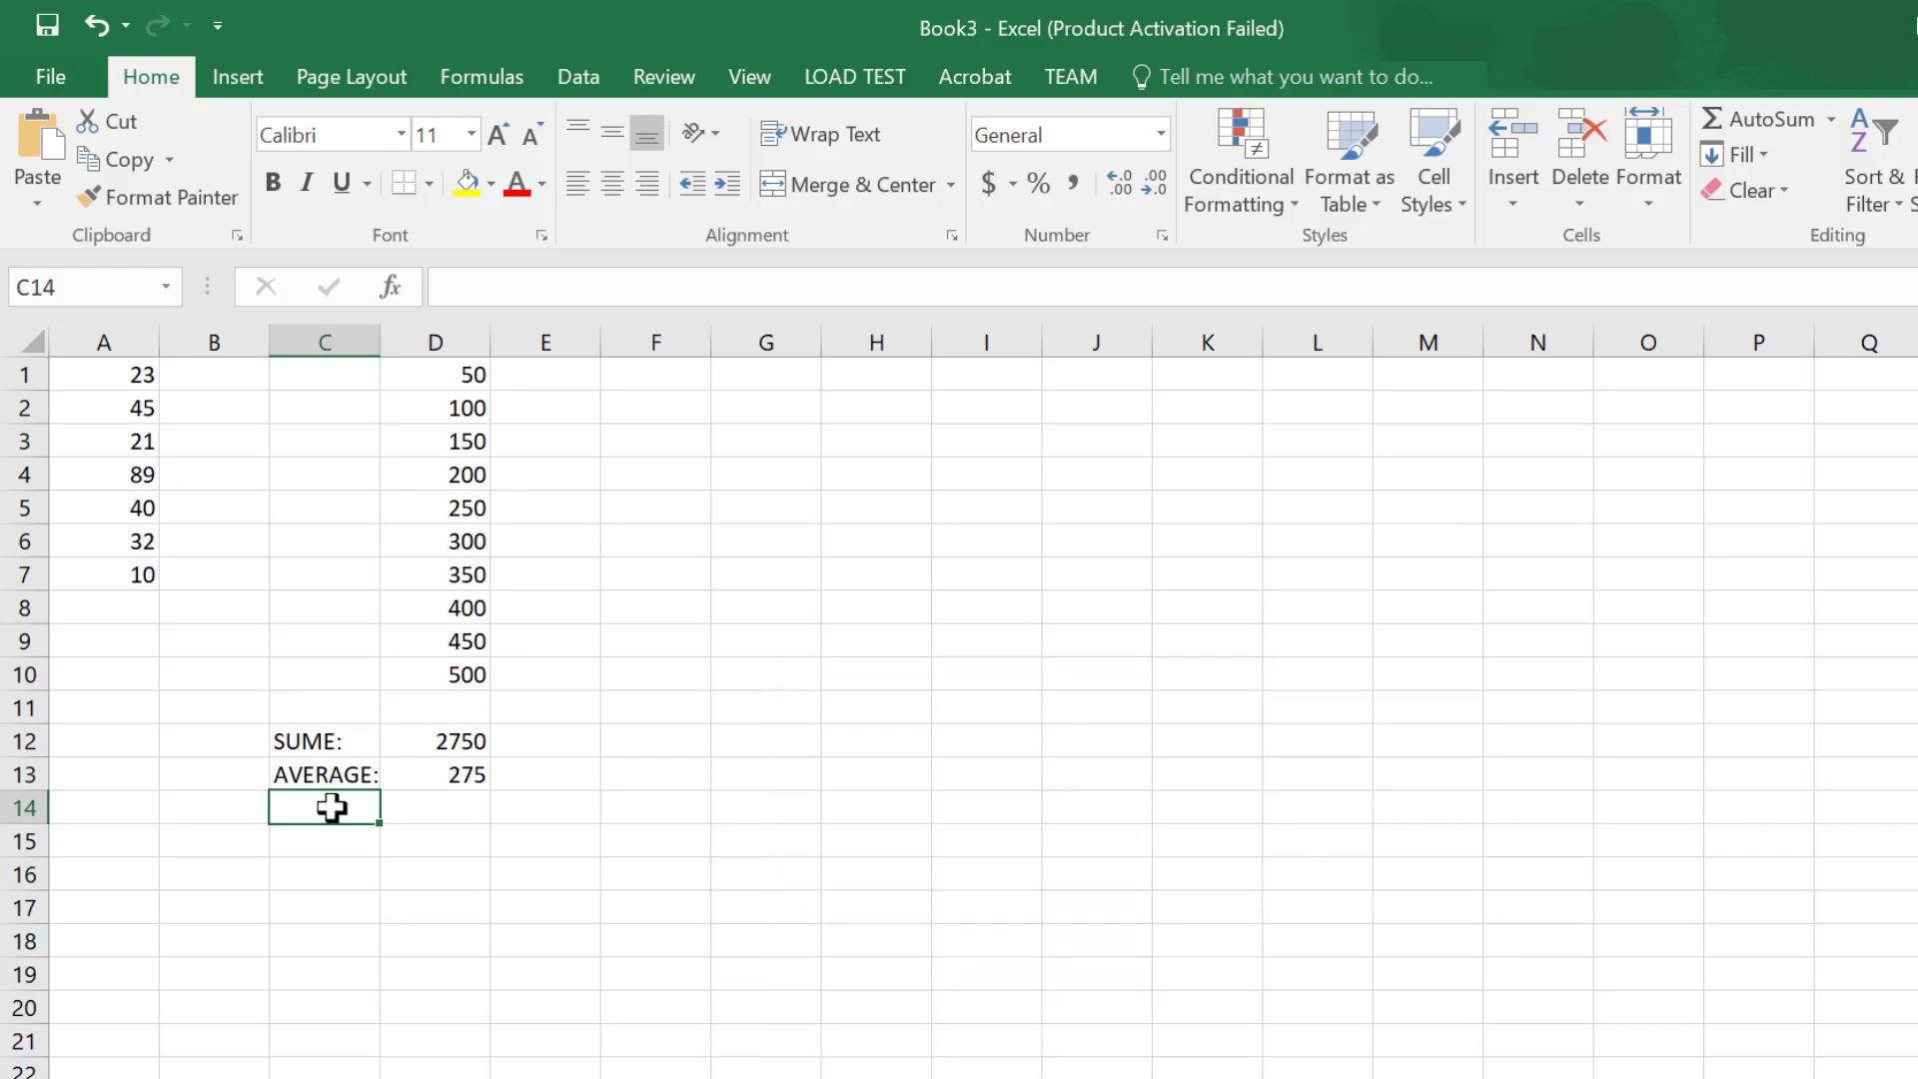
text(MAX:)
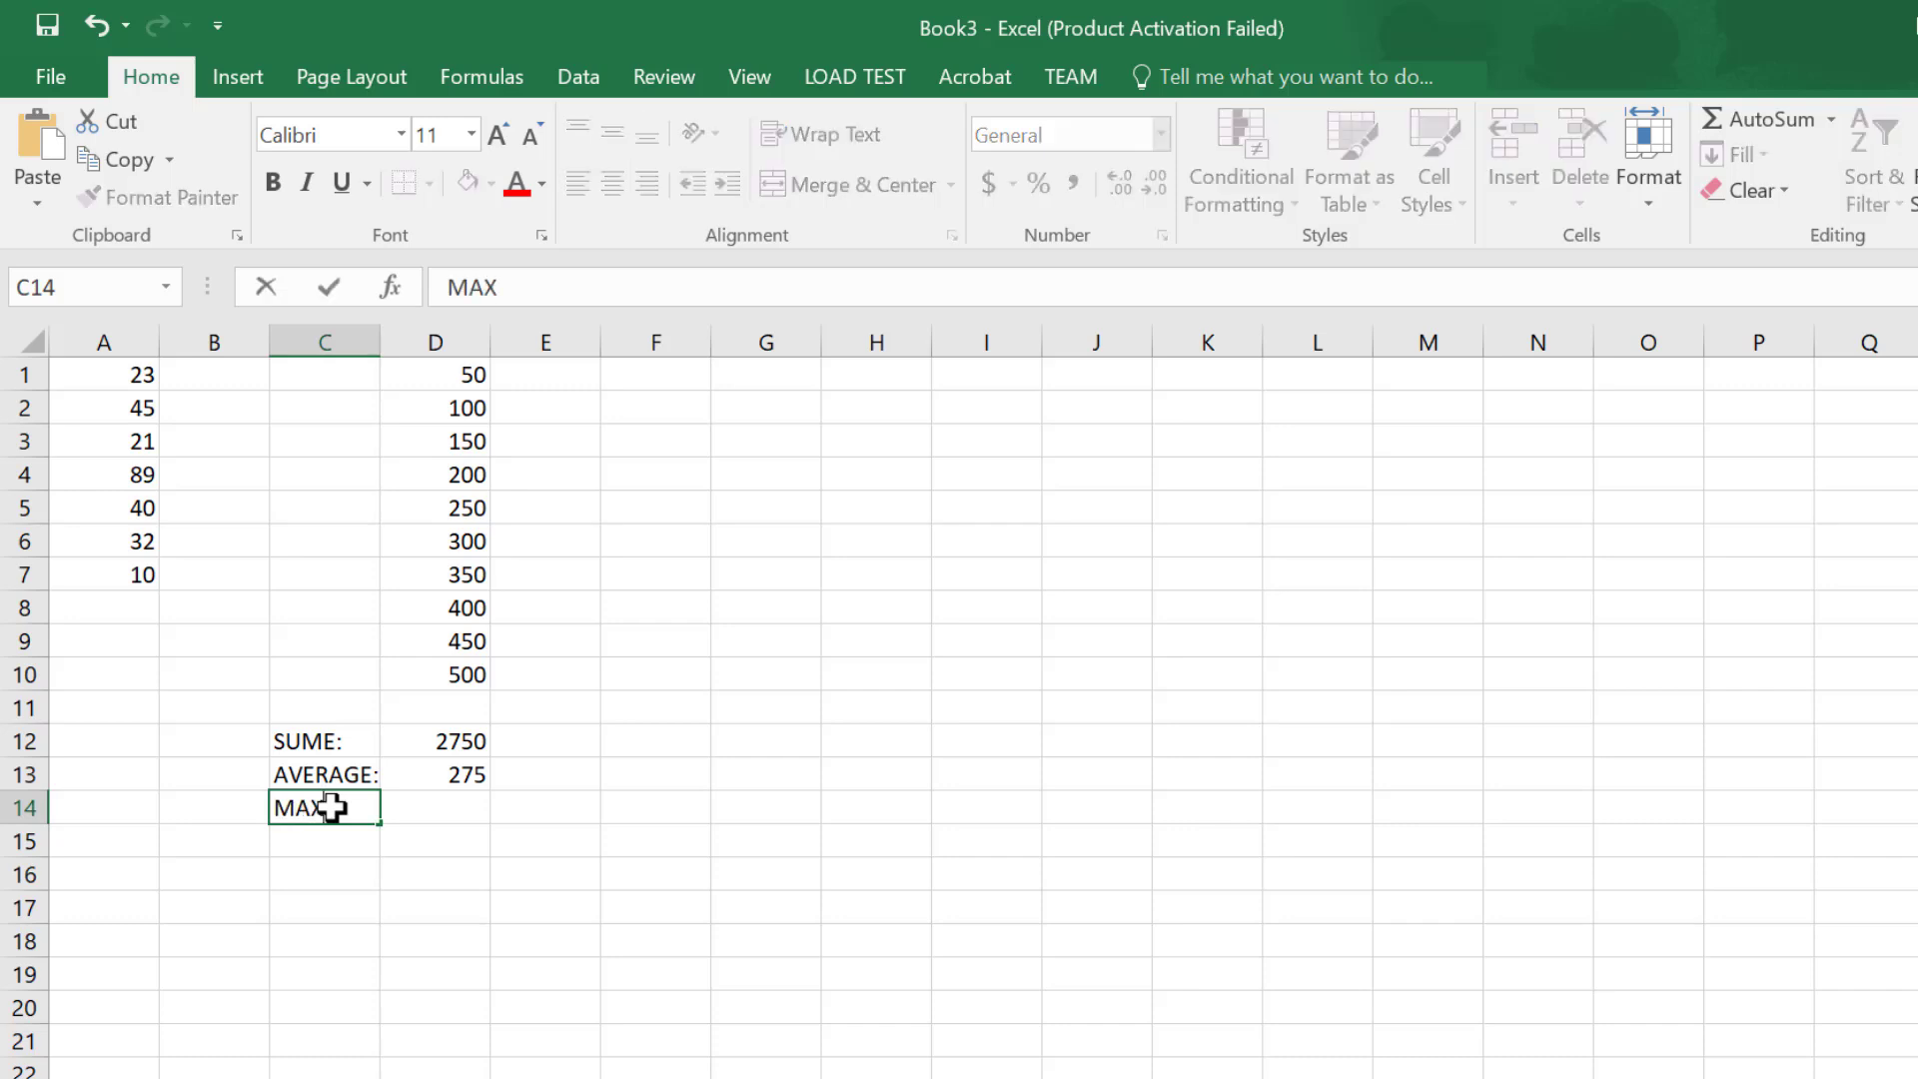
click(455, 807)
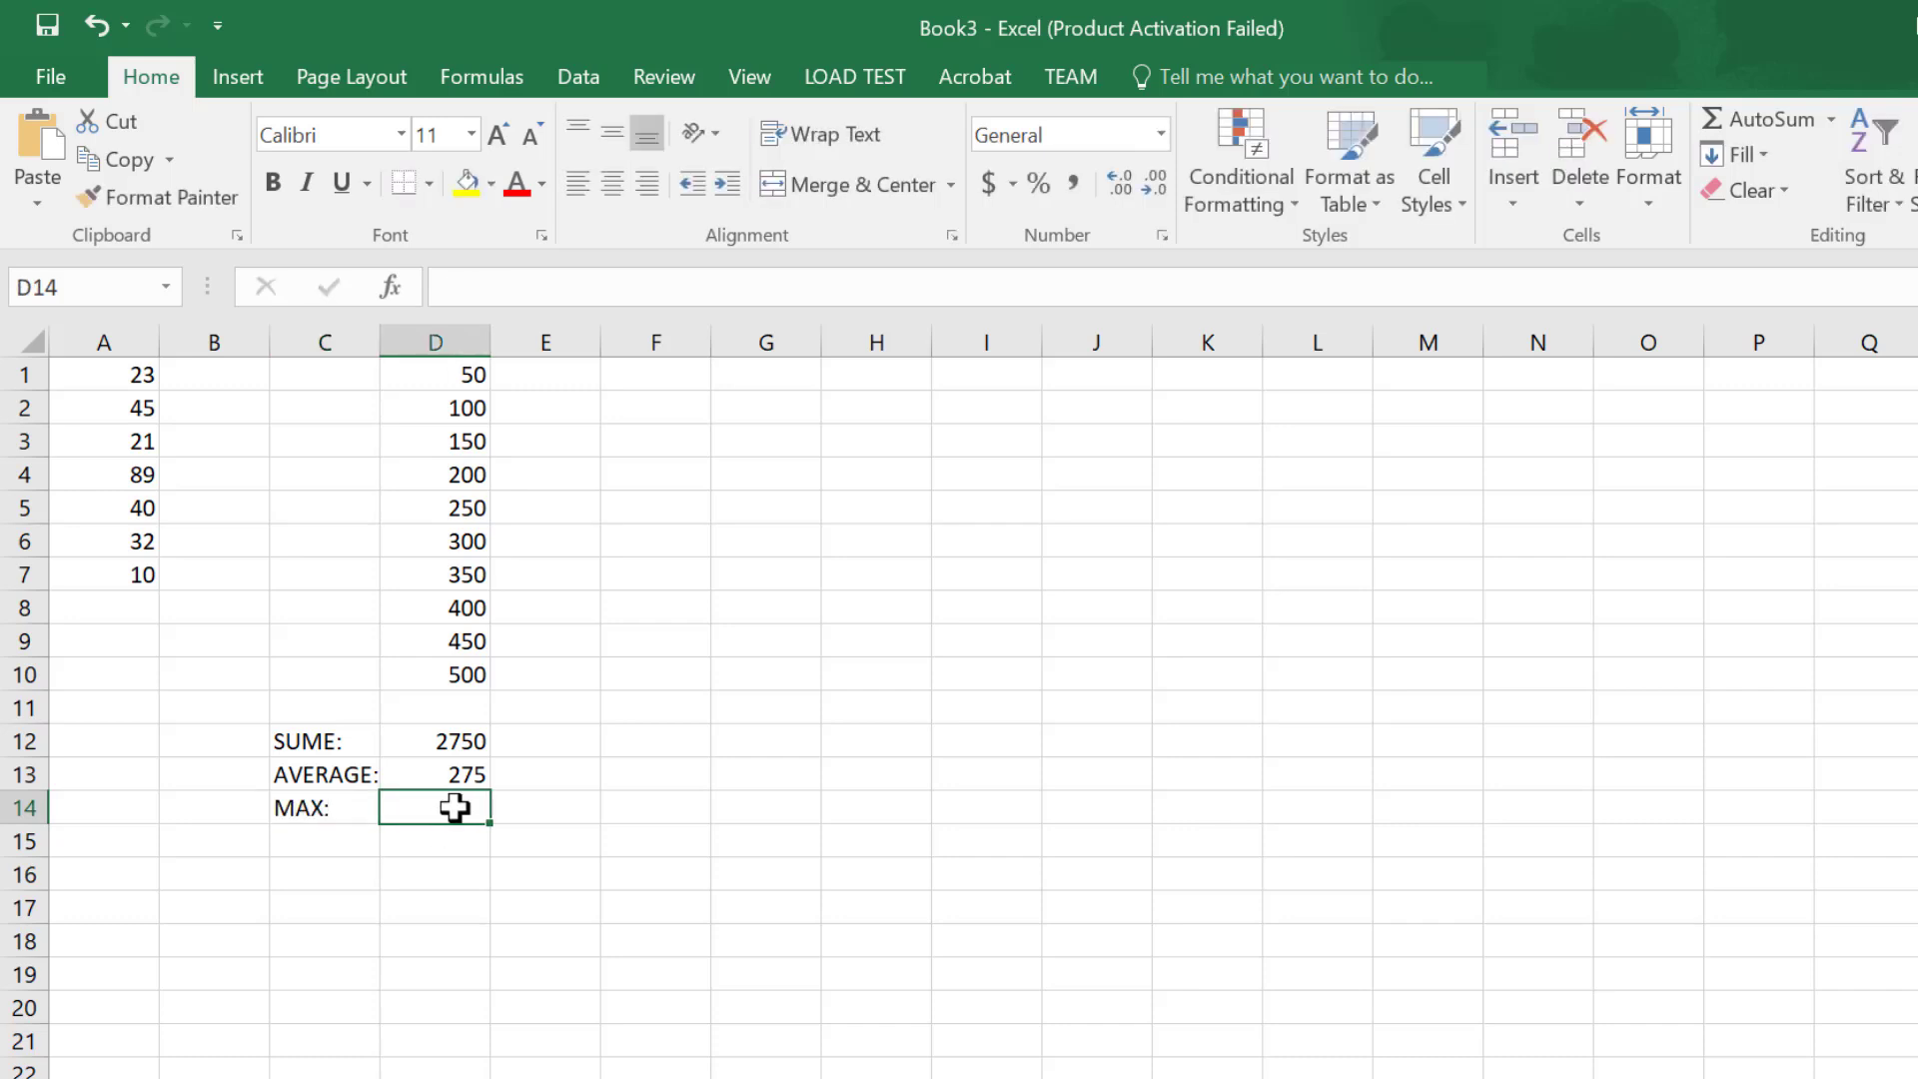
click(1832, 118)
click(1777, 282)
drag(445, 375, 433, 660)
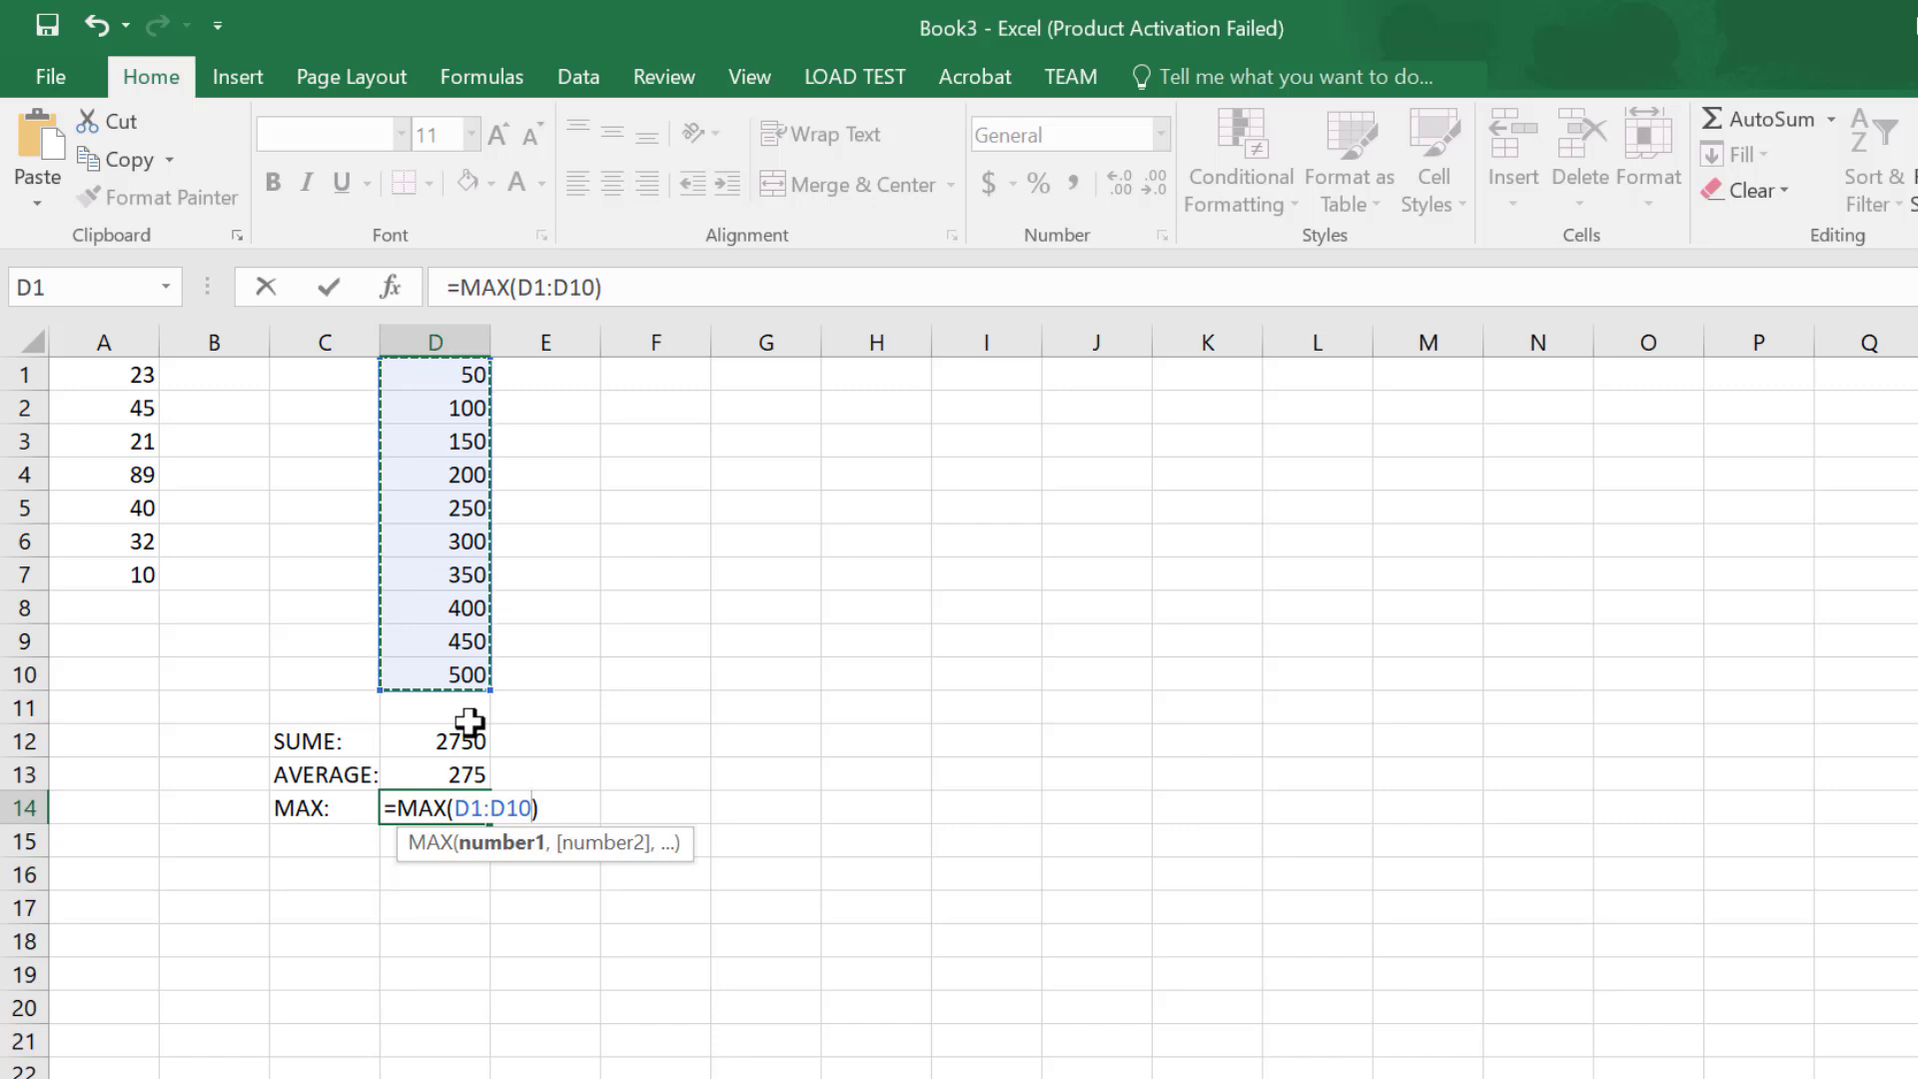
key(Return)
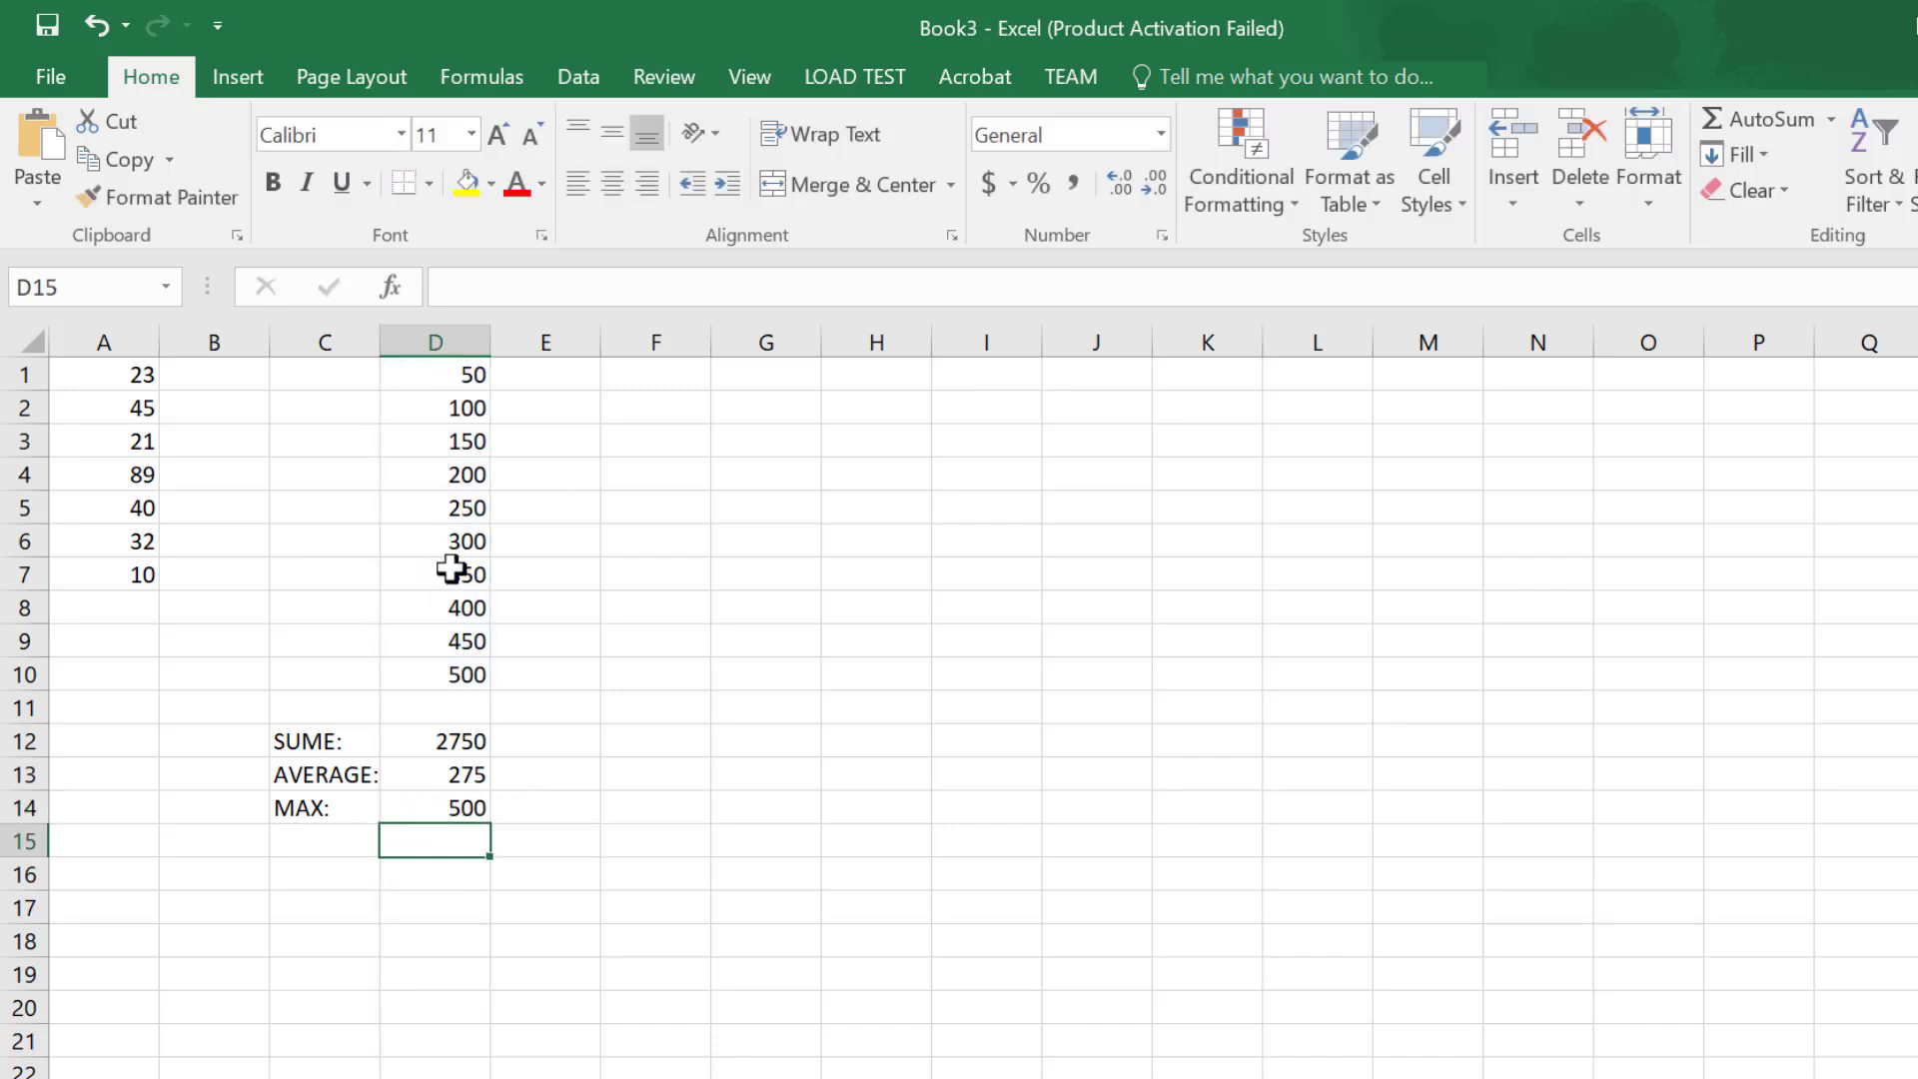
Step: Enter the label "MIN:" in C15
click(325, 854)
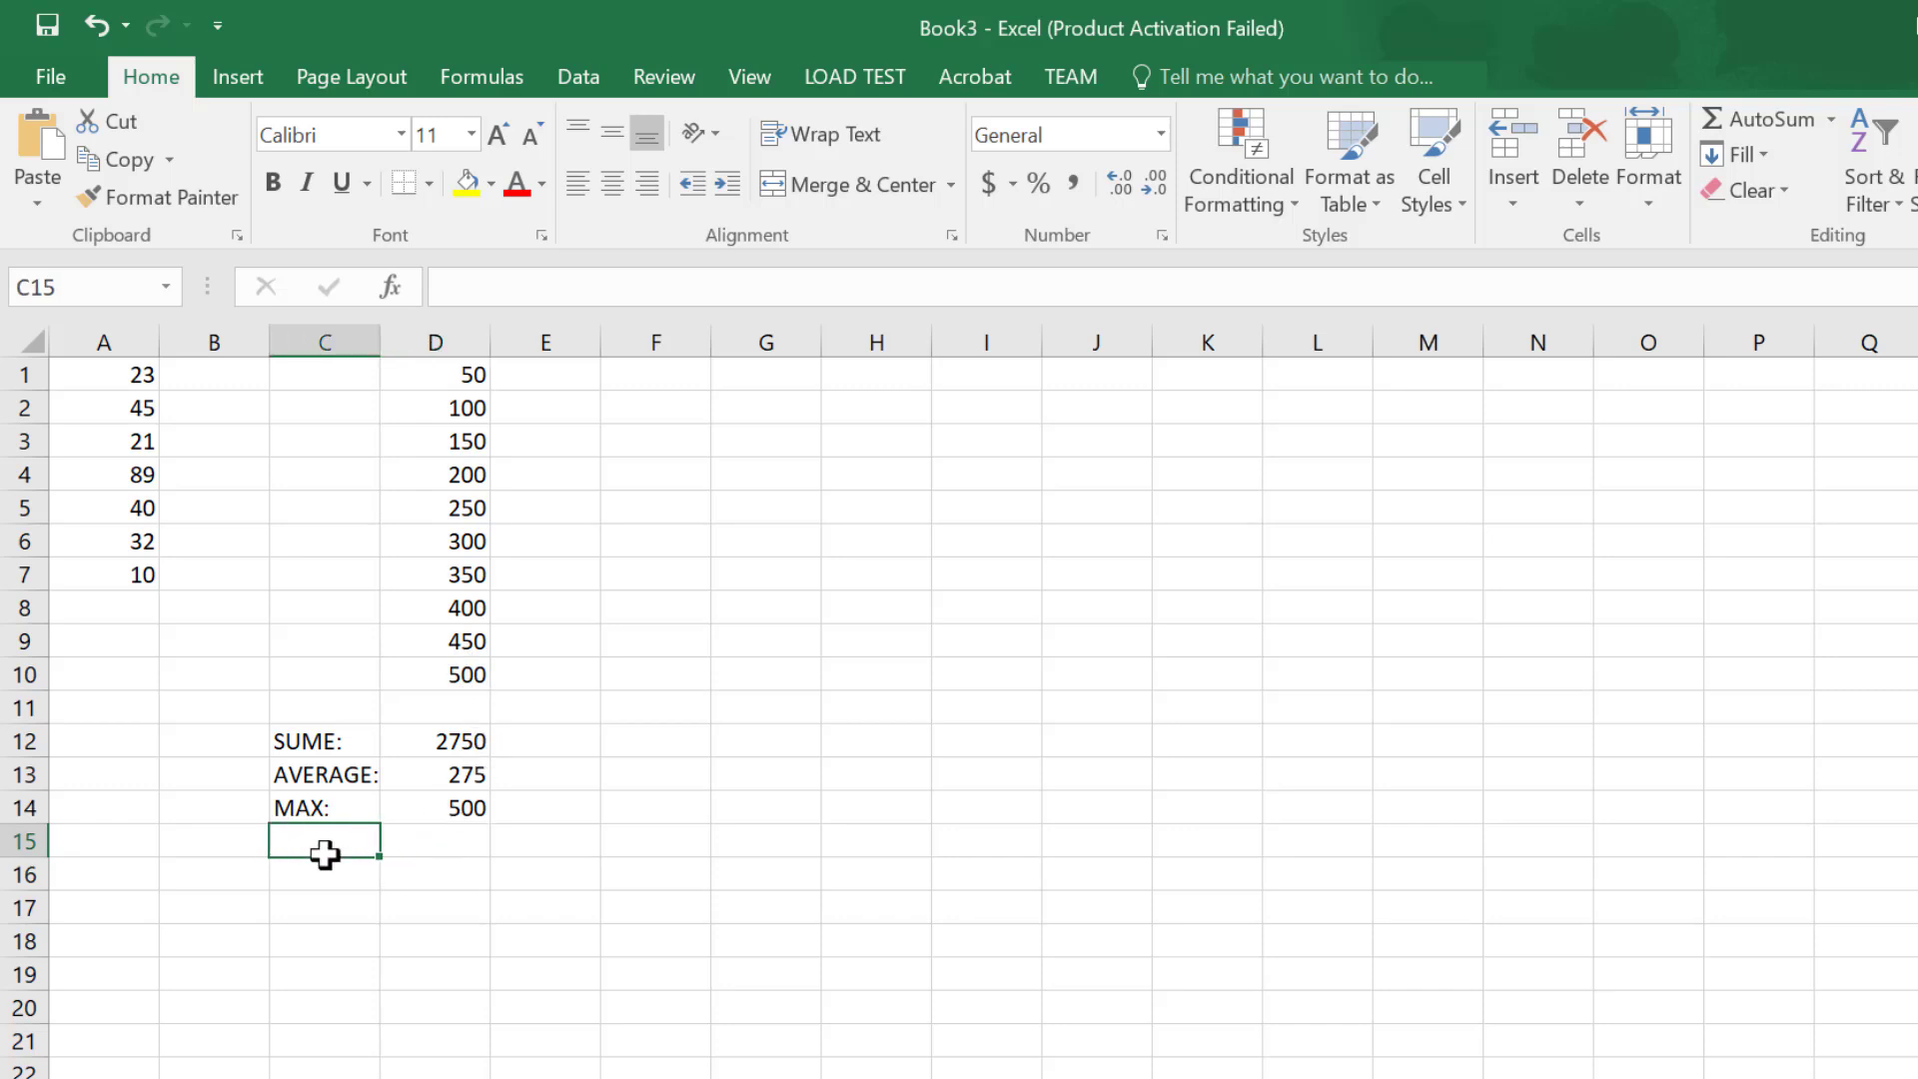
text(MIN:)
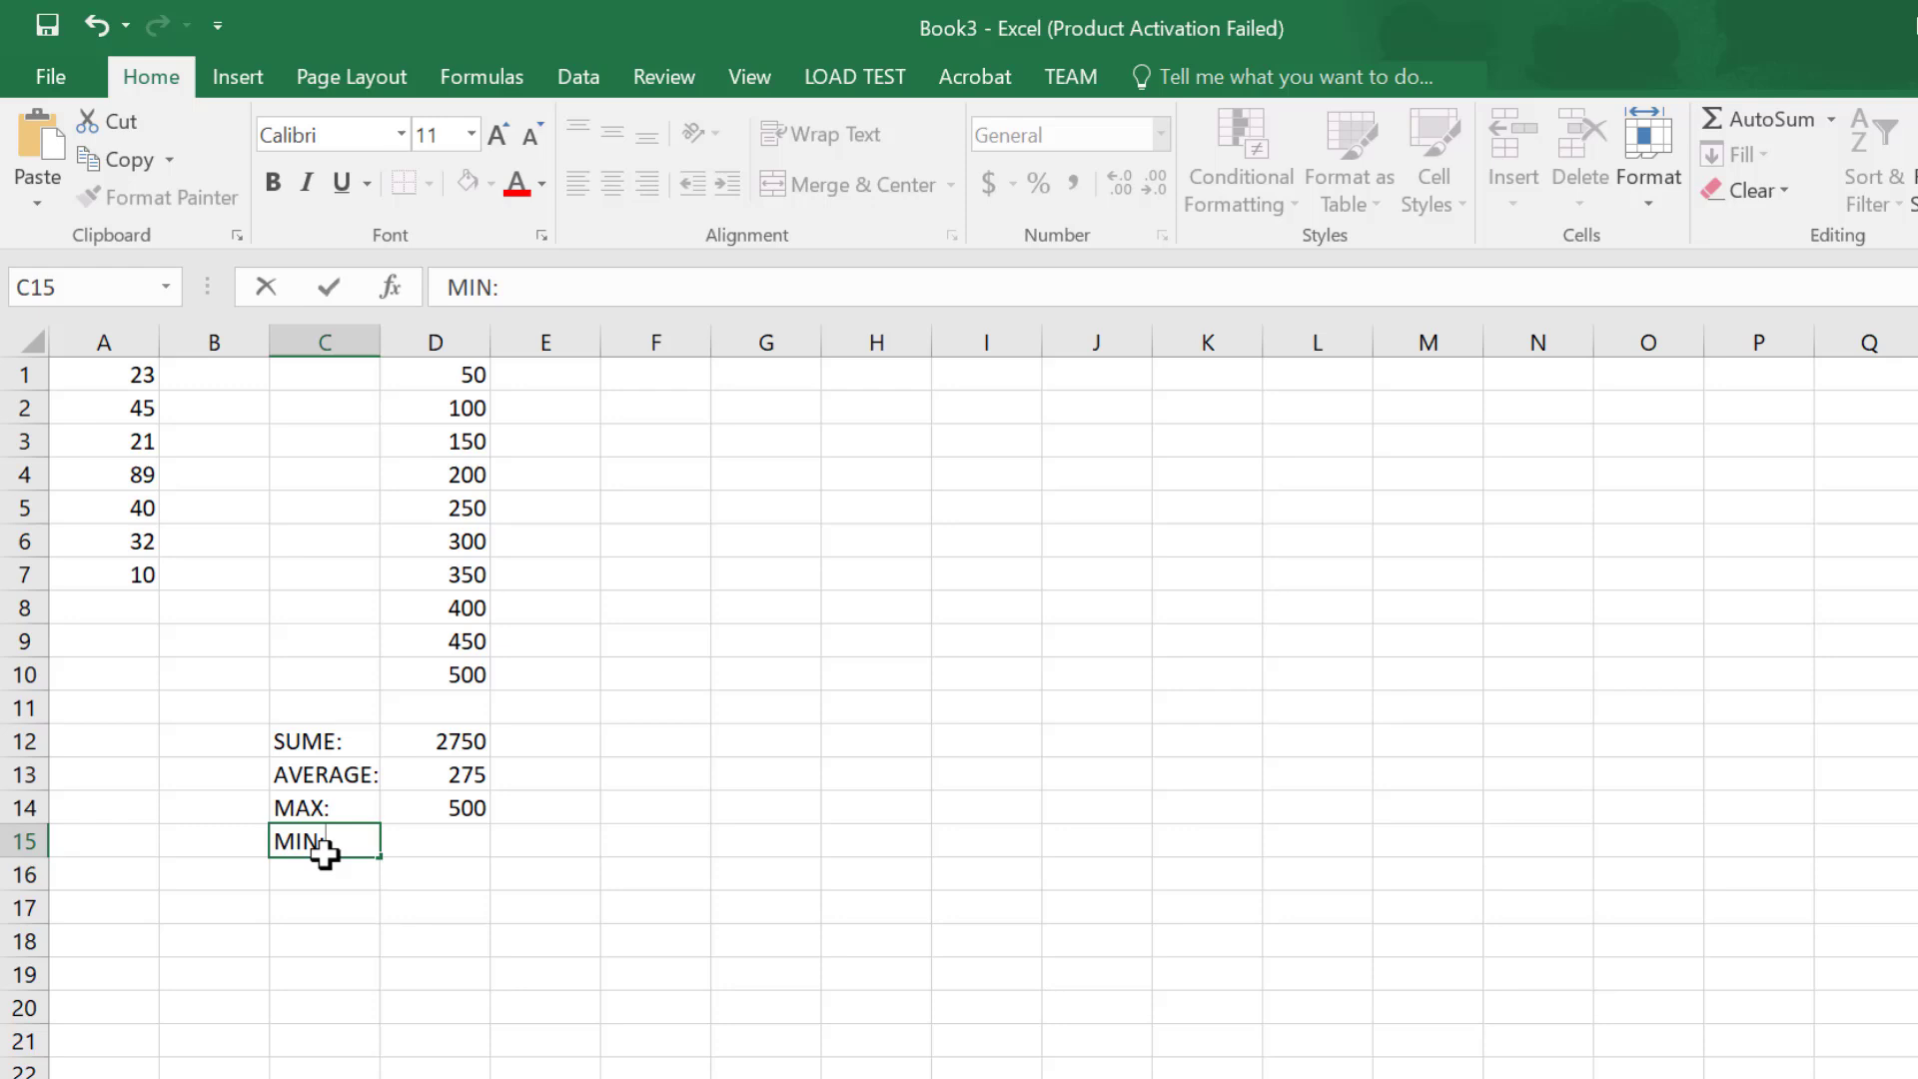
key(Tab)
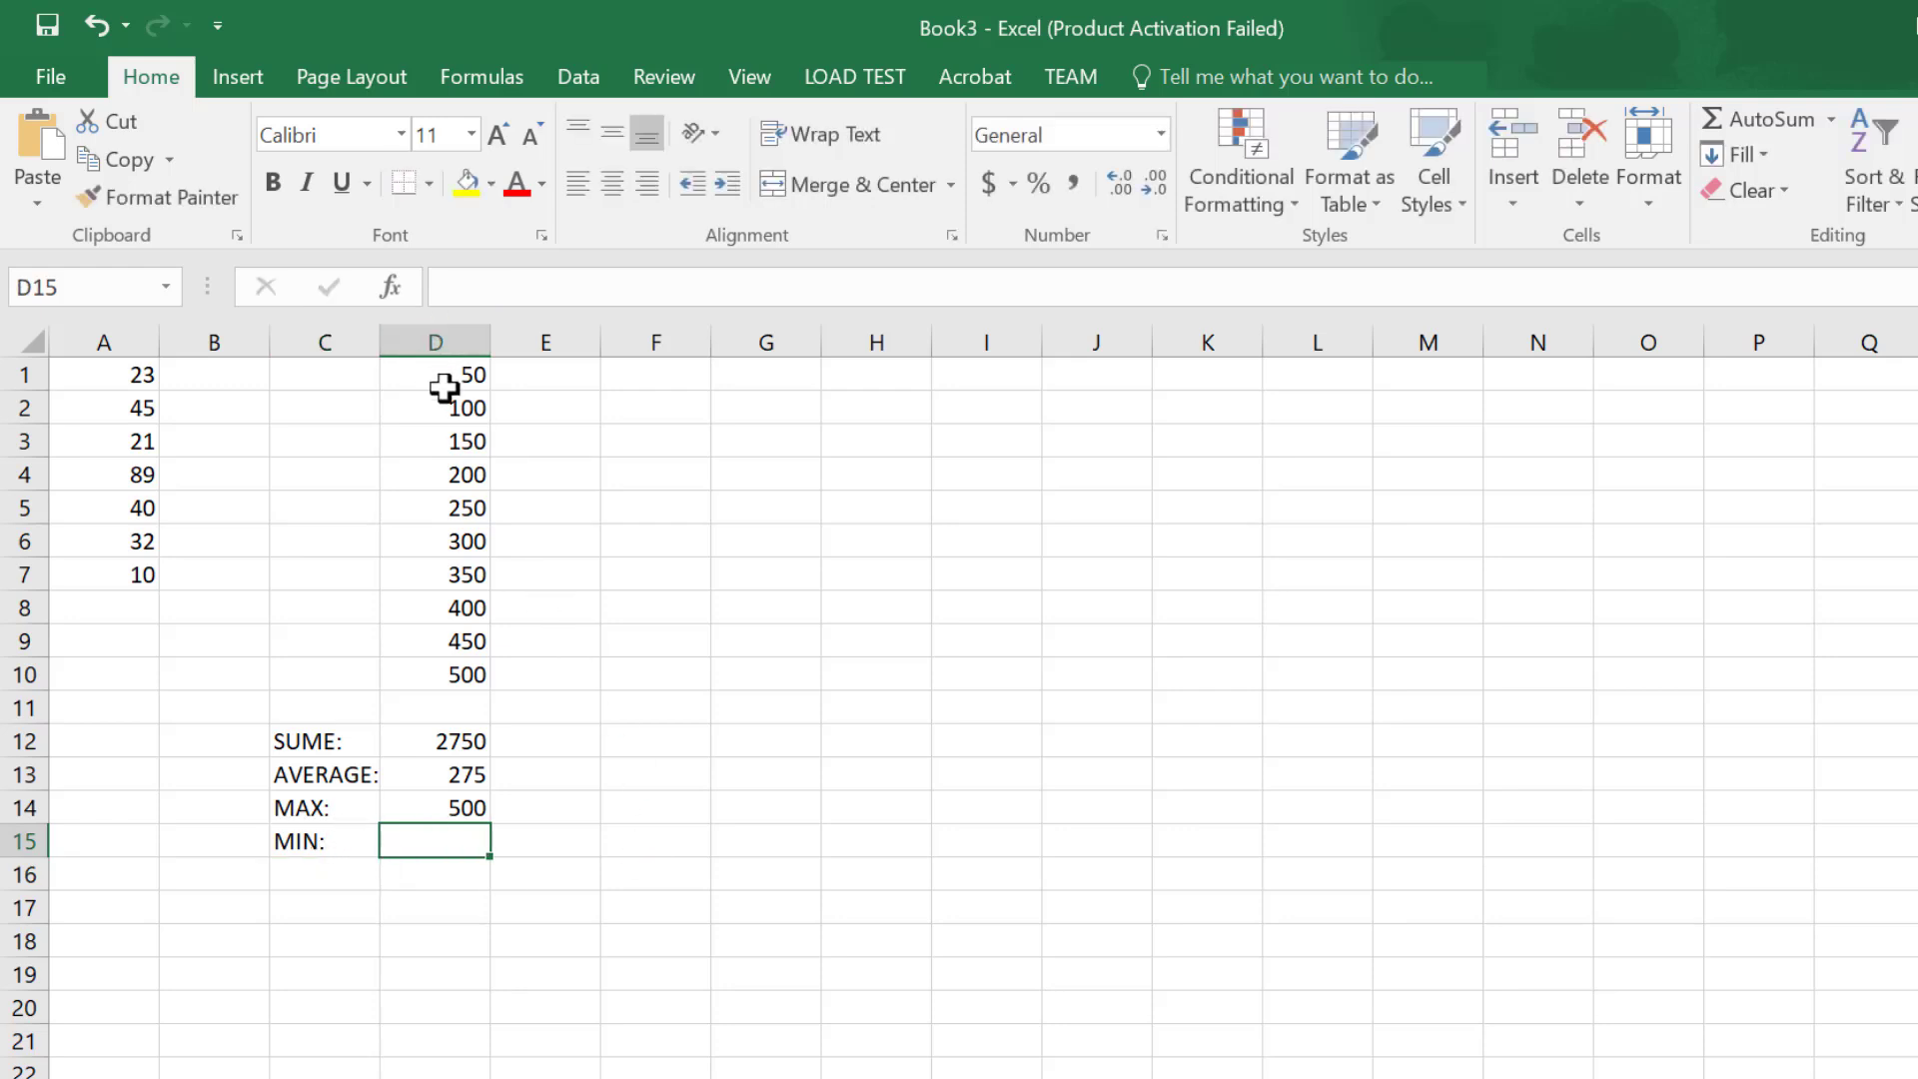
Step: Write a MIN formula in D15 by hand, with D1:D10 as its range
text(=)
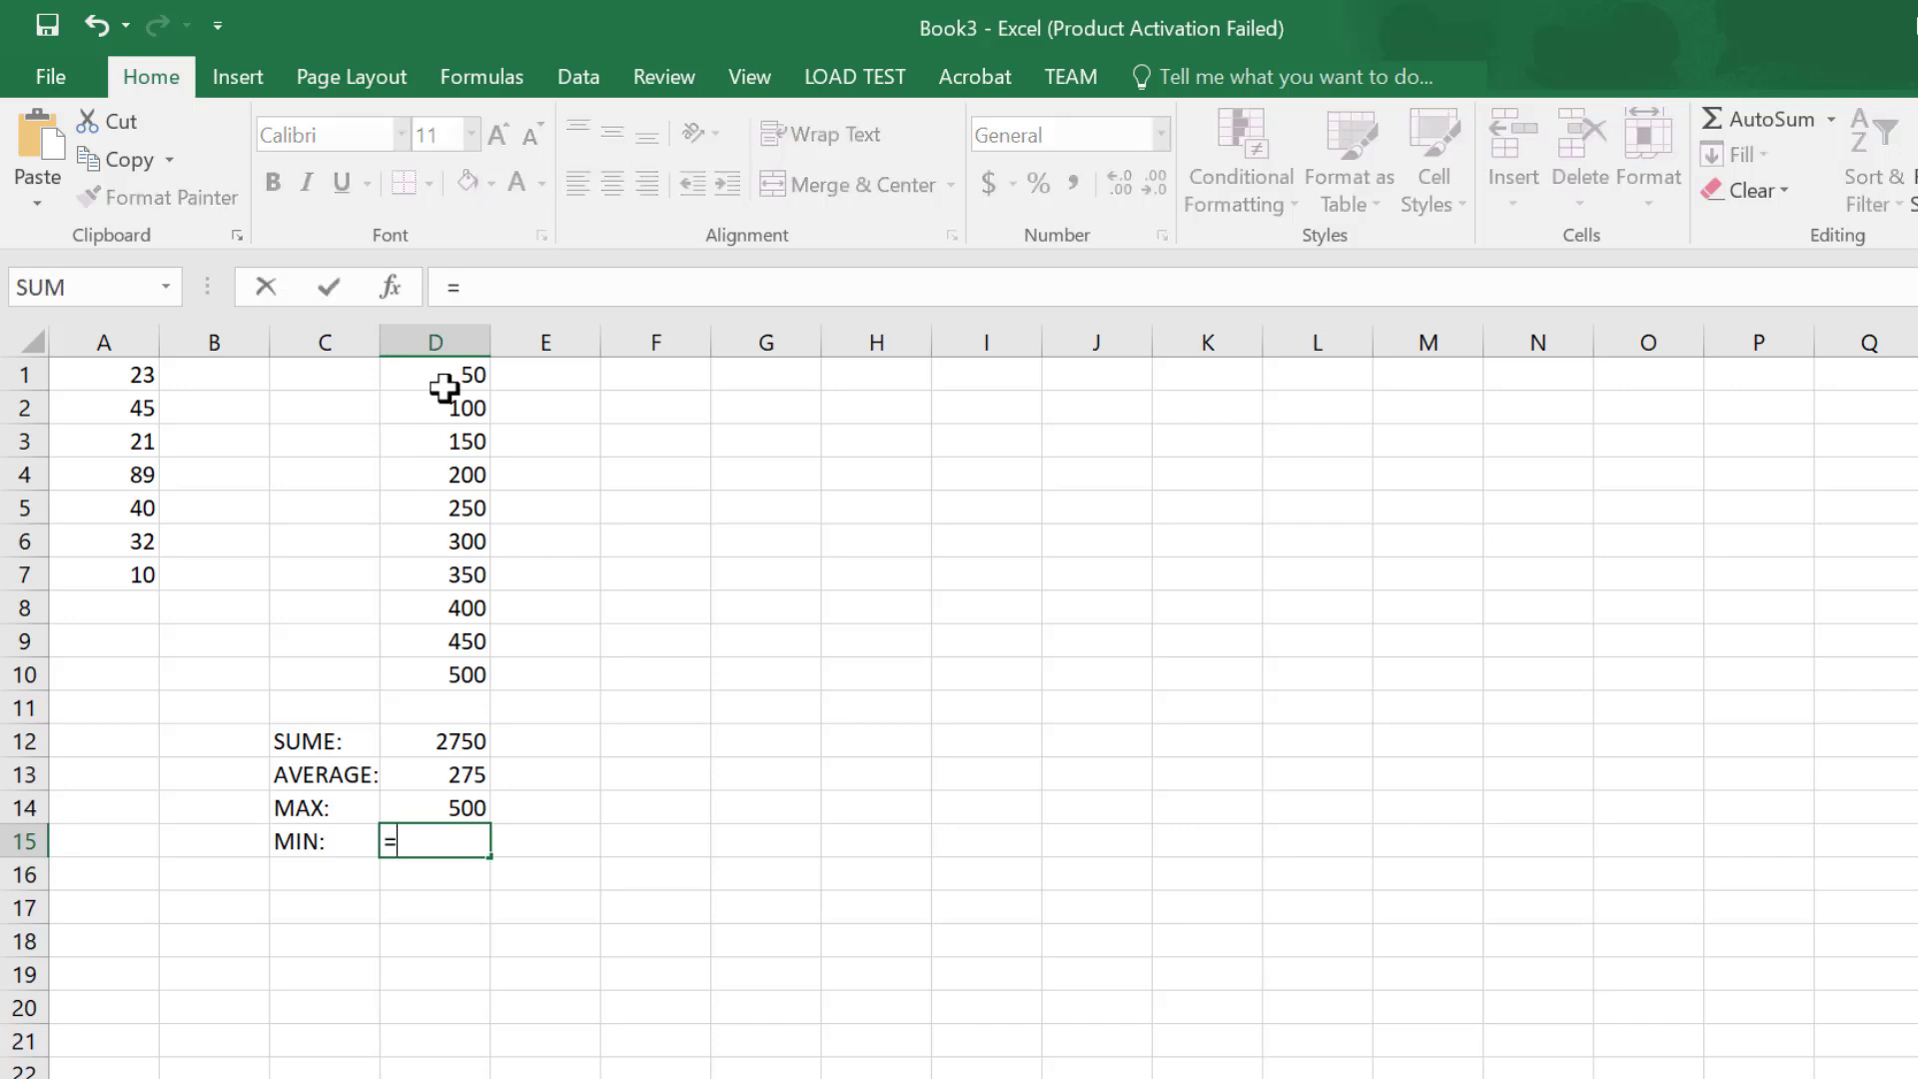
text(MI)
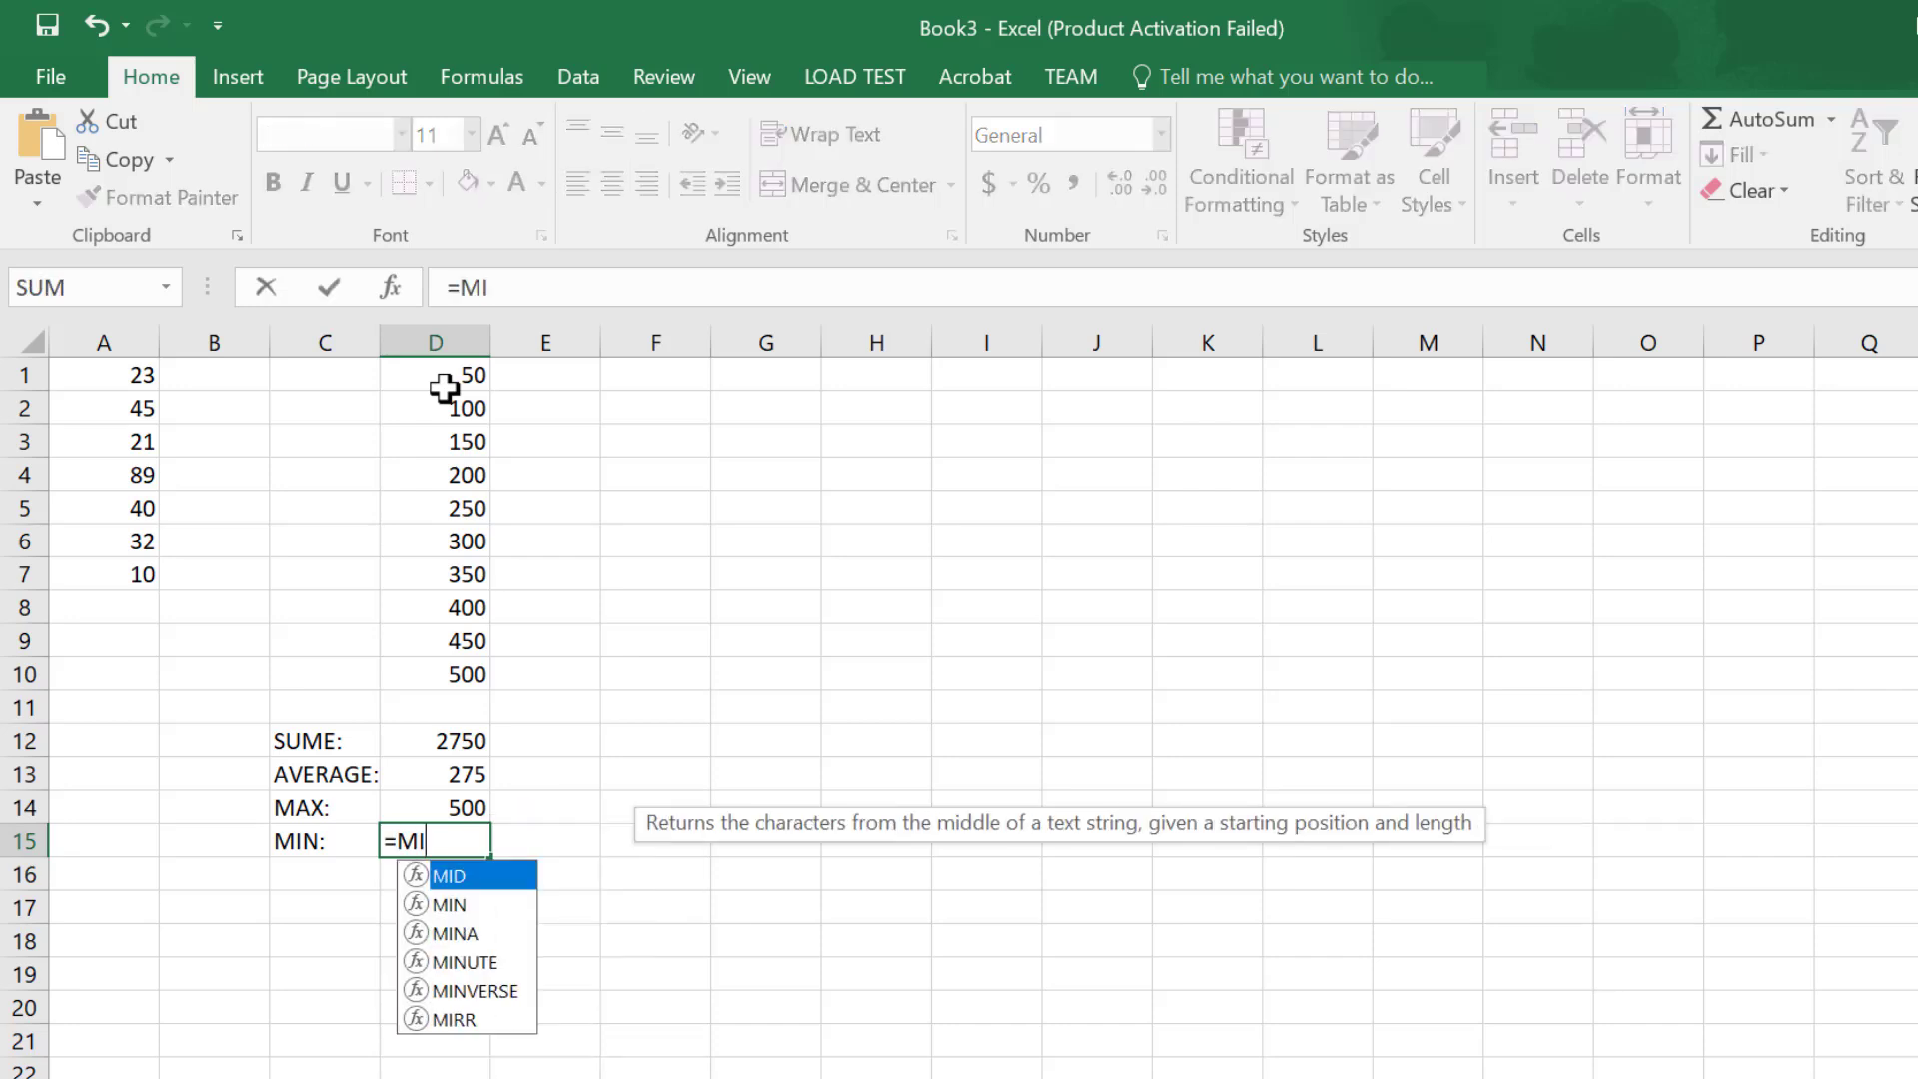
text(N()
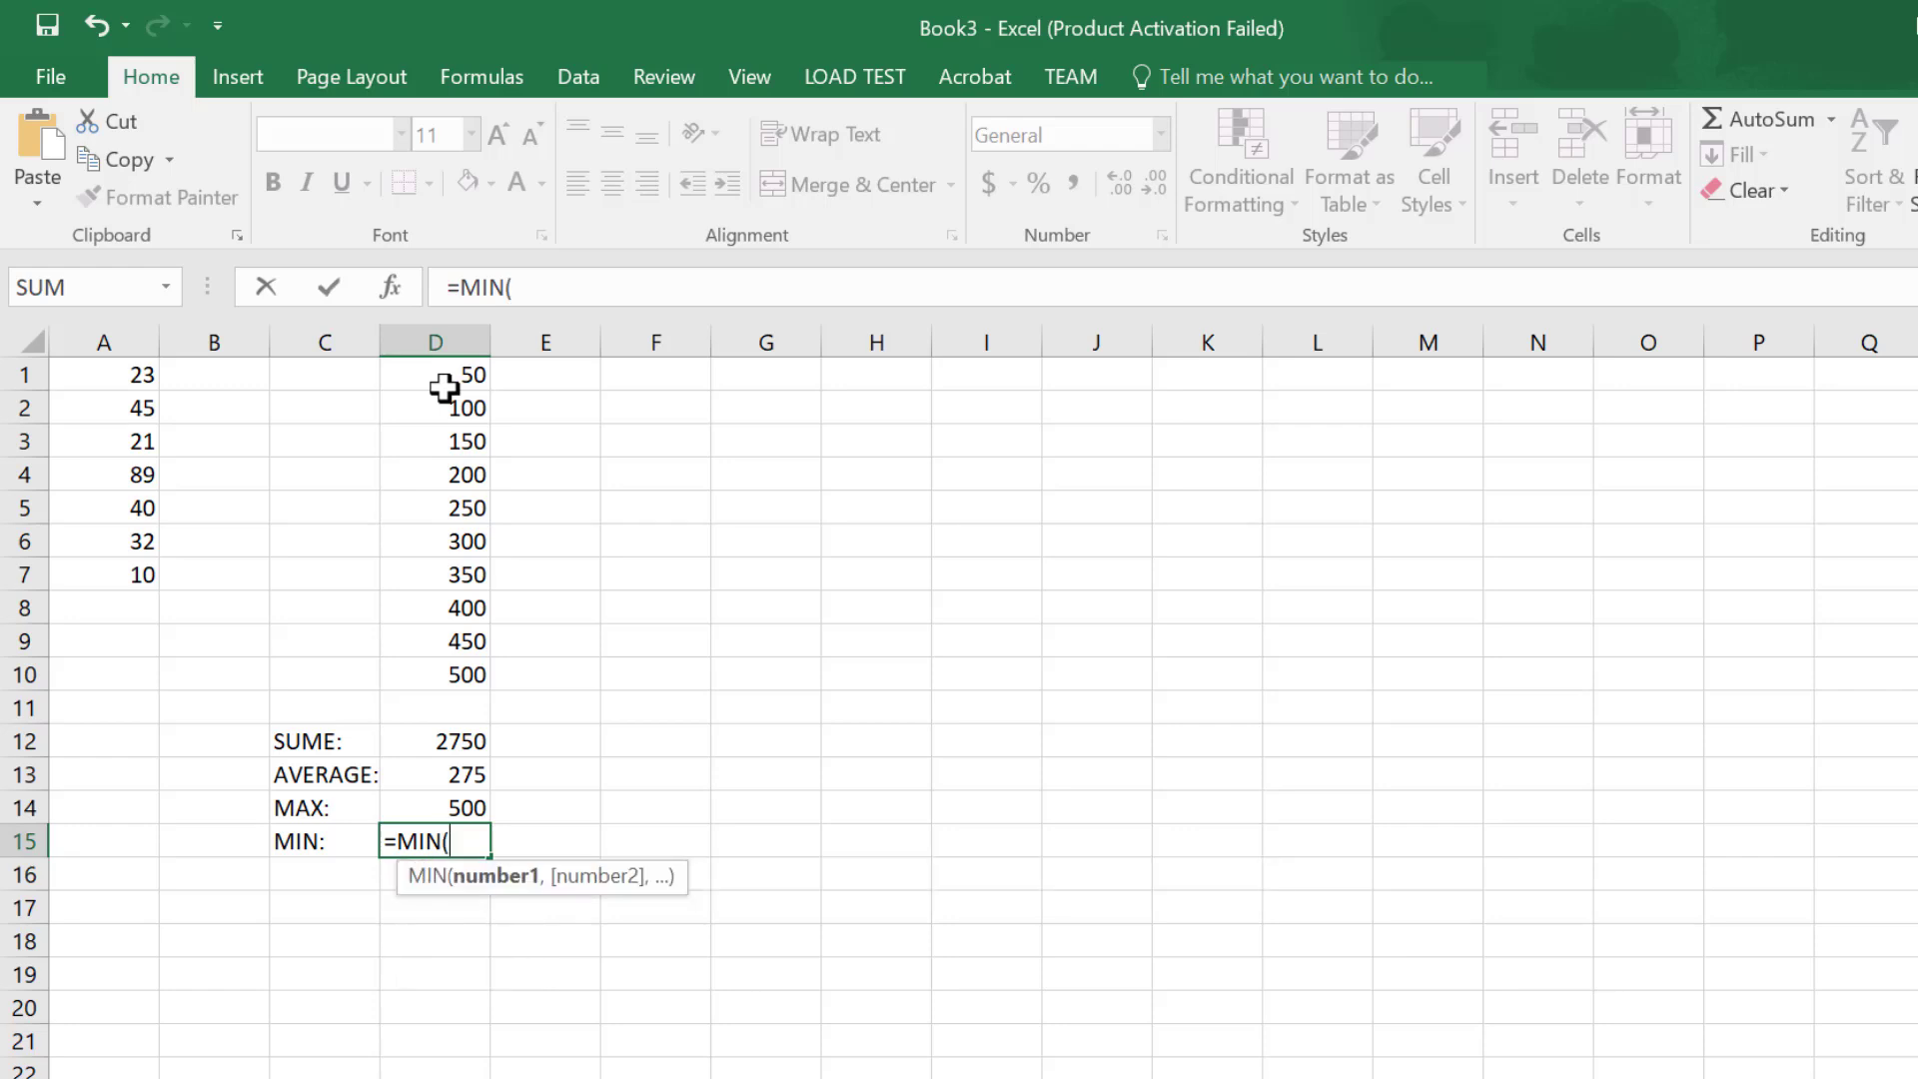
mouse_move(443, 388)
mouse_down()
mouse_move(418, 668)
mouse_move(449, 376)
mouse_up()
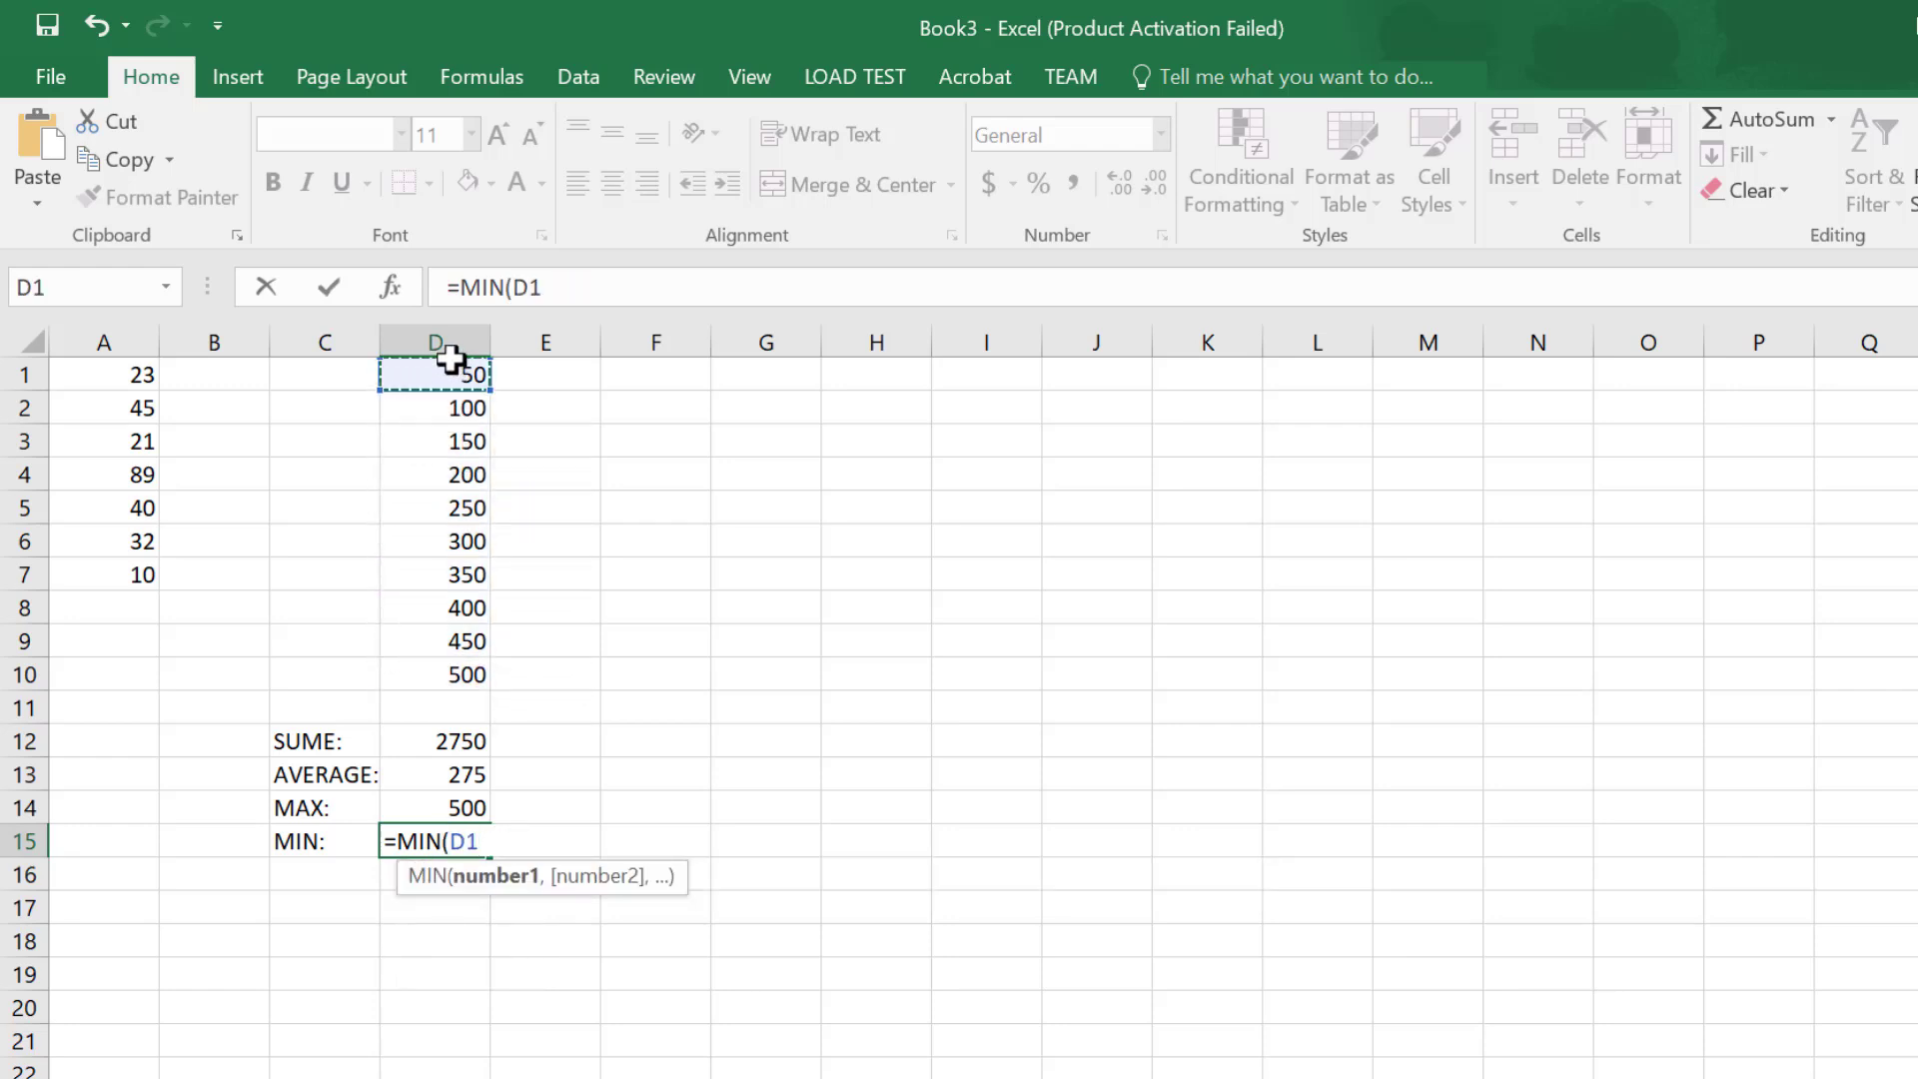
click(483, 841)
key(BackSpace)
key(BackSpace)
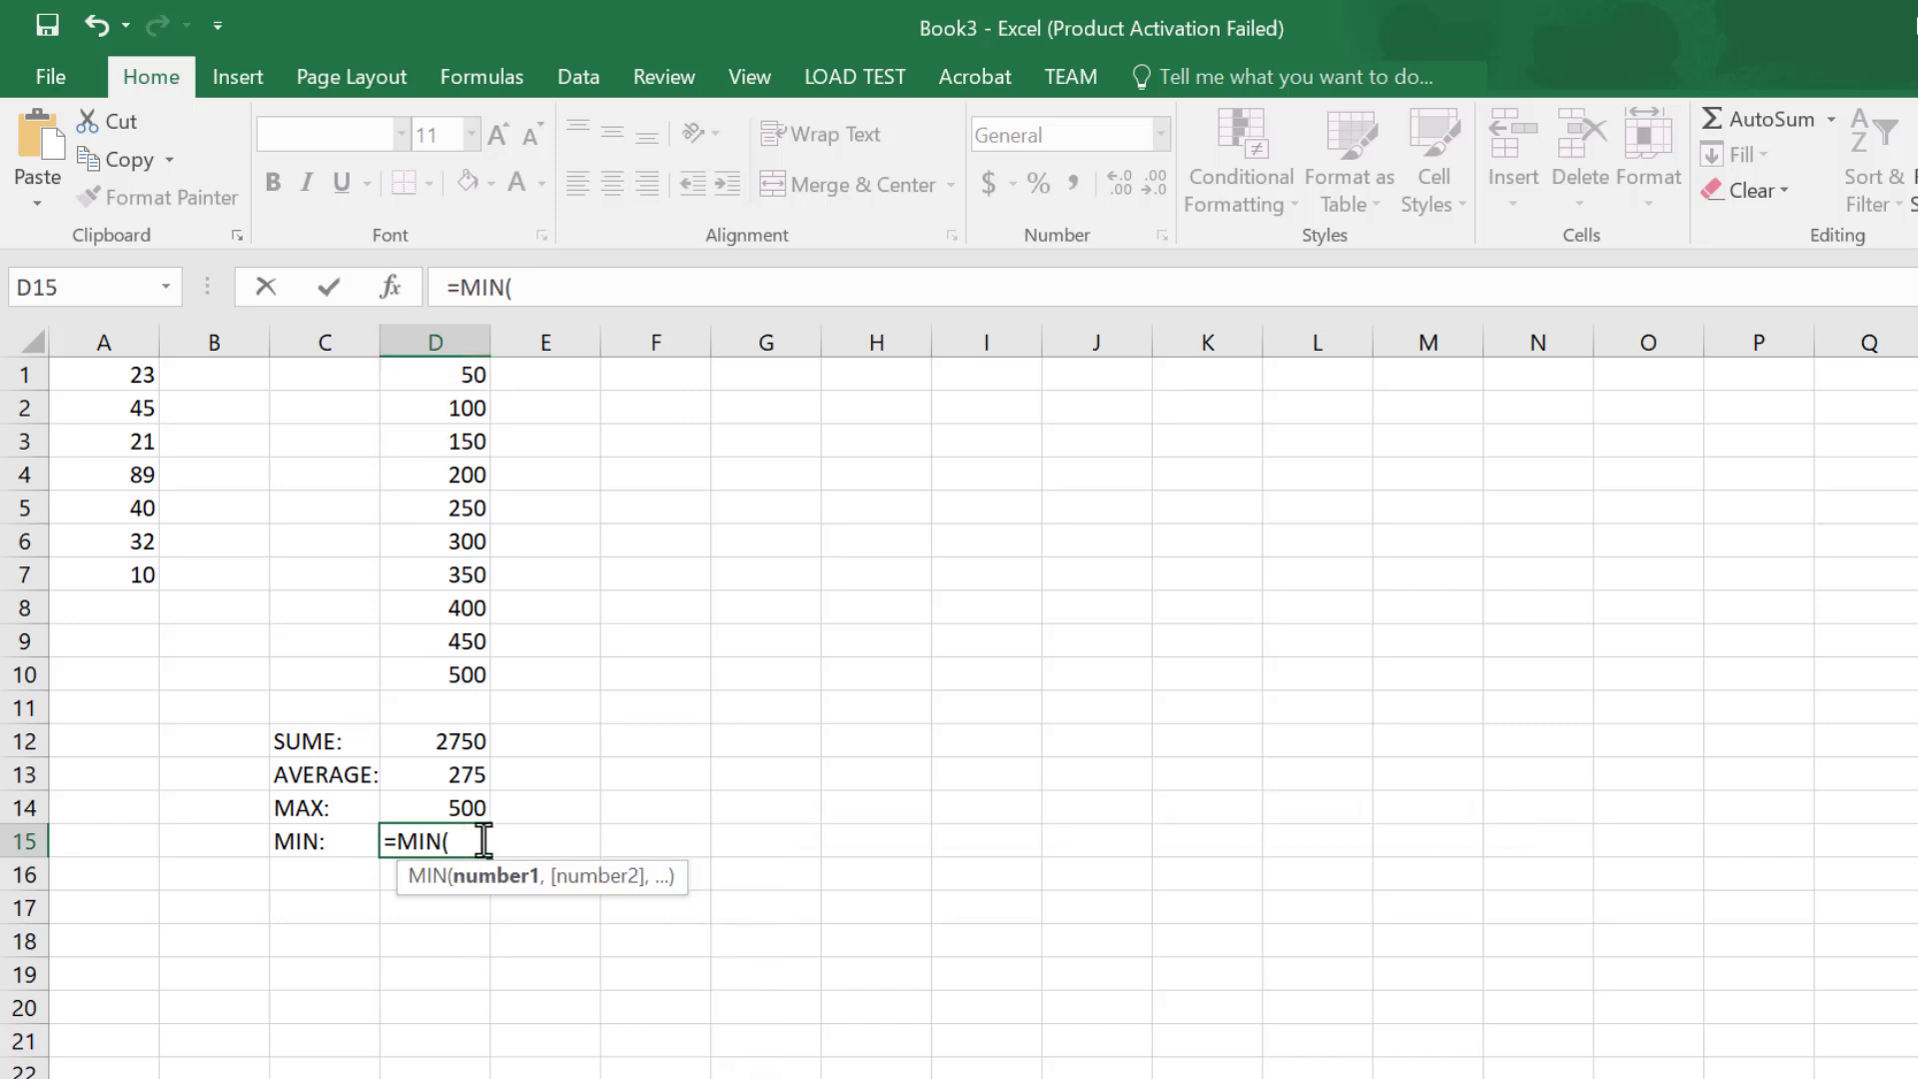
text(D1)
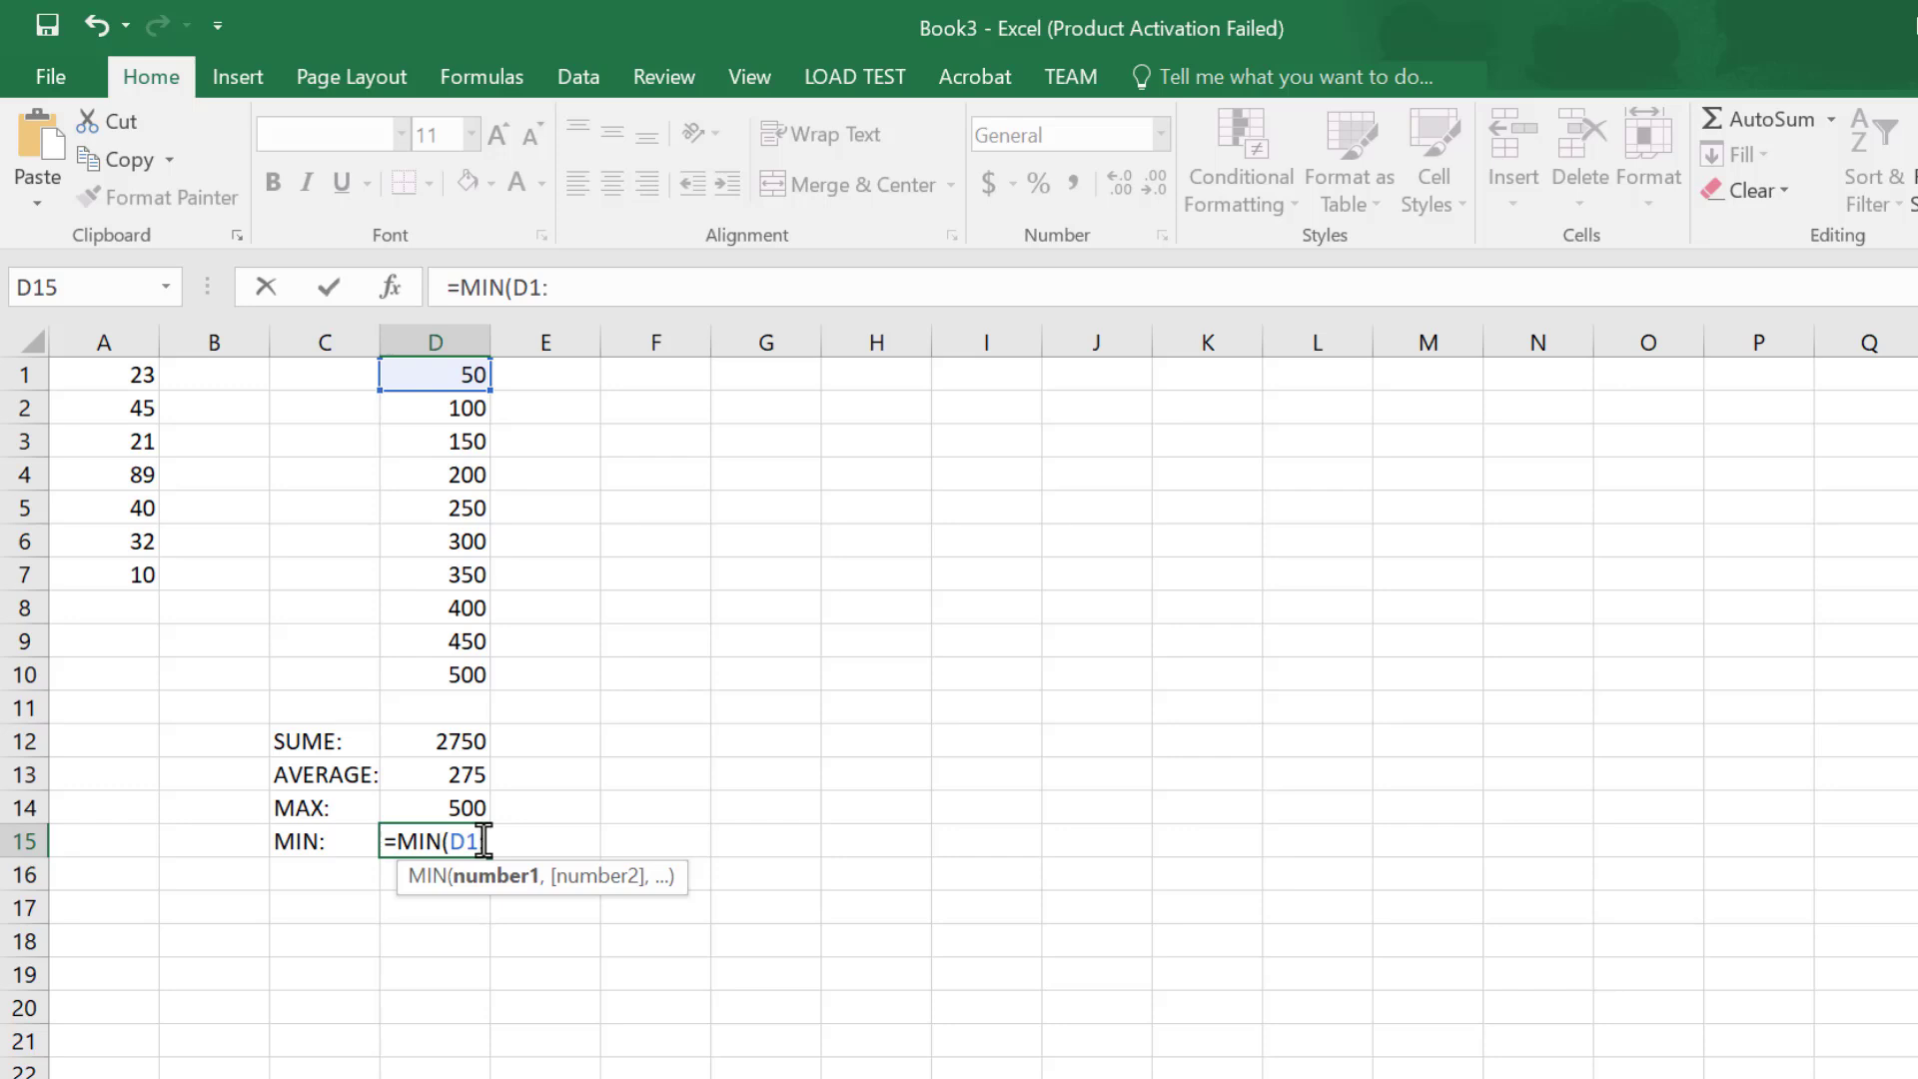
text(:D10)
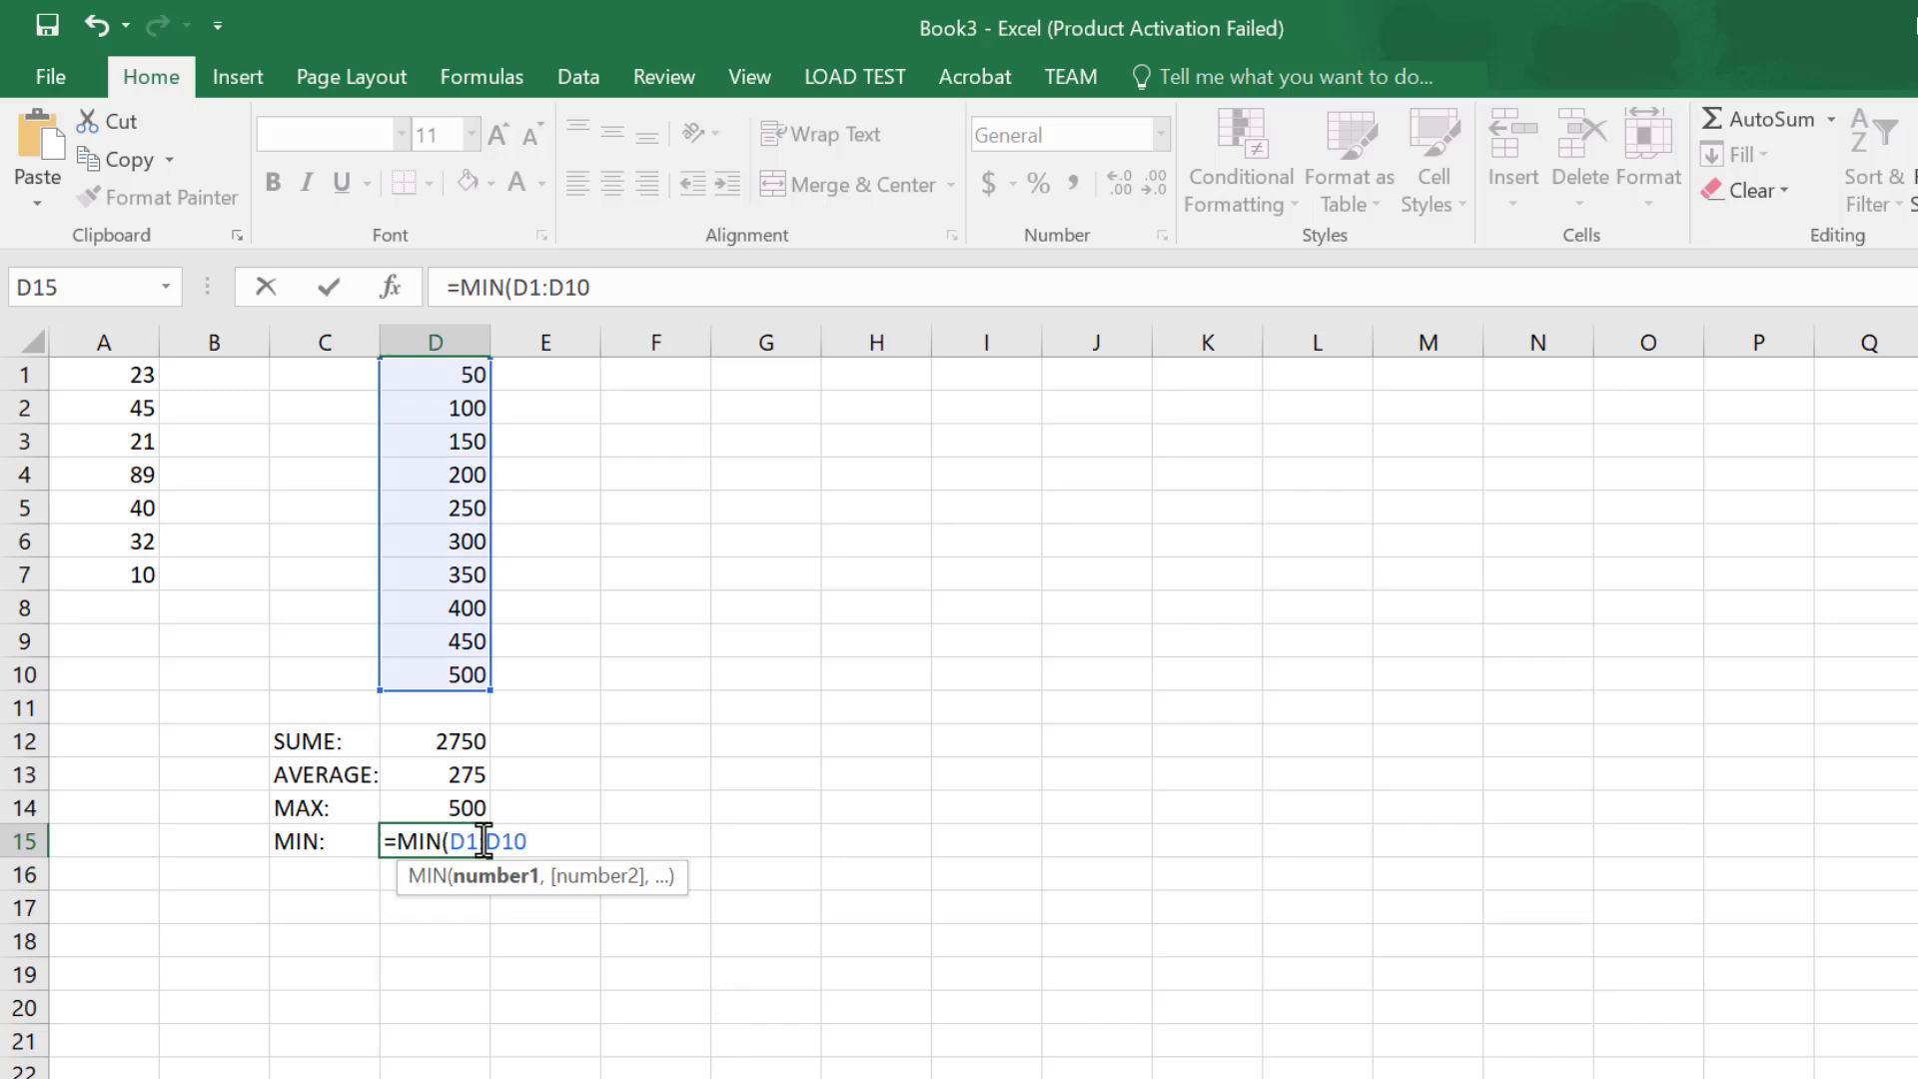
key(Return)
Step: Enter the label "COUNT:" in C16
key(Left)
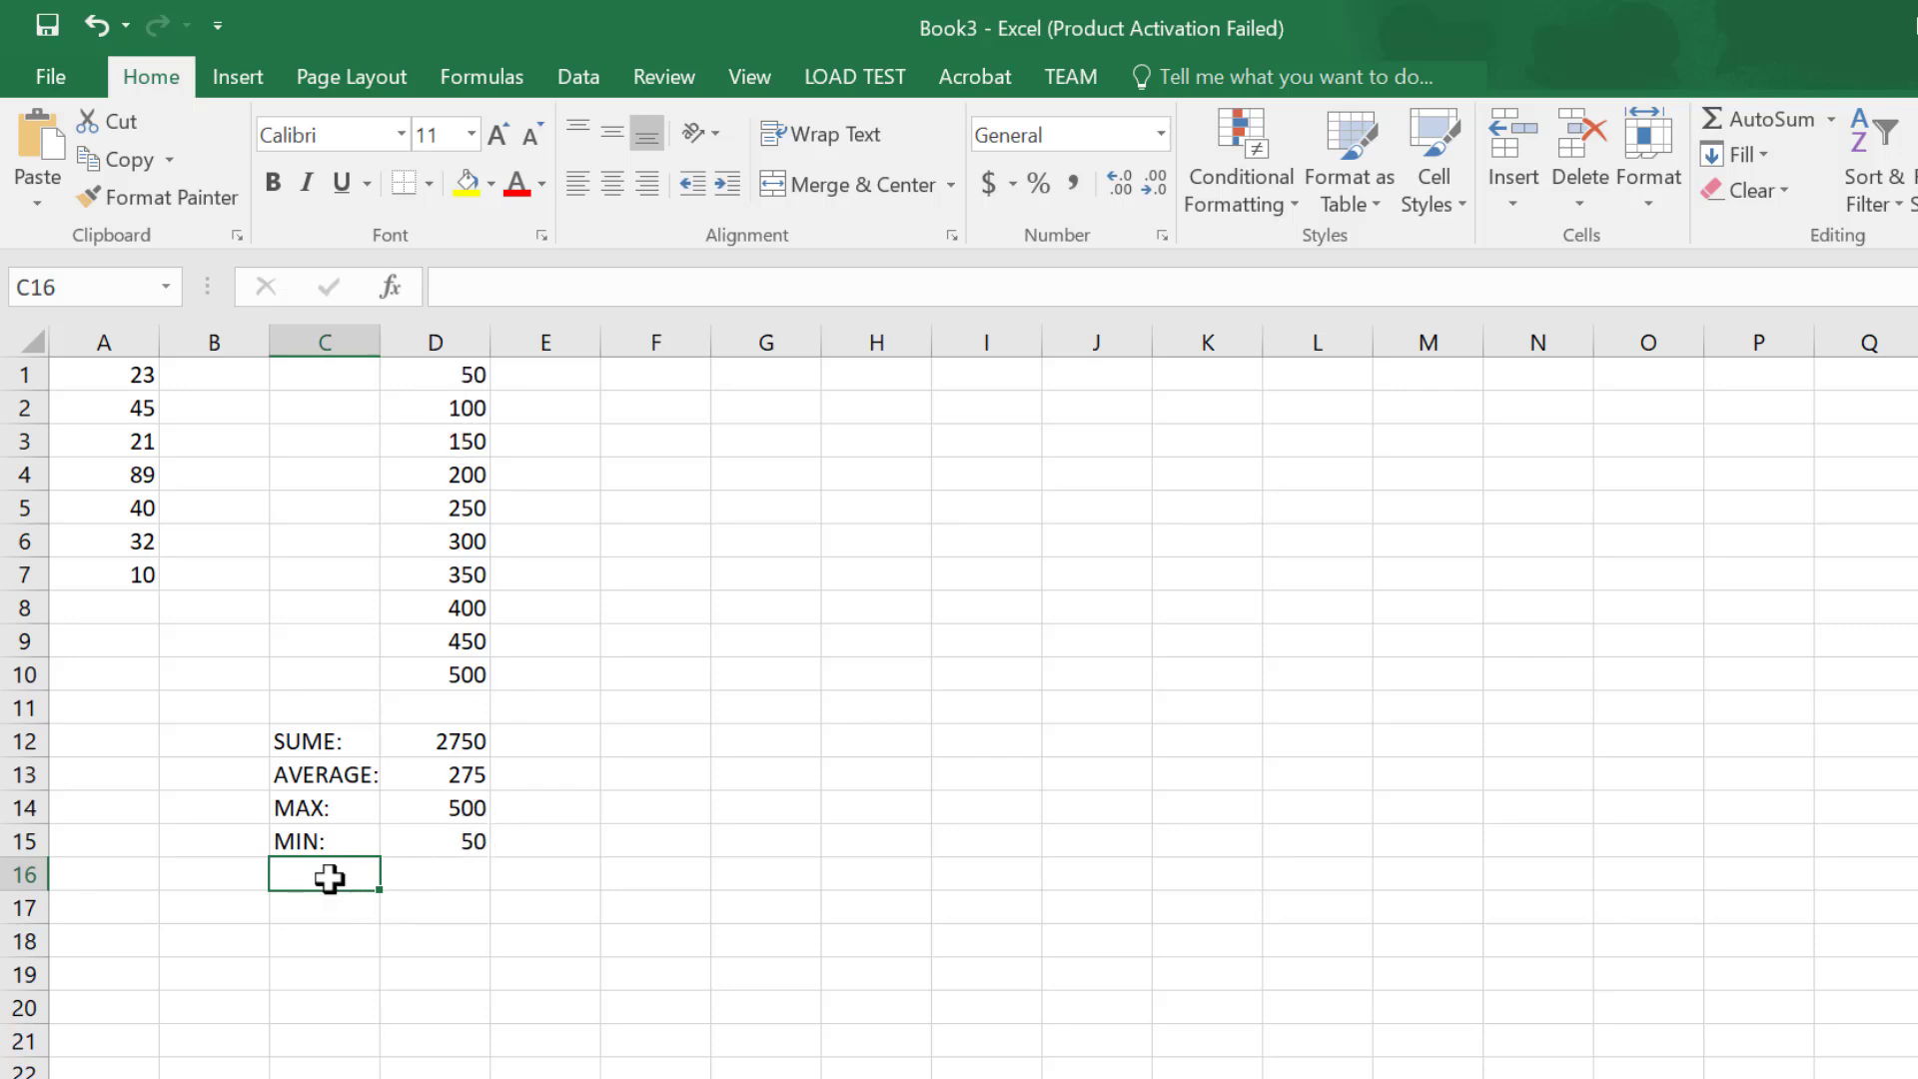
text(COUNT:)
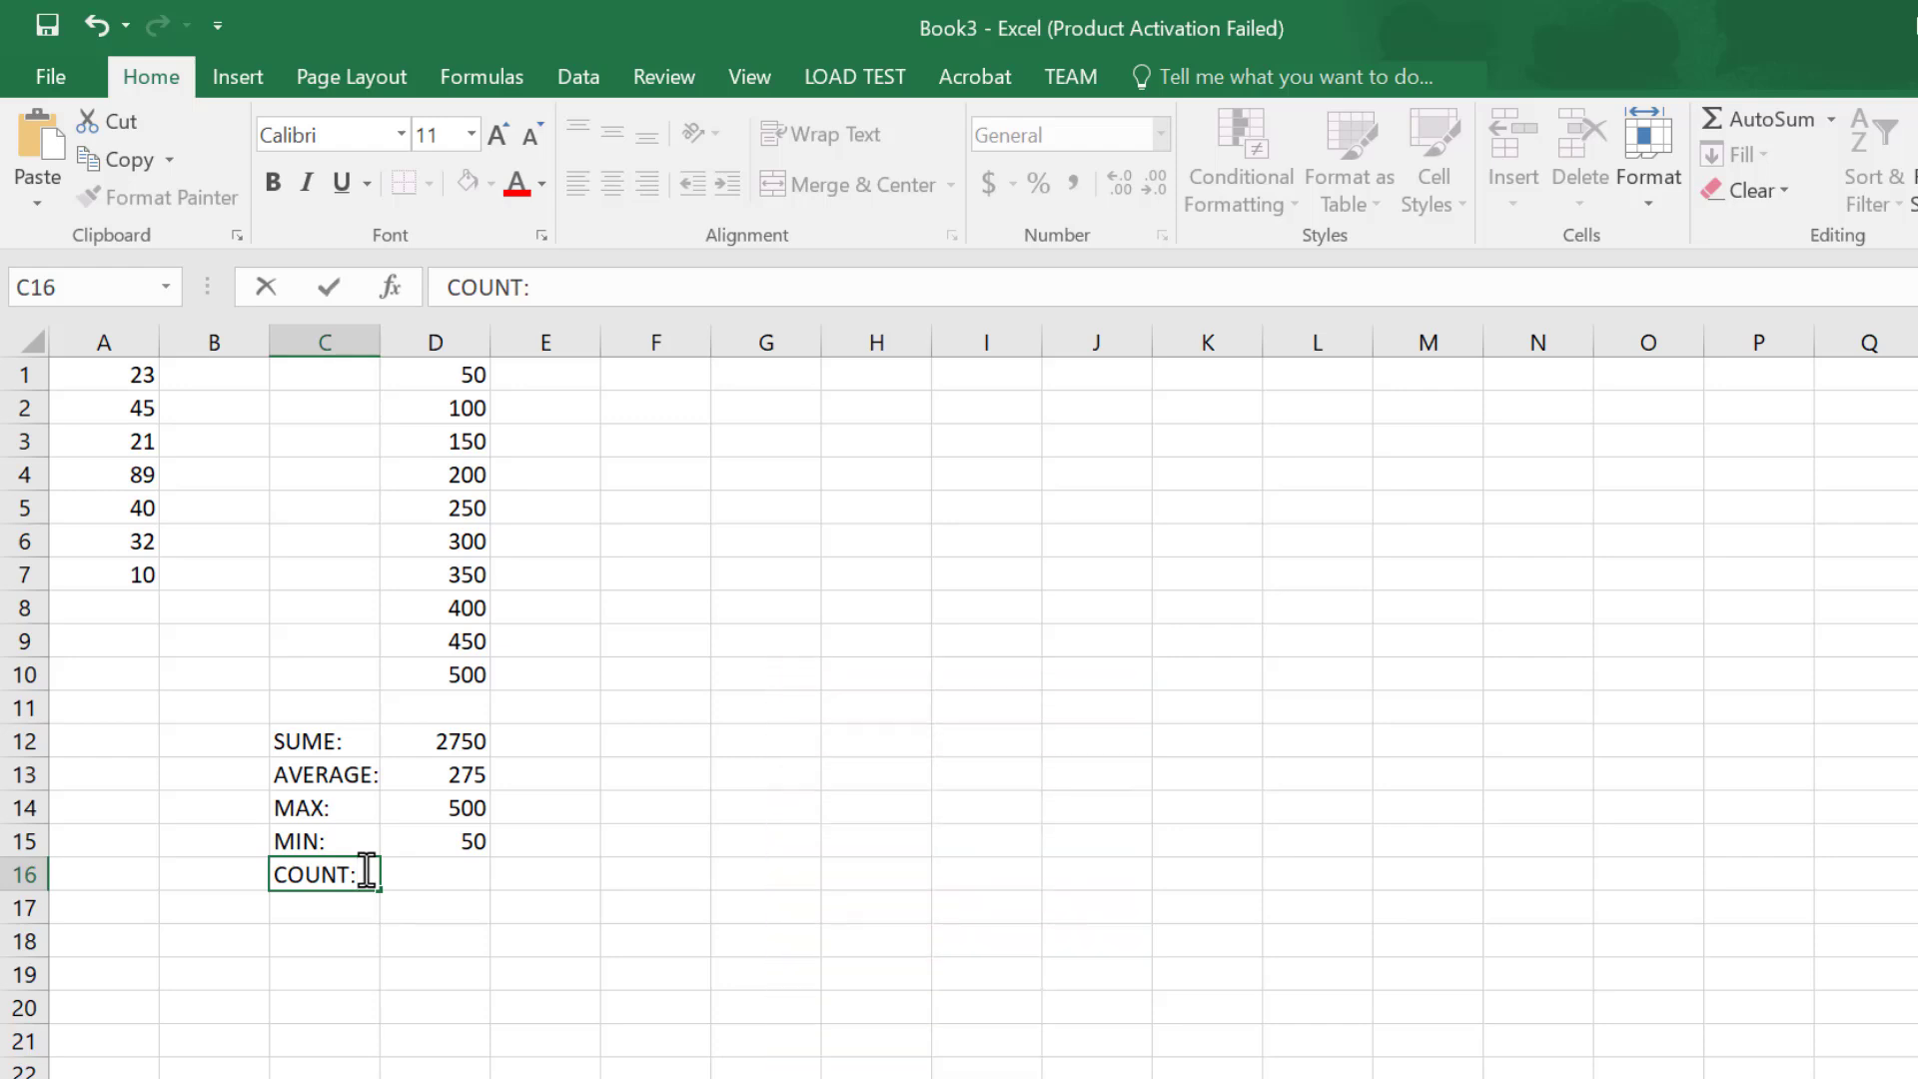
key(Tab)
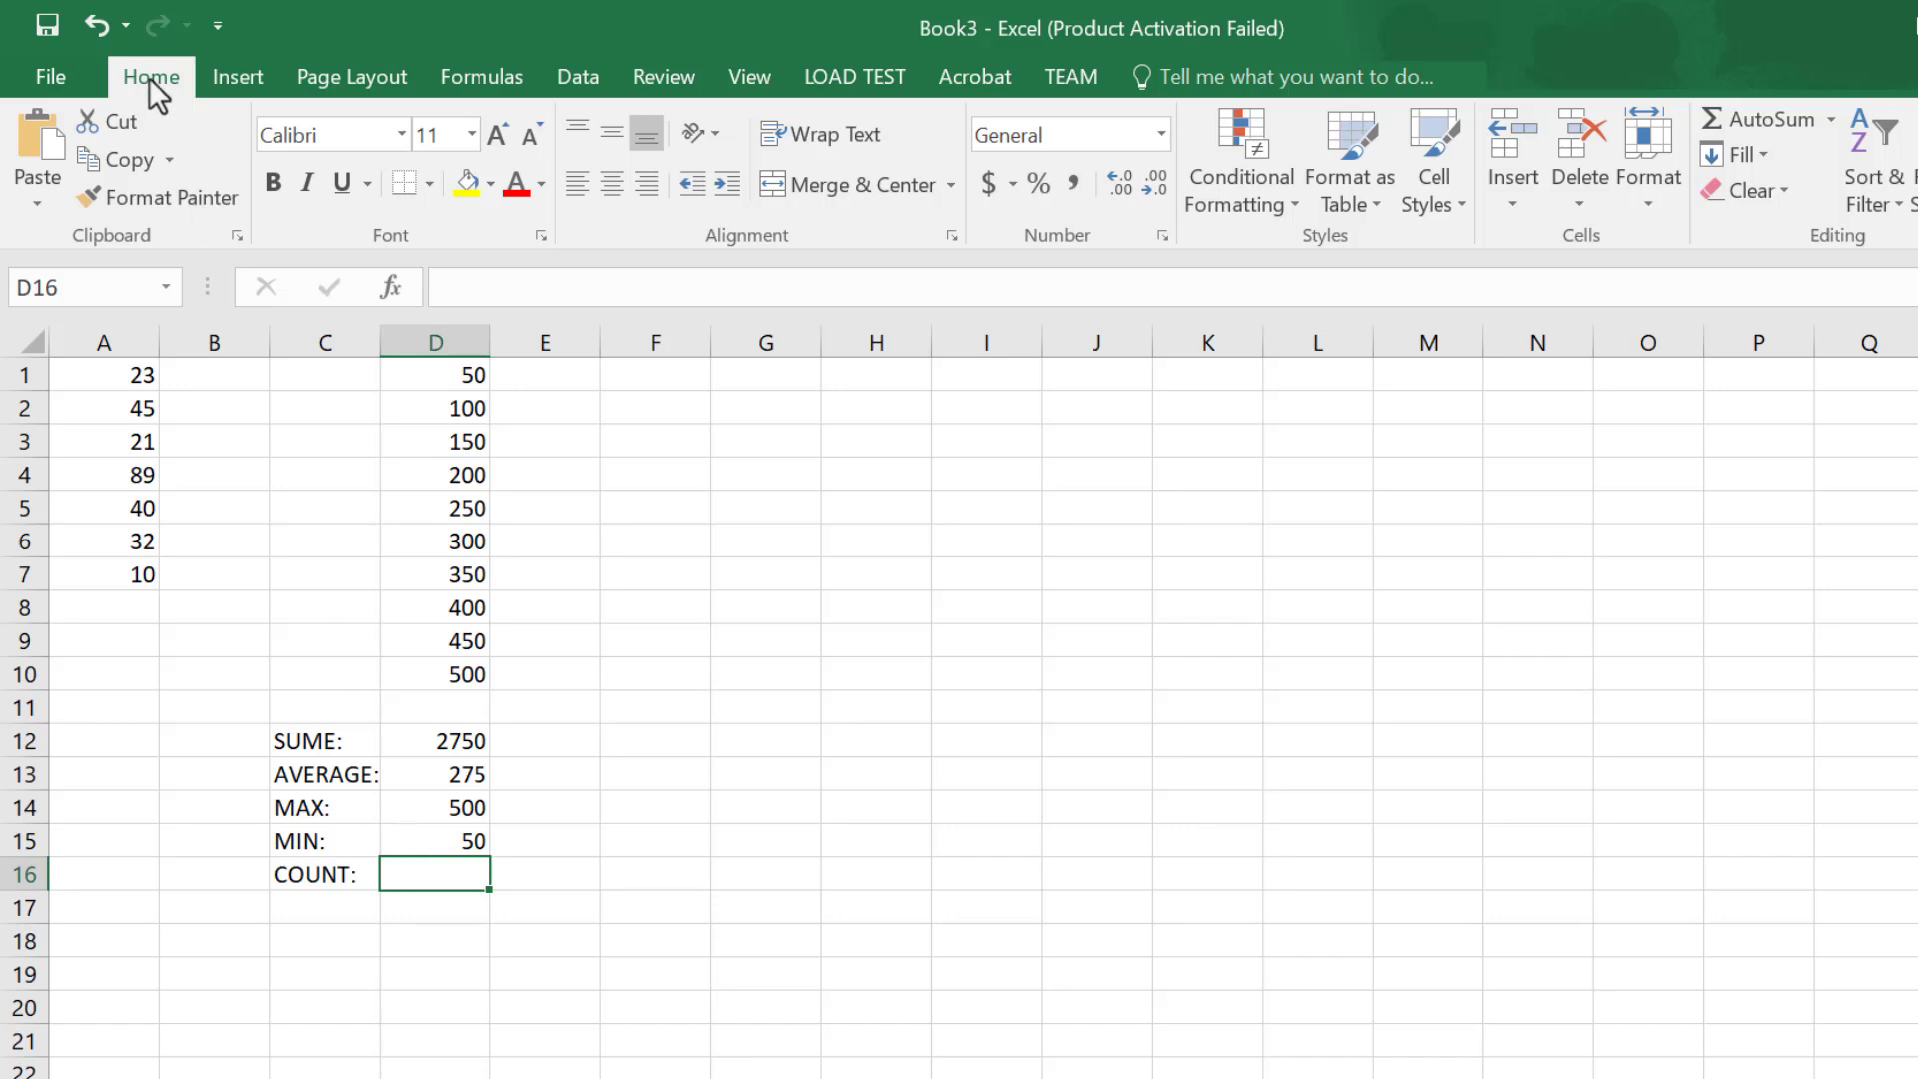
Step: Use AutoSum's Count Numbers function in D16 on the range D1:D10
click(1831, 121)
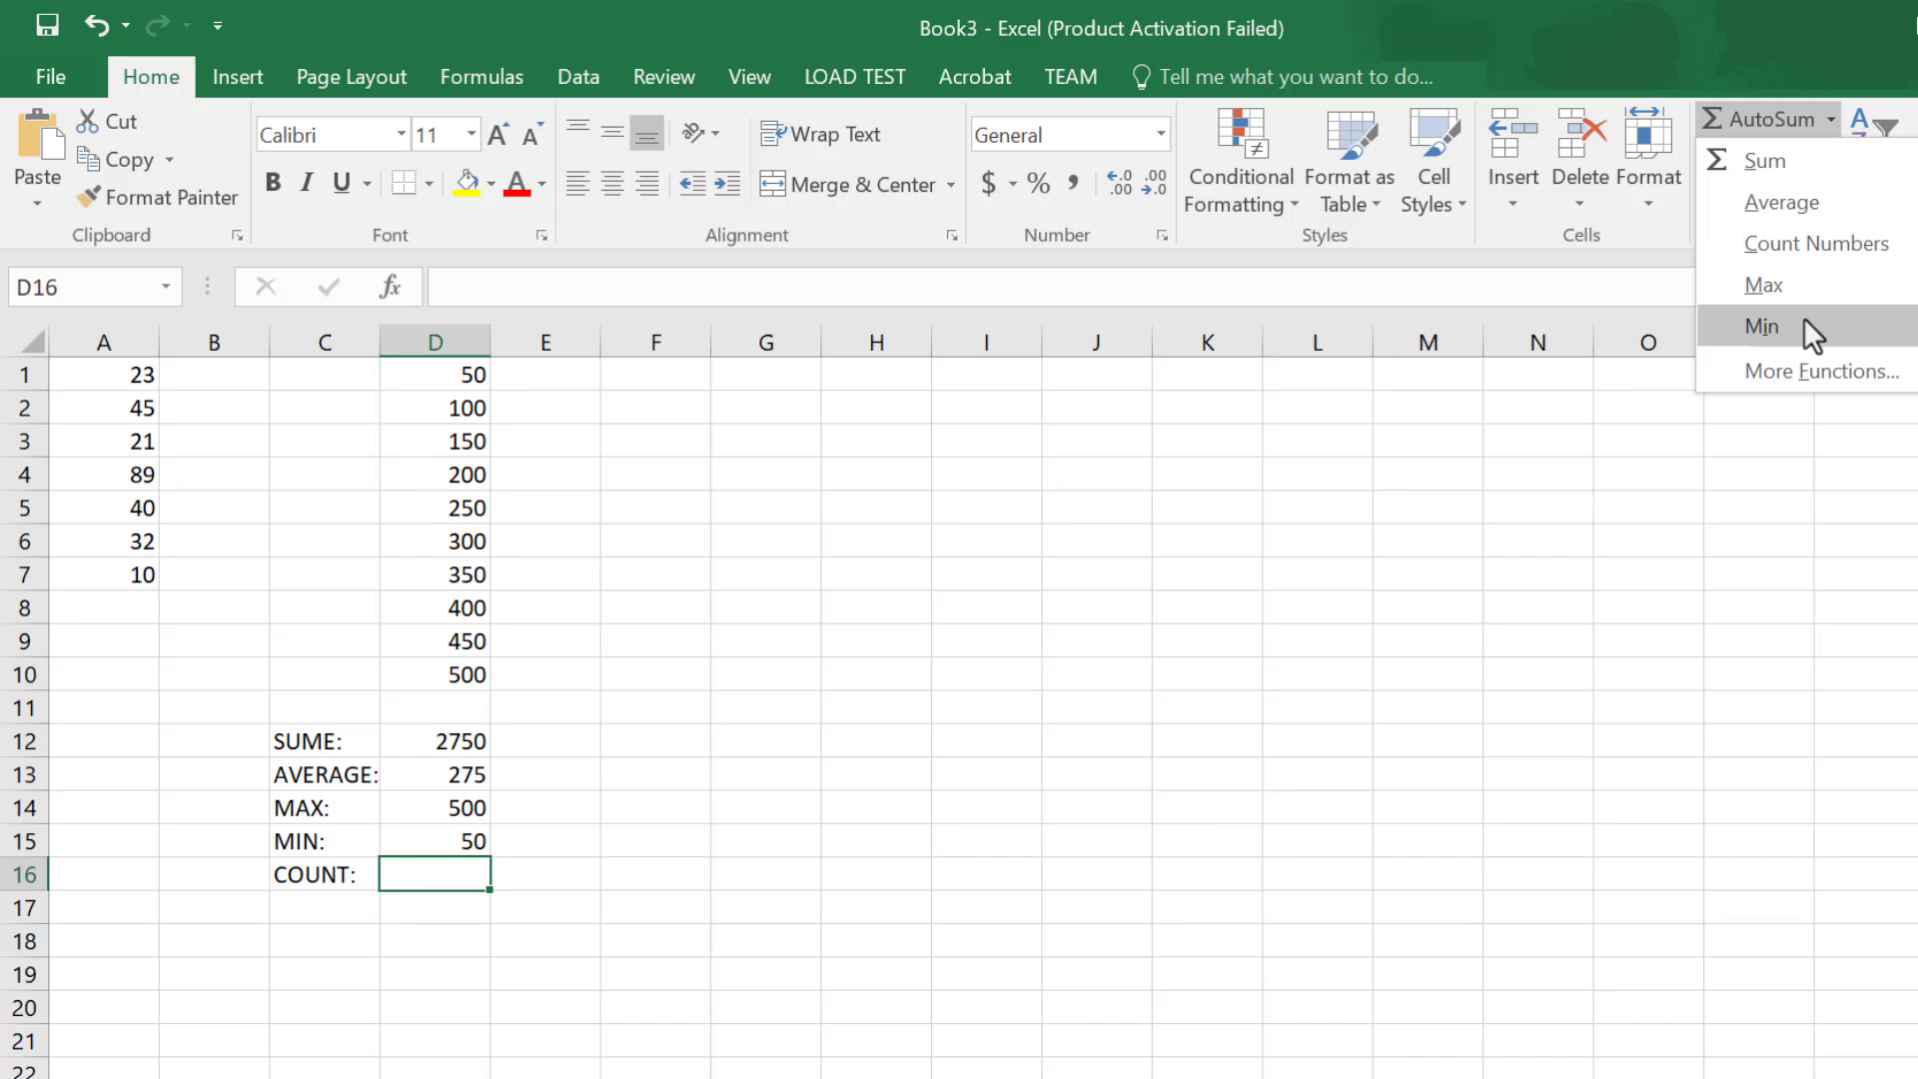
click(1801, 250)
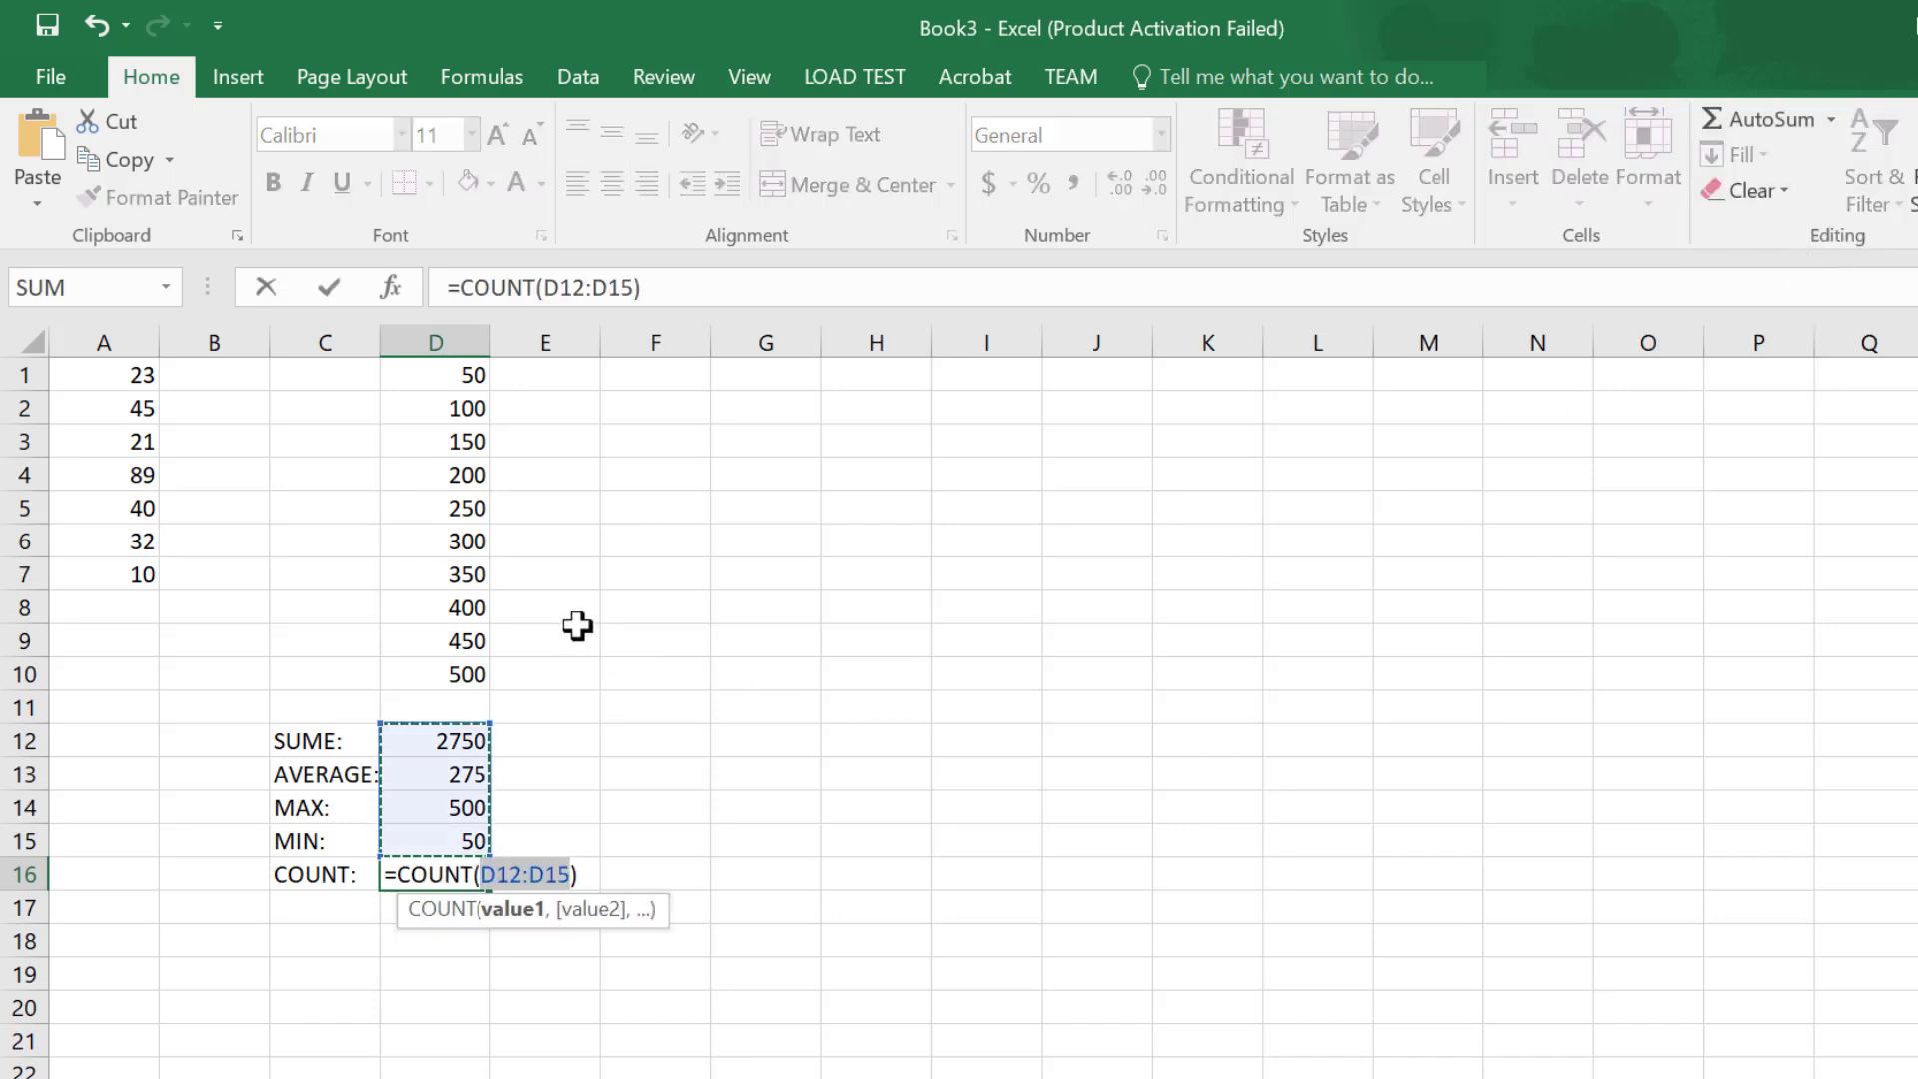
drag(434, 373, 466, 668)
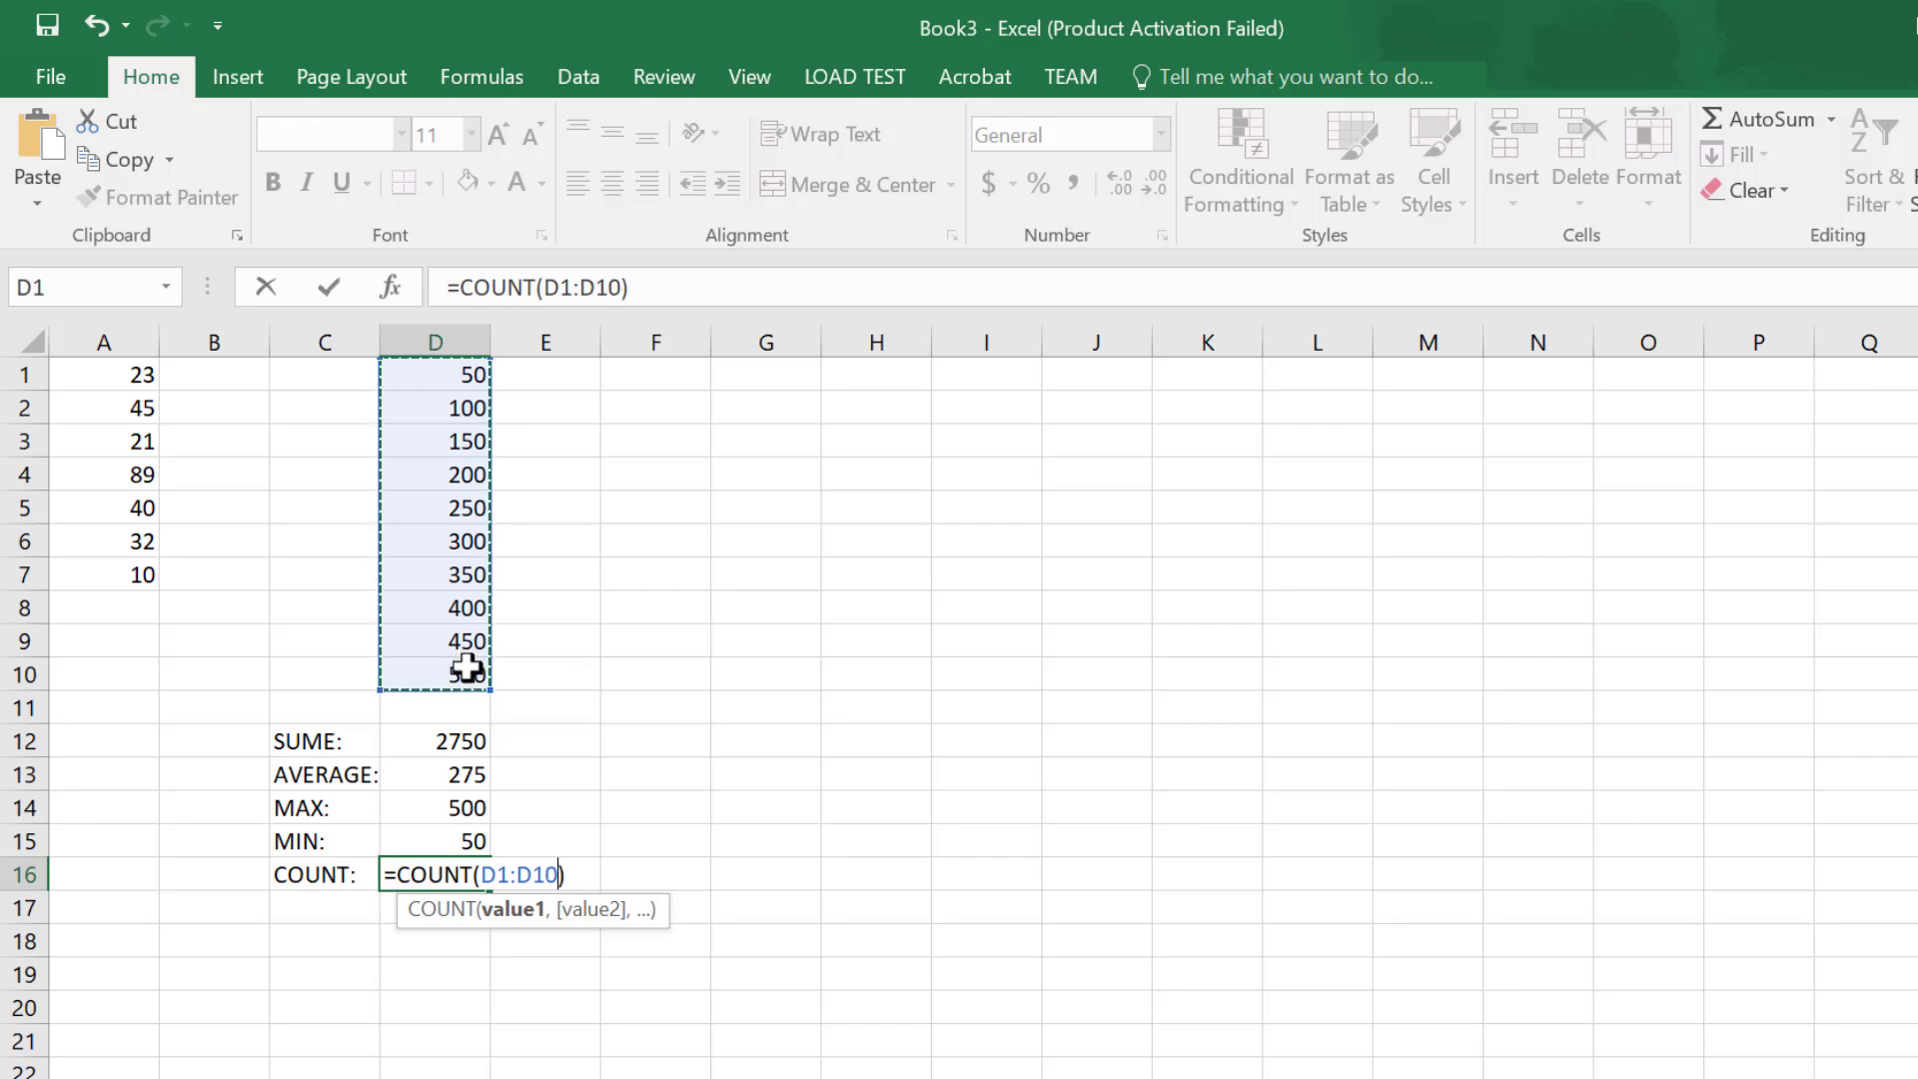
key(Return)
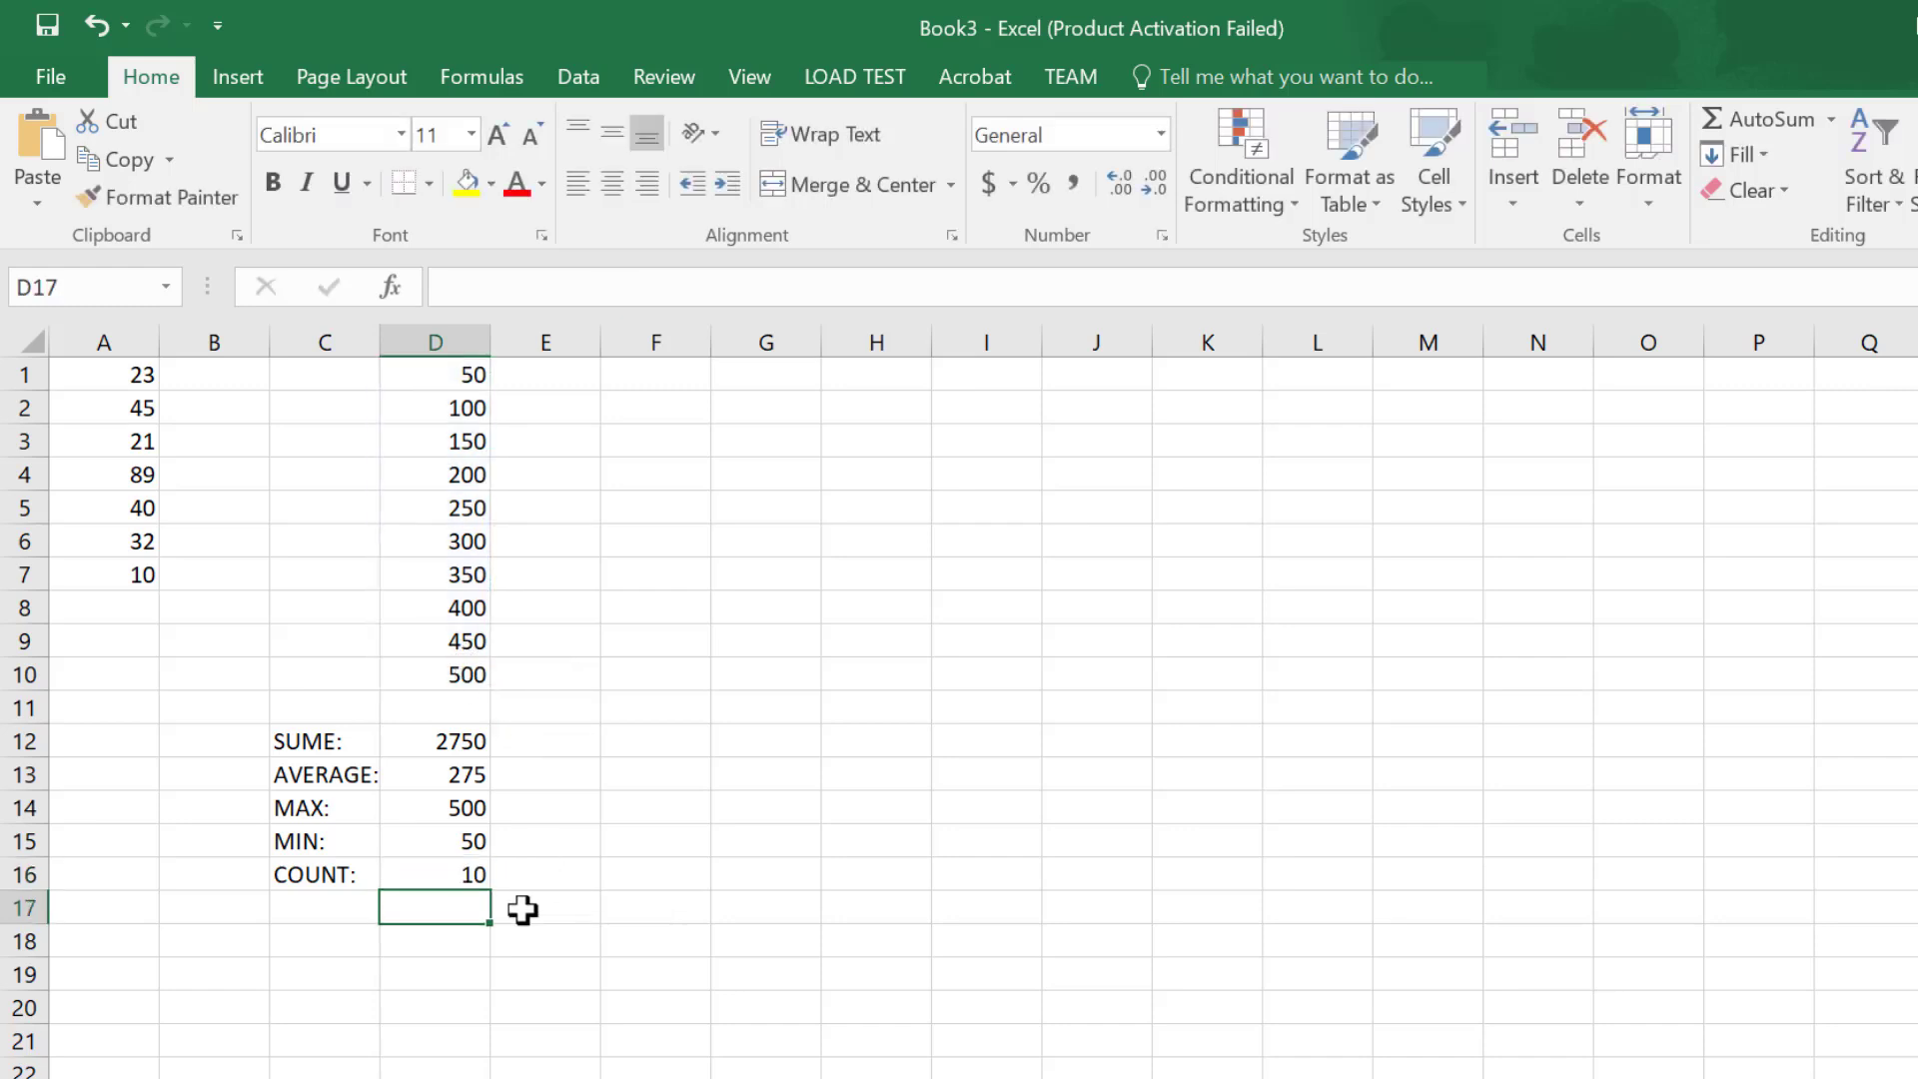
Step: Review the count formula in D16 against the first and last cells of its range, D1 and D10
click(464, 875)
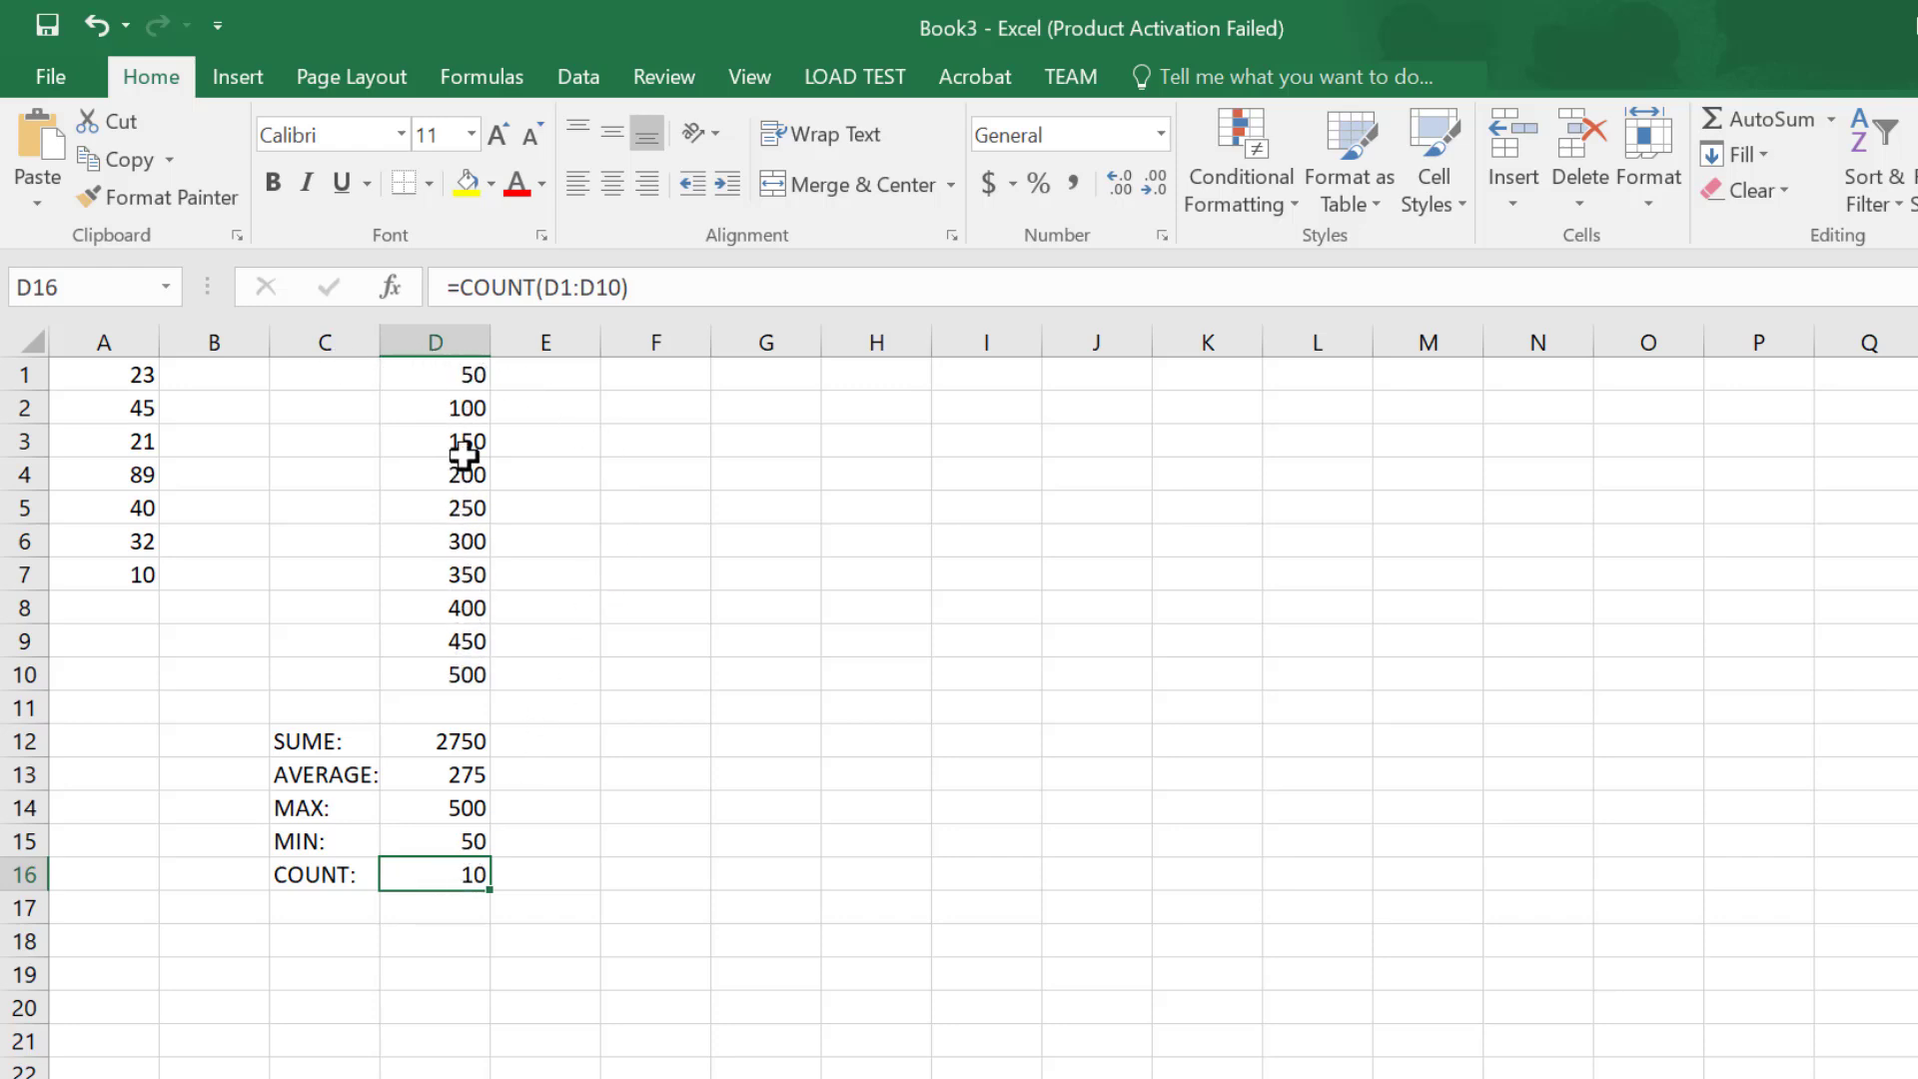
click(458, 376)
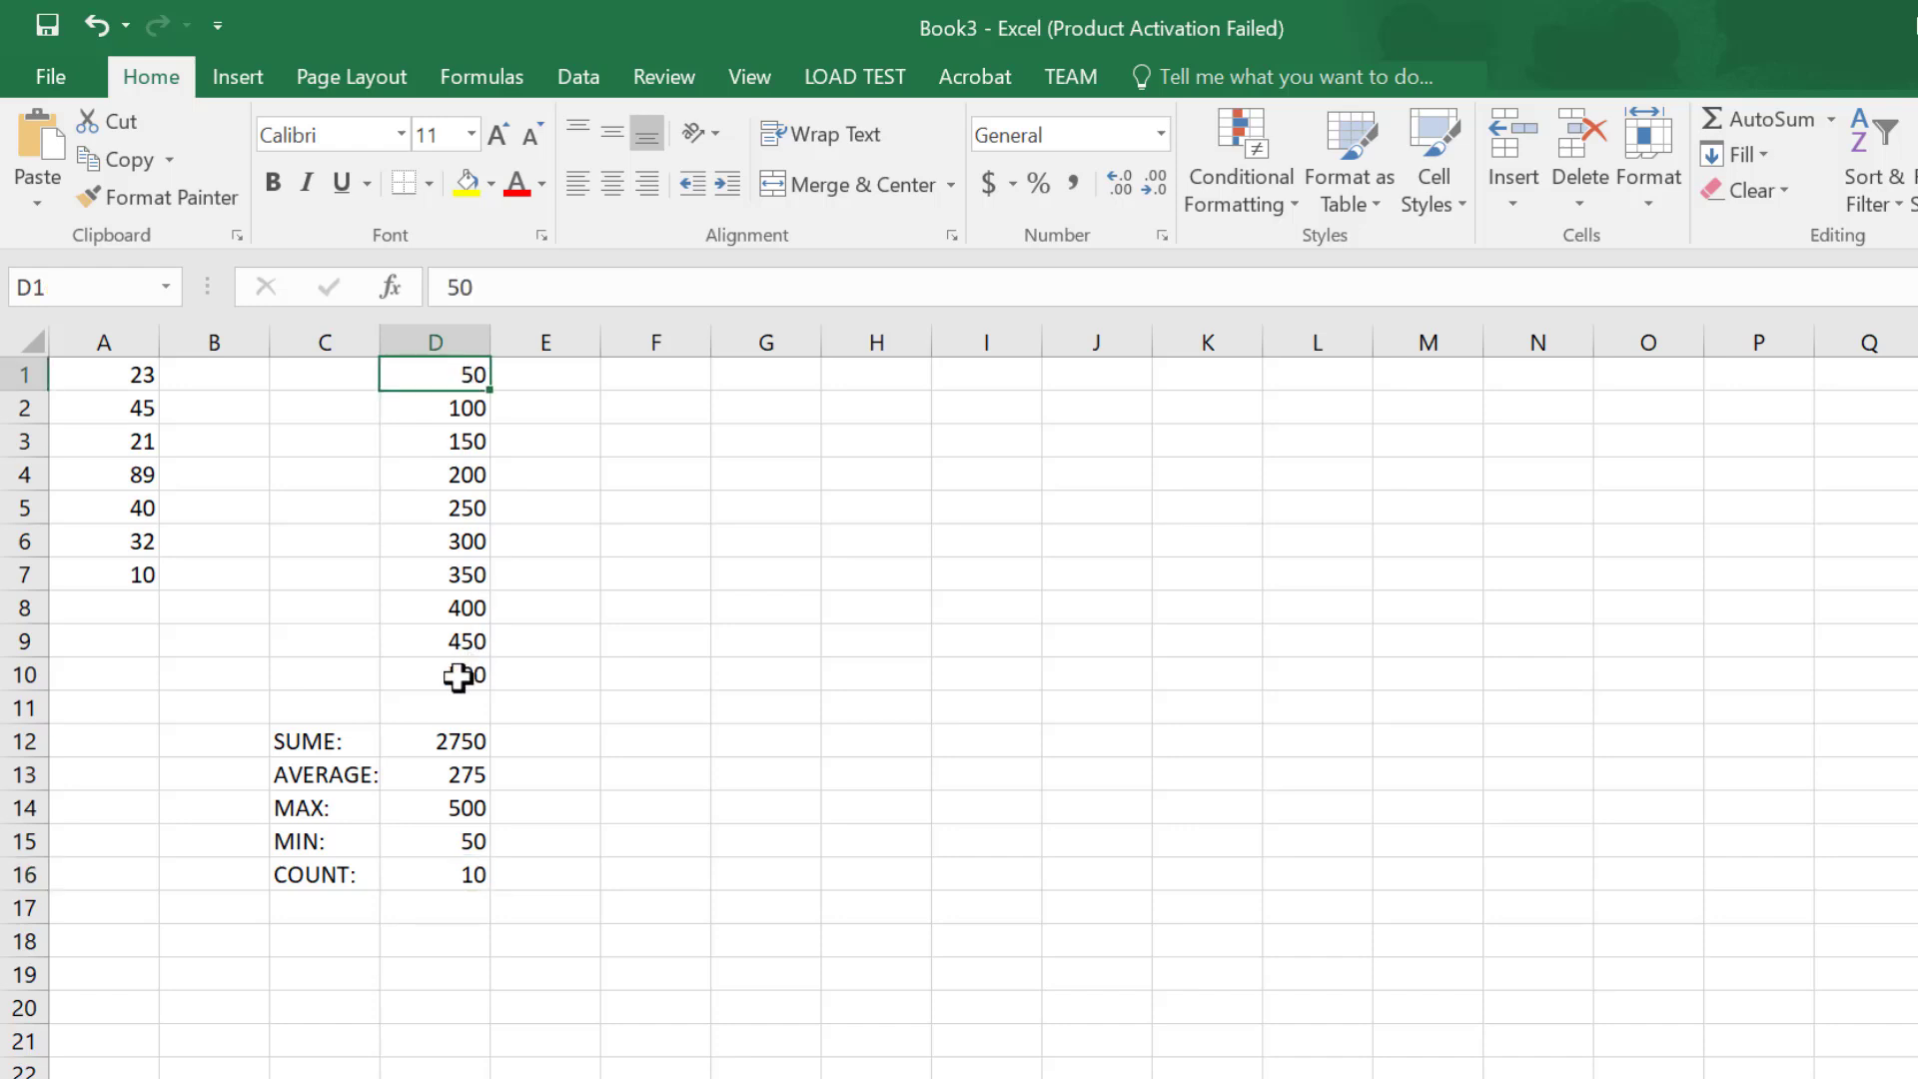
click(464, 678)
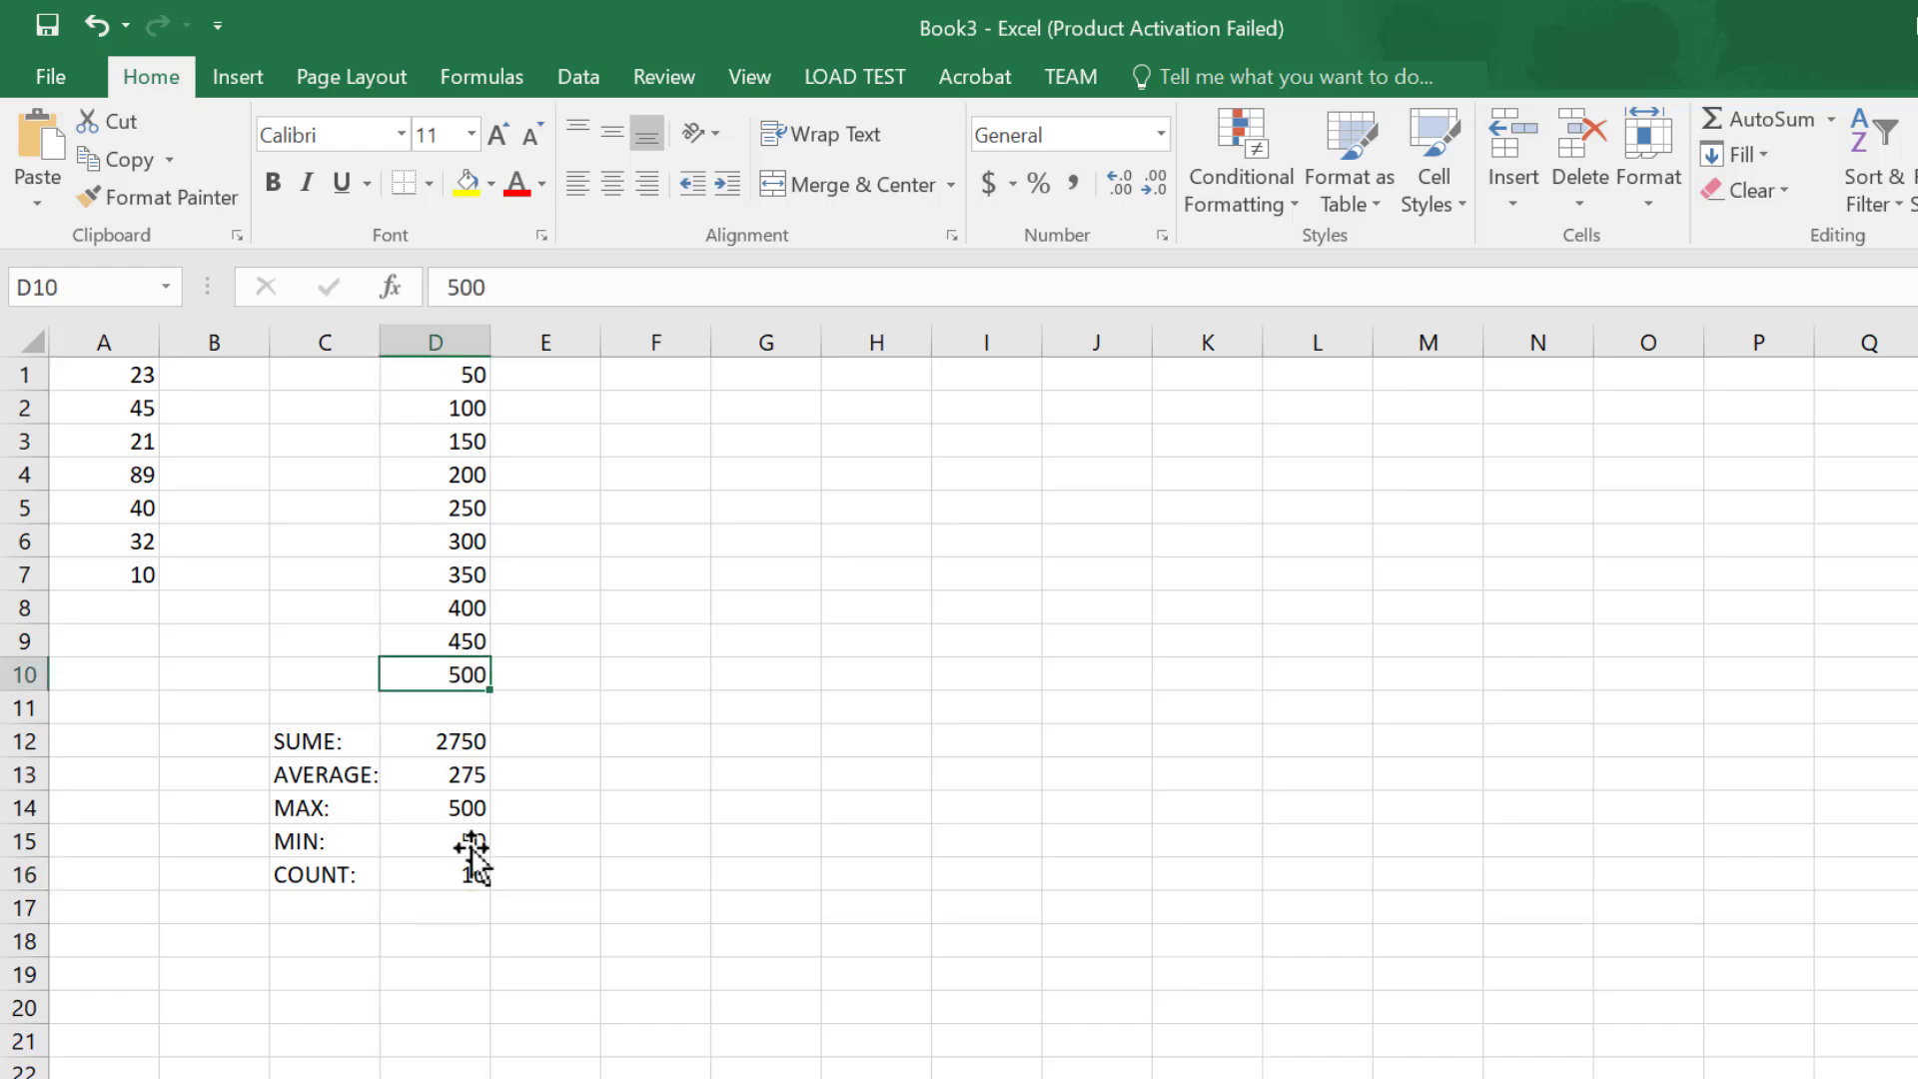
click(472, 881)
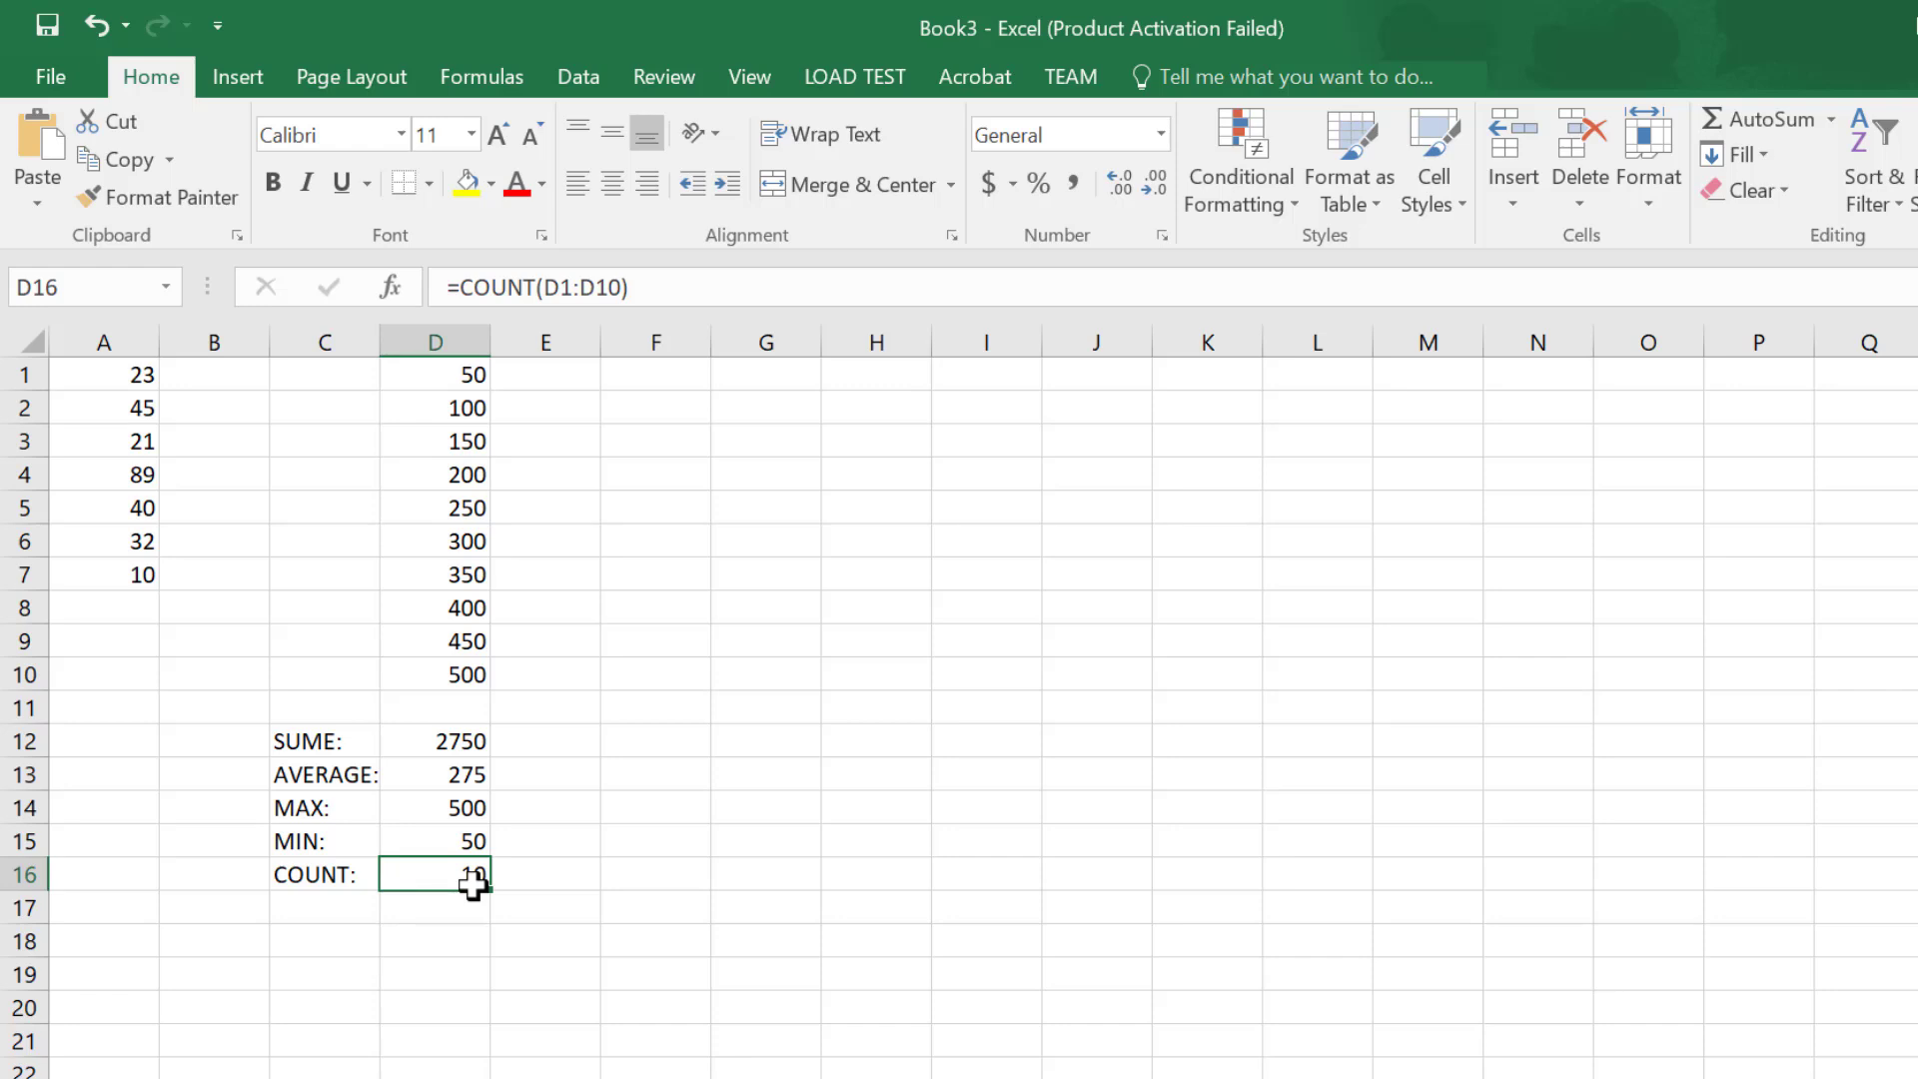